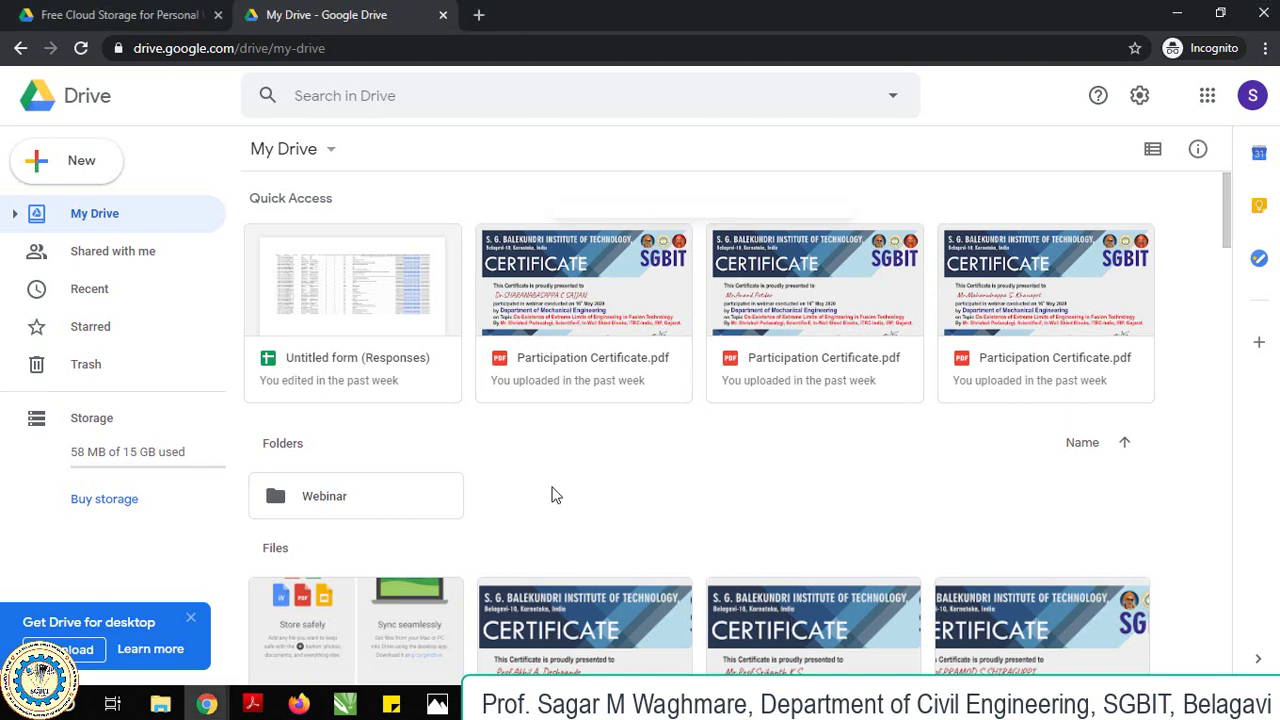
Create a new folder in My Drive named with the participant's full name.
{"action": "right_click", "coordinate": [556, 495]}
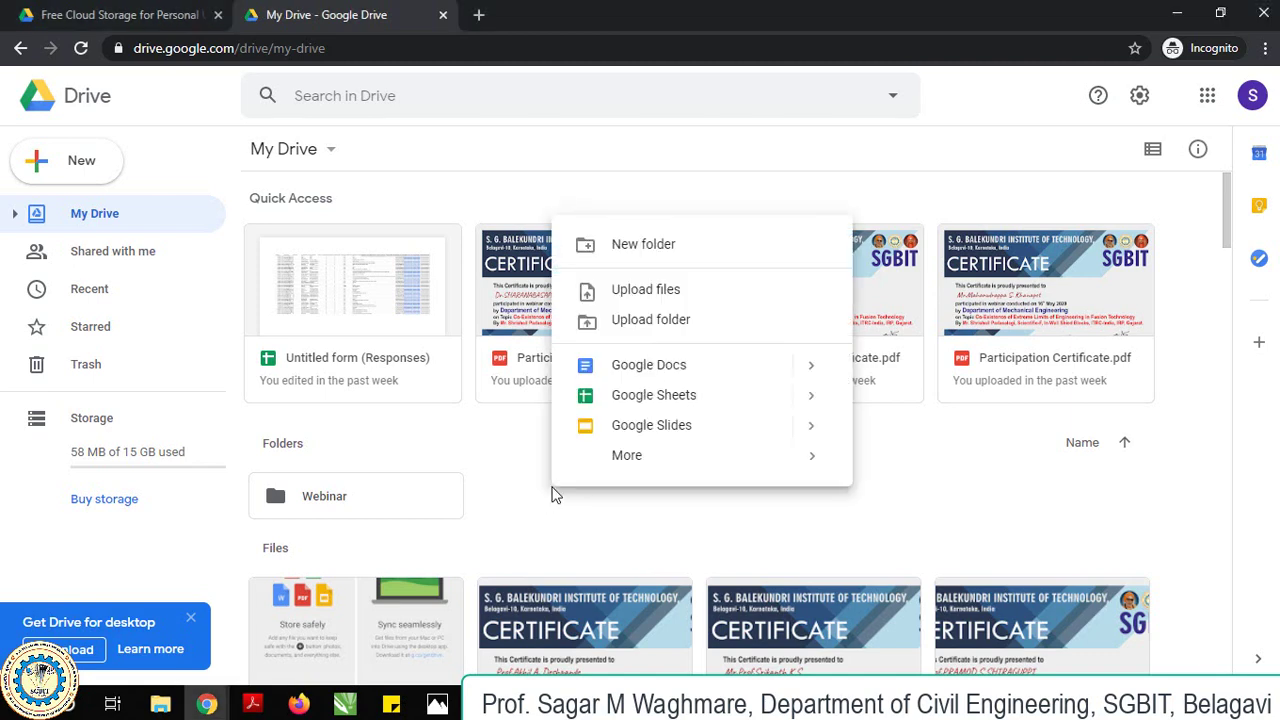
{"action": "left_click", "coordinate": [654, 246]}
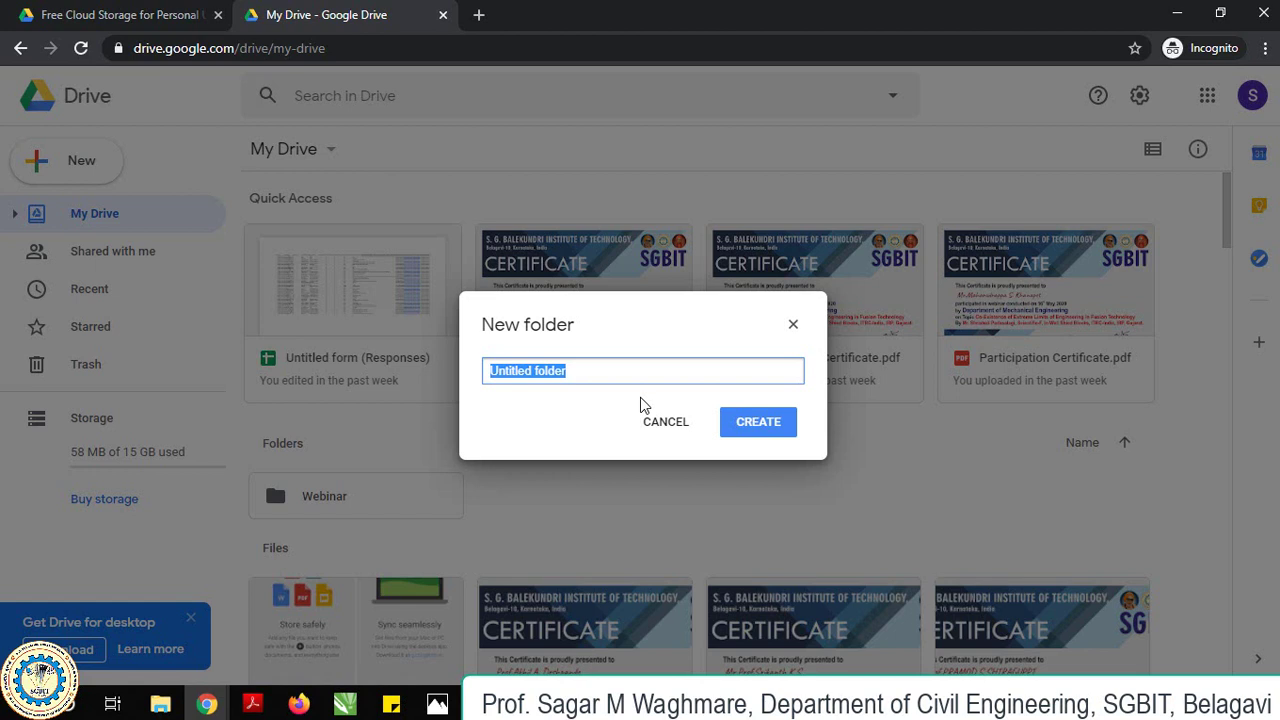
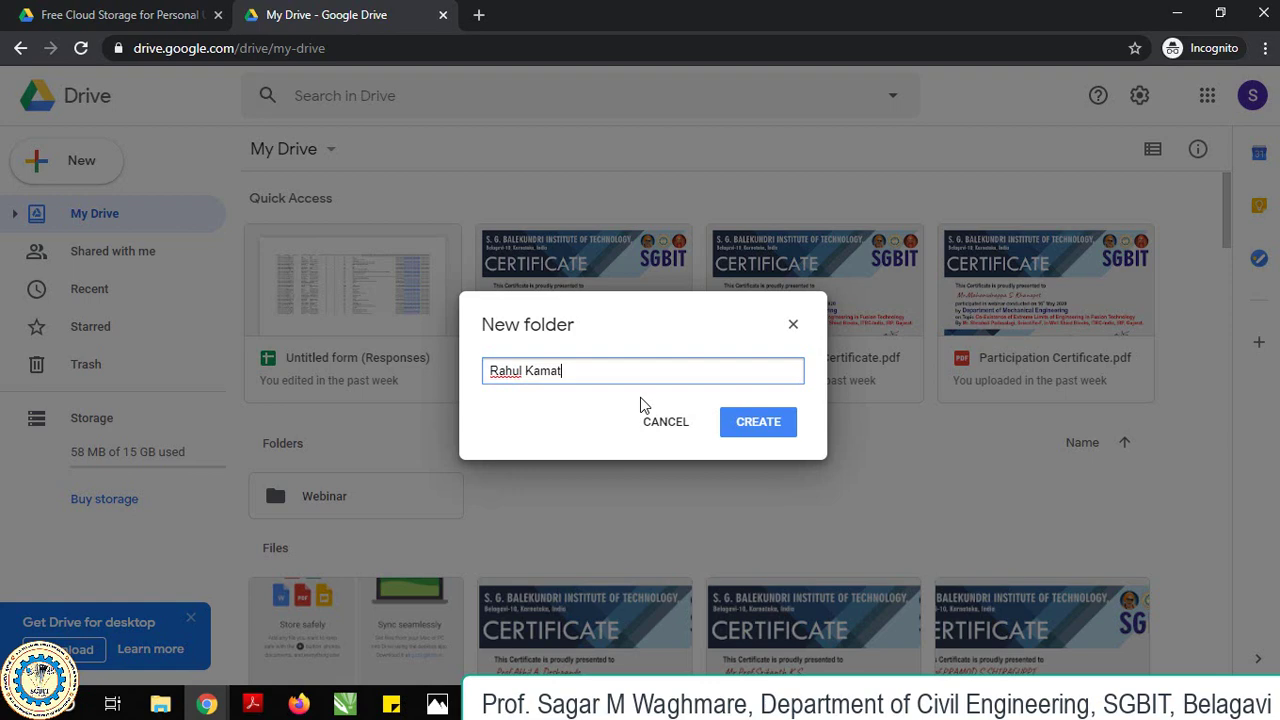
{"action": "left_click", "coordinate": [748, 425]}
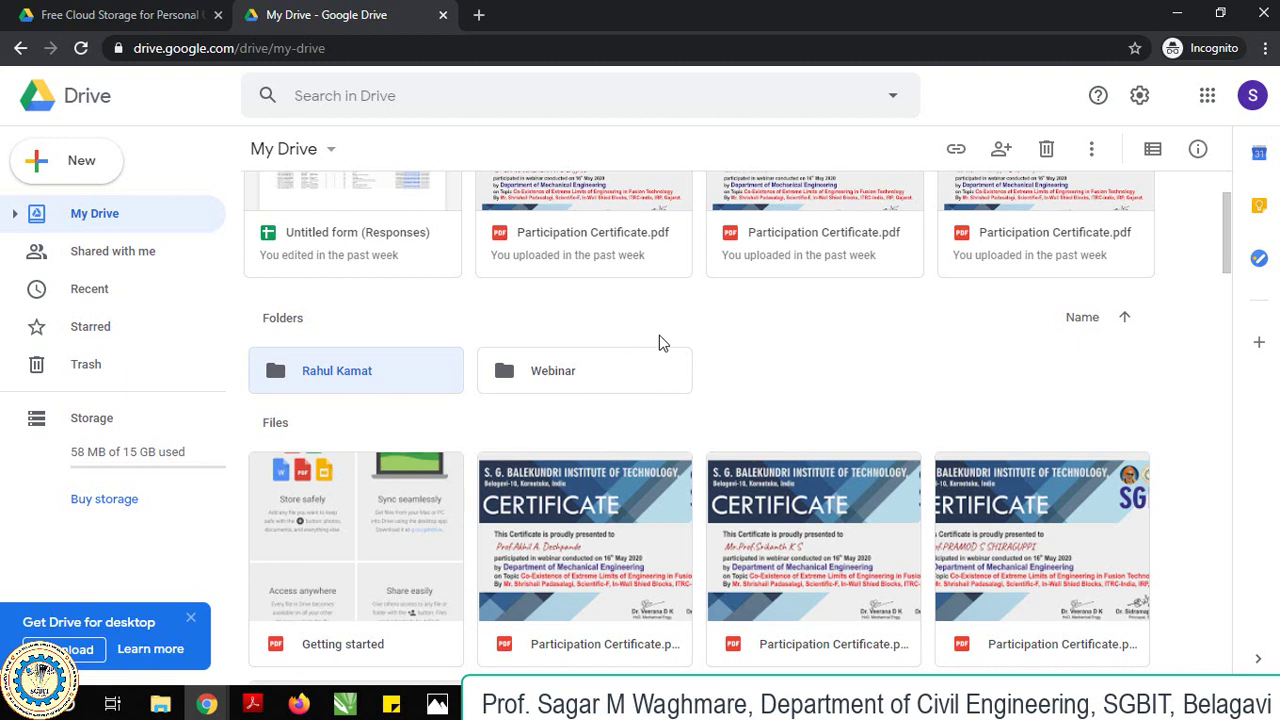
{"action": "double_click", "coordinate": [366, 374]}
{"action": "right_click", "coordinate": [400, 277]}
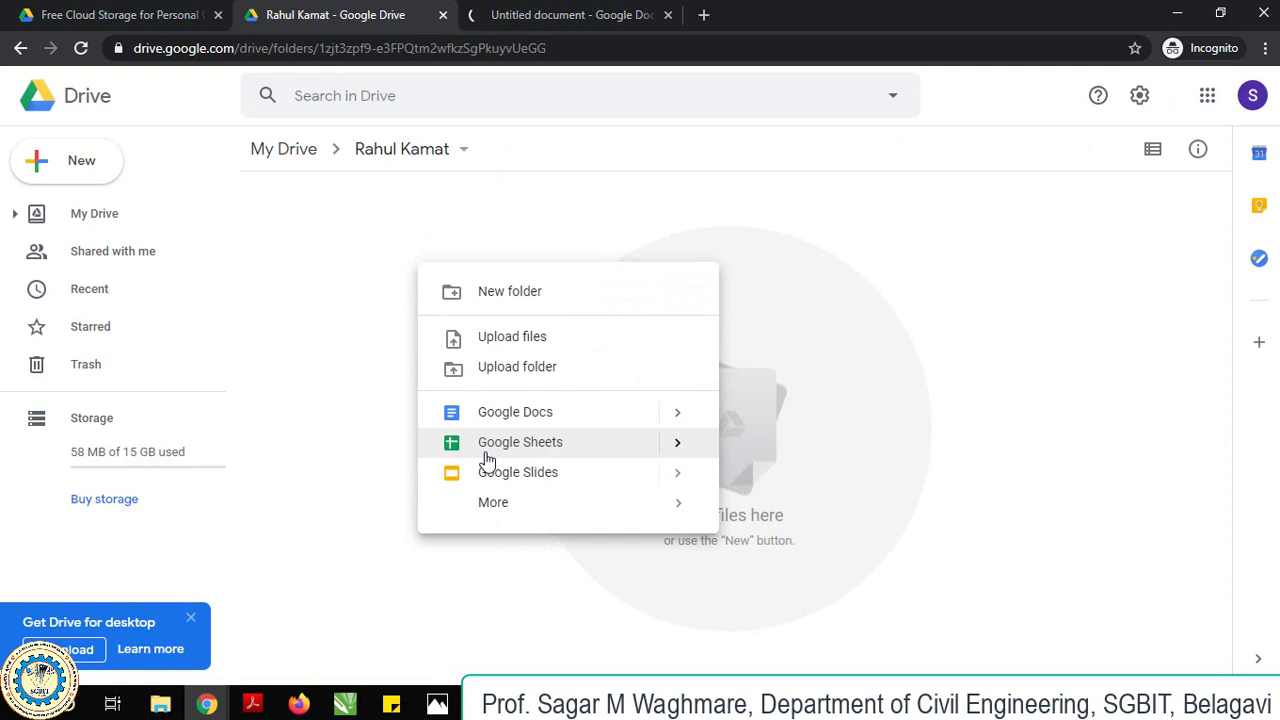
{"action": "left_click", "coordinate": [491, 500]}
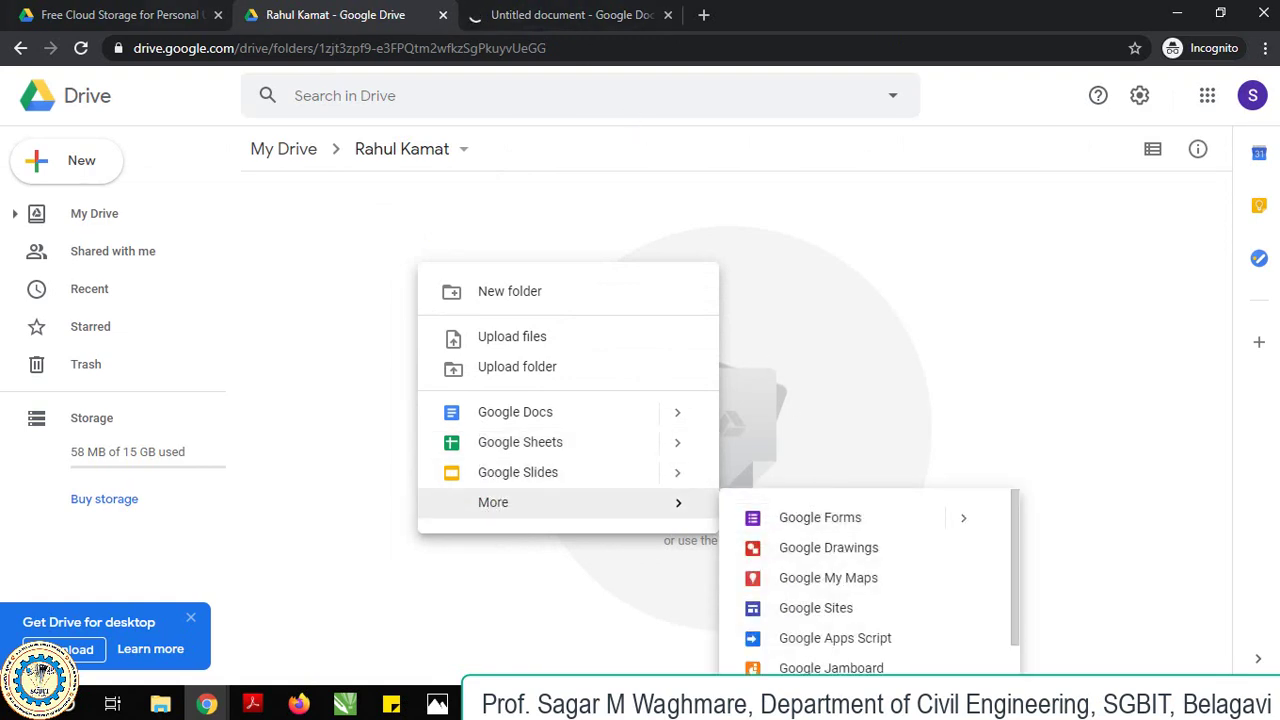
{"action": "left_click", "coordinate": [128, 12]}
{"action": "left_click", "coordinate": [340, 14]}
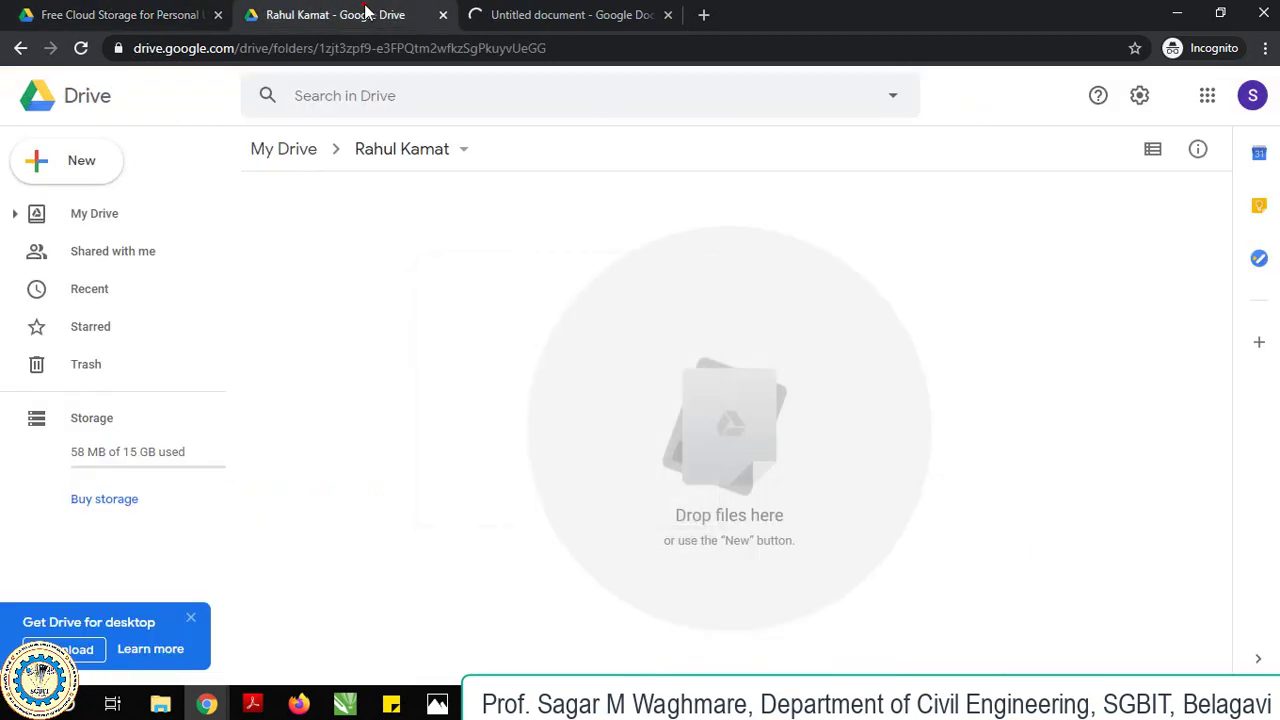
{"action": "left_click", "coordinate": [20, 48]}
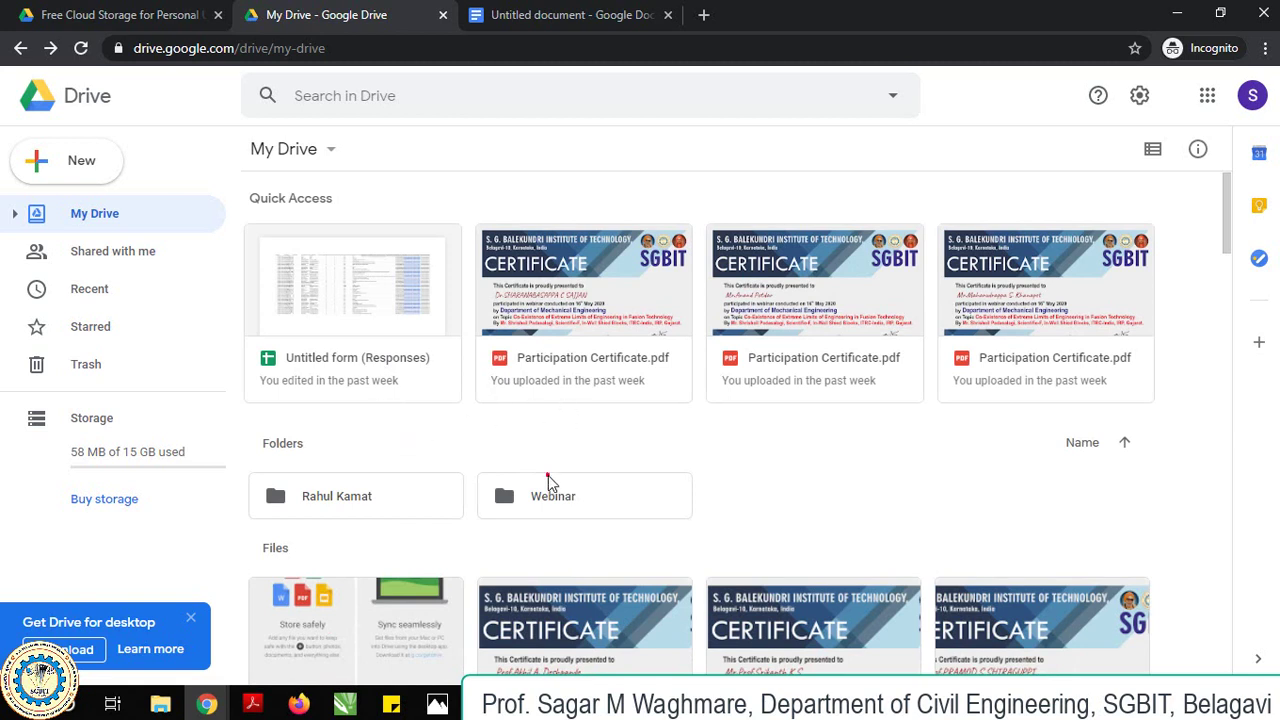
Duplicate Certificate and Untitled form inside Webinar, then drag both copies up to My Drive.
{"action": "double_click", "coordinate": [548, 483]}
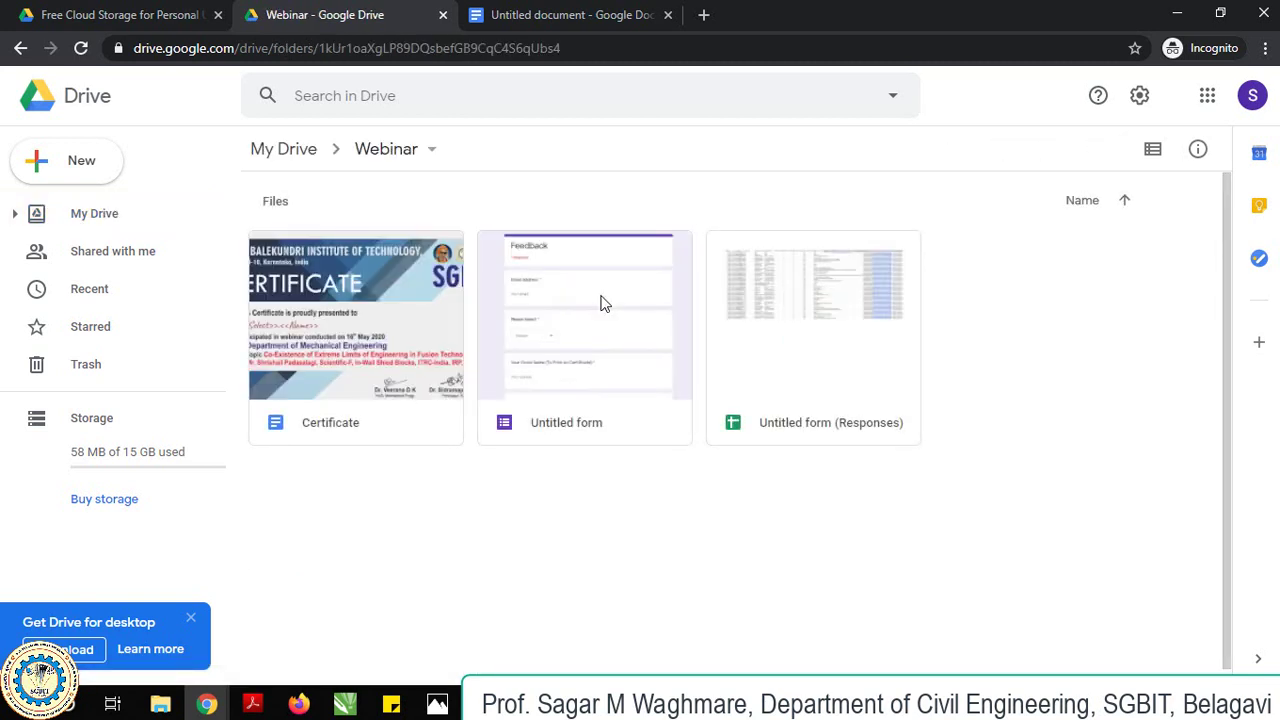
{"action": "left_click", "coordinate": [601, 298]}
{"action": "left_click", "coordinate": [395, 340]}
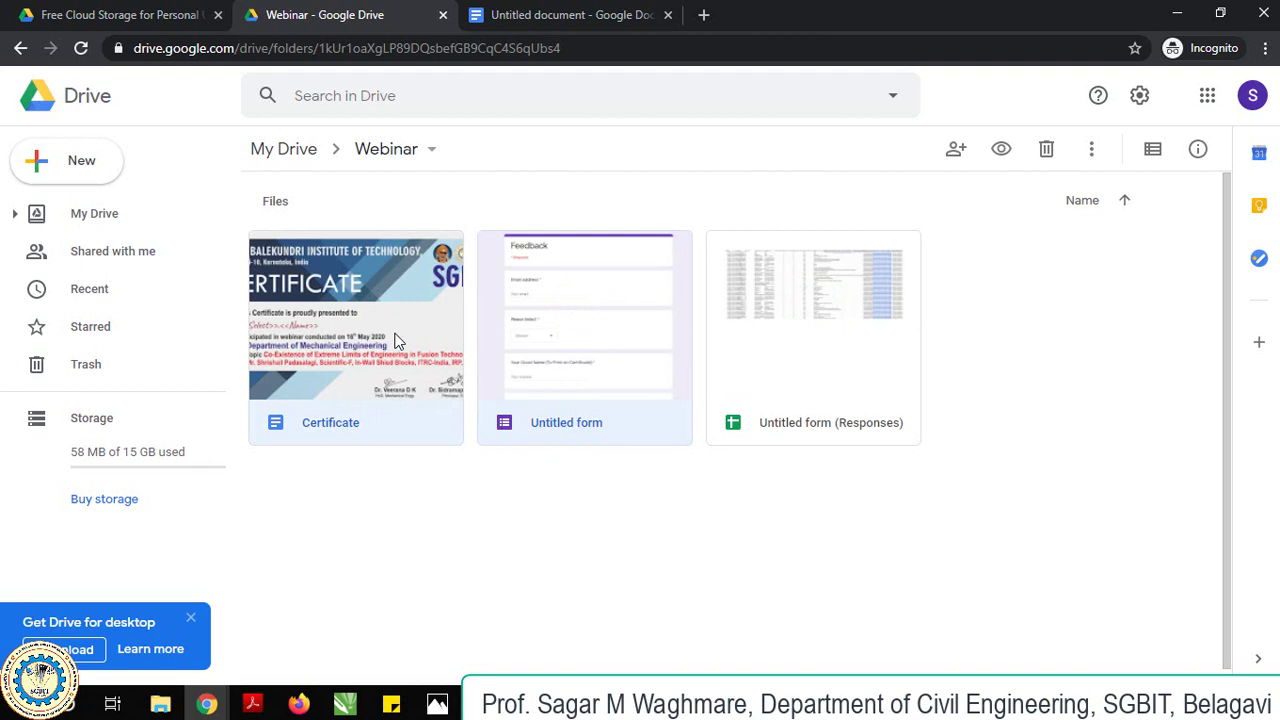
{"action": "right_click", "coordinate": [395, 340]}
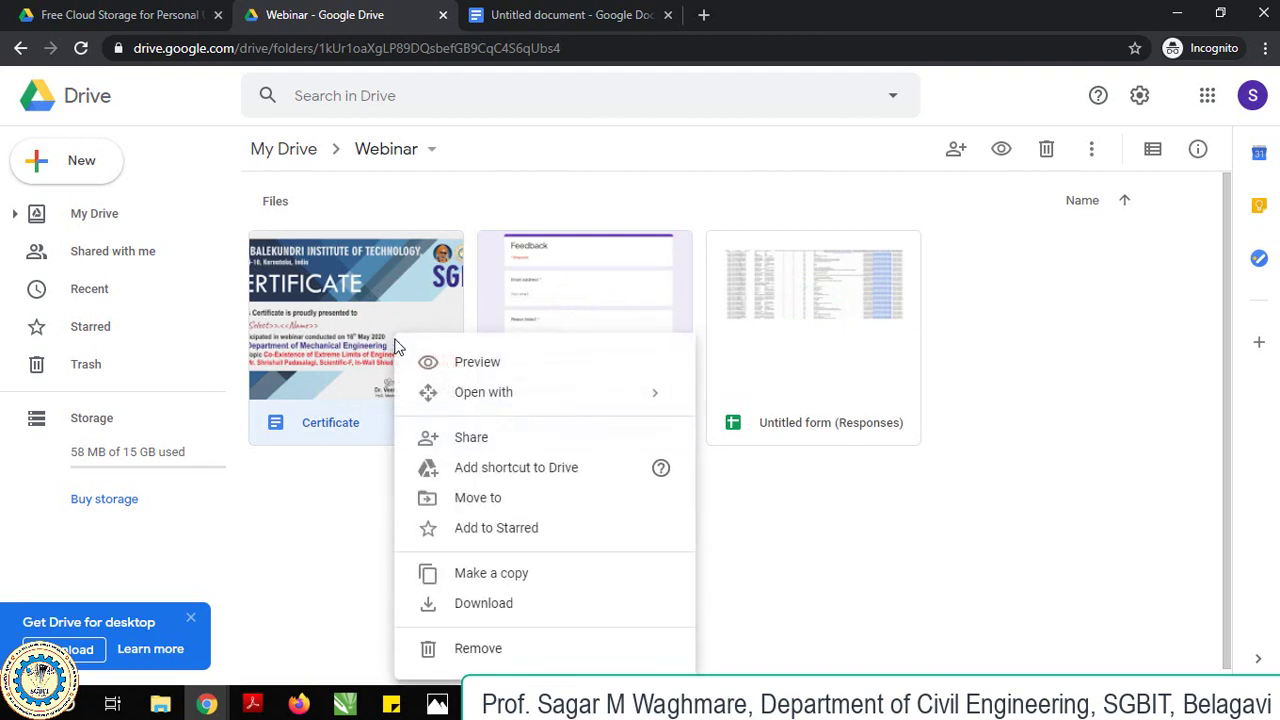
{"action": "left_click", "coordinate": [476, 580]}
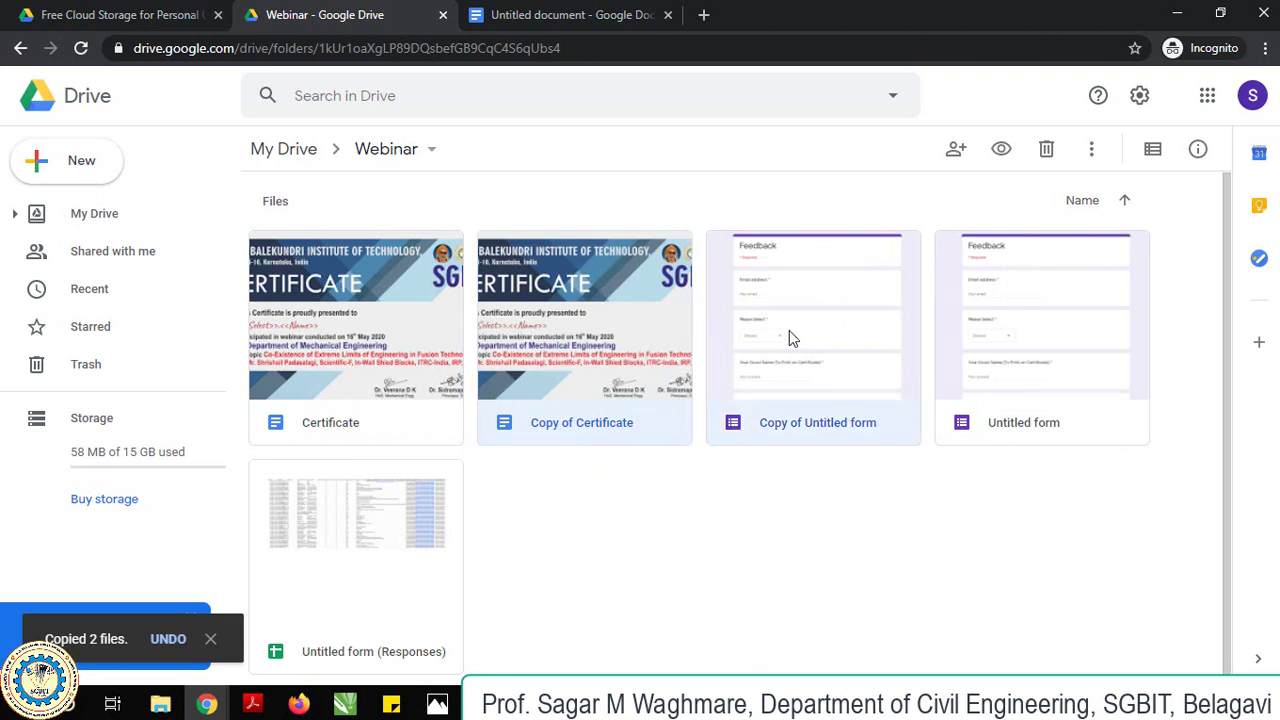
{"action": "left_click_drag", "start_coordinate": [649, 329], "coordinate": [274, 148]}
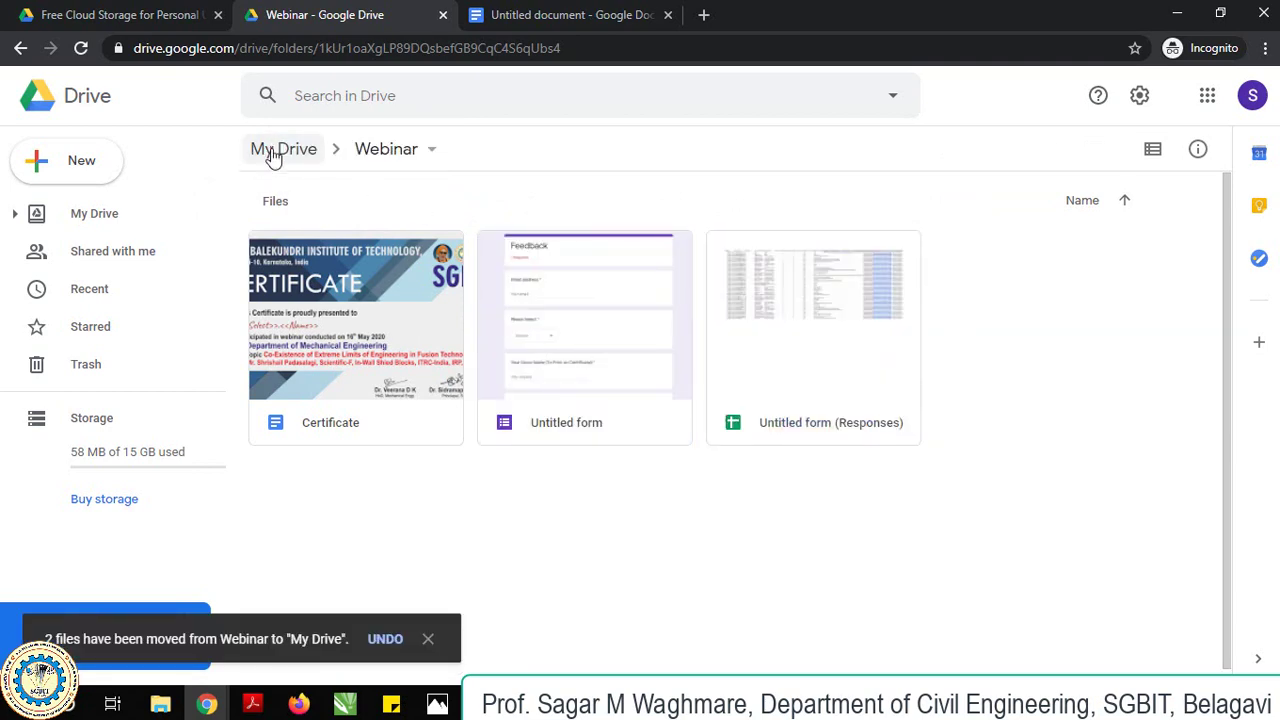
Move Copy of Certificate and Copy of Untitled form into the participant's folder.
{"action": "left_click", "coordinate": [271, 150]}
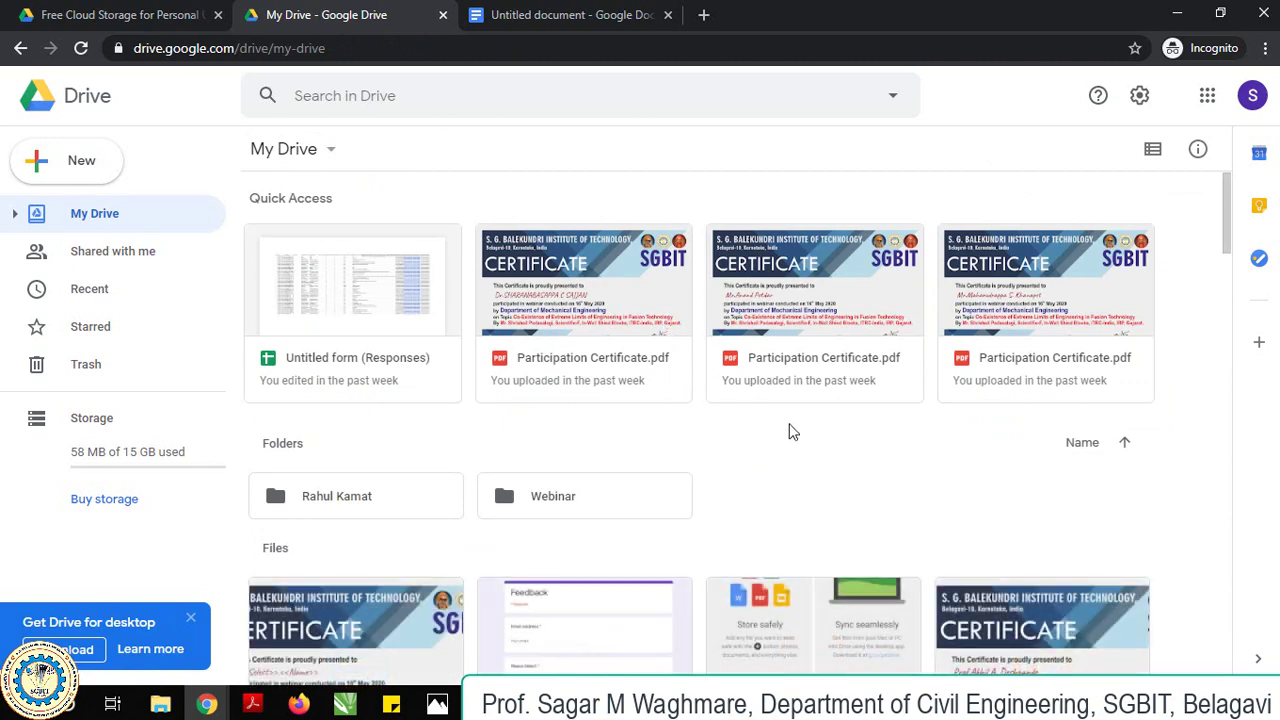
{"action": "scroll", "coordinate": [850, 440], "scroll_direction": "down", "scroll_amount": 2}
{"action": "left_click", "coordinate": [326, 523]}
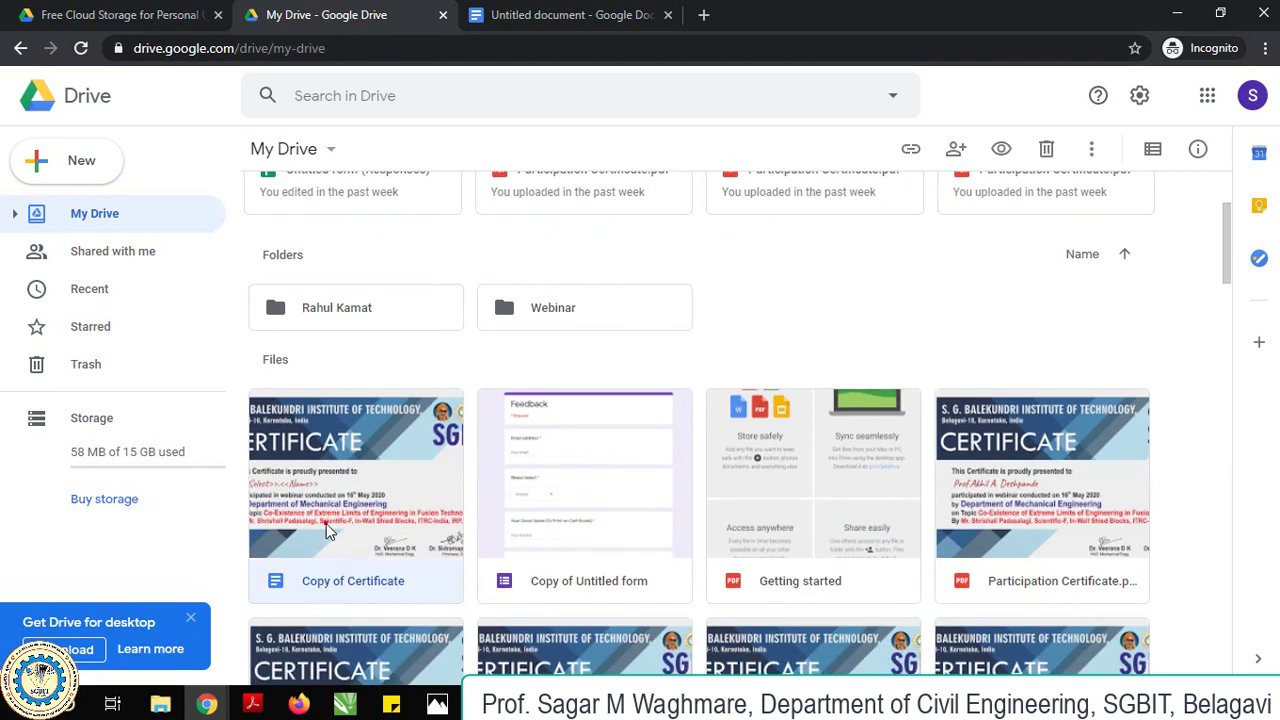
{"action": "left_click", "coordinate": [608, 488], "text": "ctrl"}
{"action": "left_click_drag", "start_coordinate": [395, 503], "coordinate": [361, 318]}
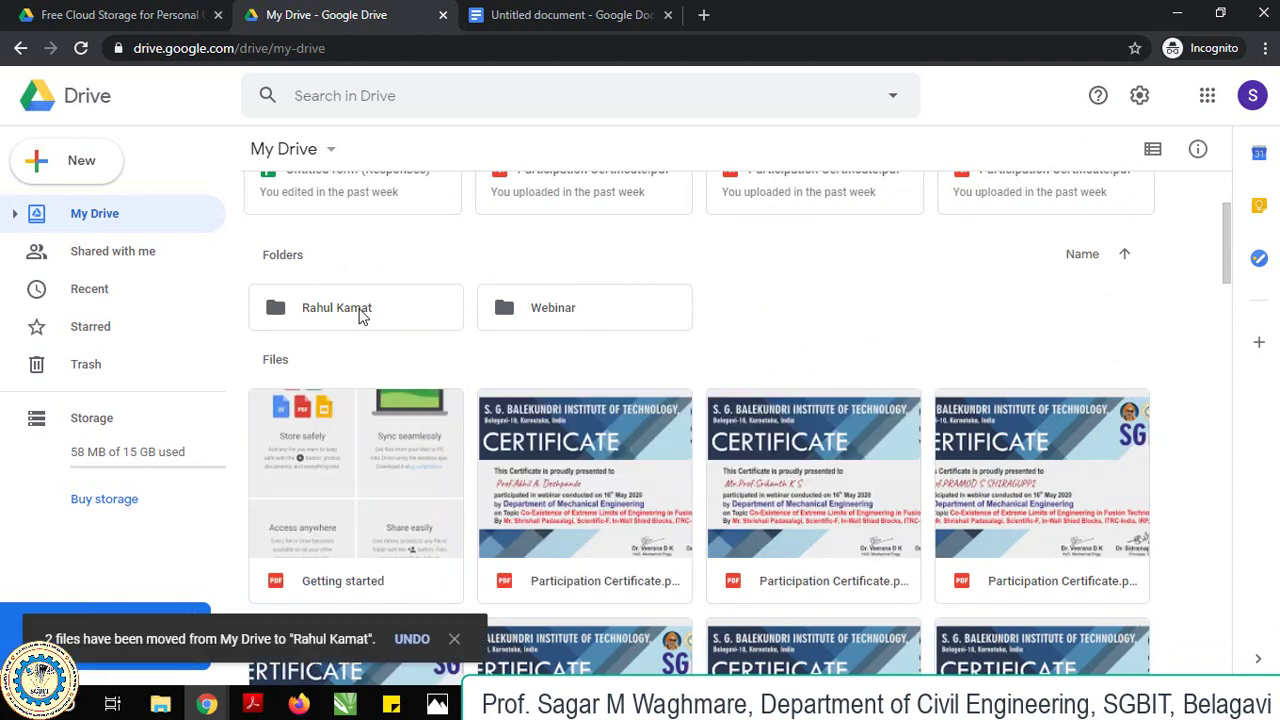
Open the participant's folder, close the blank Untitled document, and open Copy of Certificate.
{"action": "double_click", "coordinate": [360, 312]}
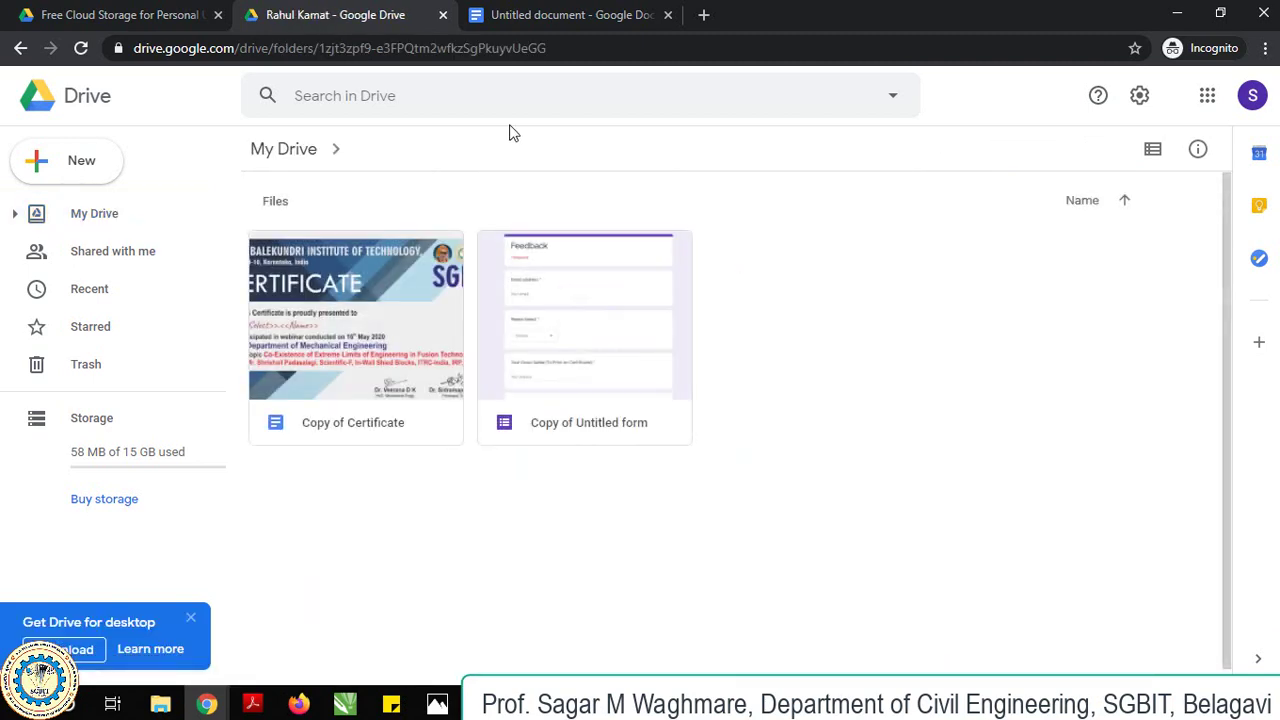
{"action": "left_click", "coordinate": [594, 12]}
{"action": "left_click", "coordinate": [668, 15]}
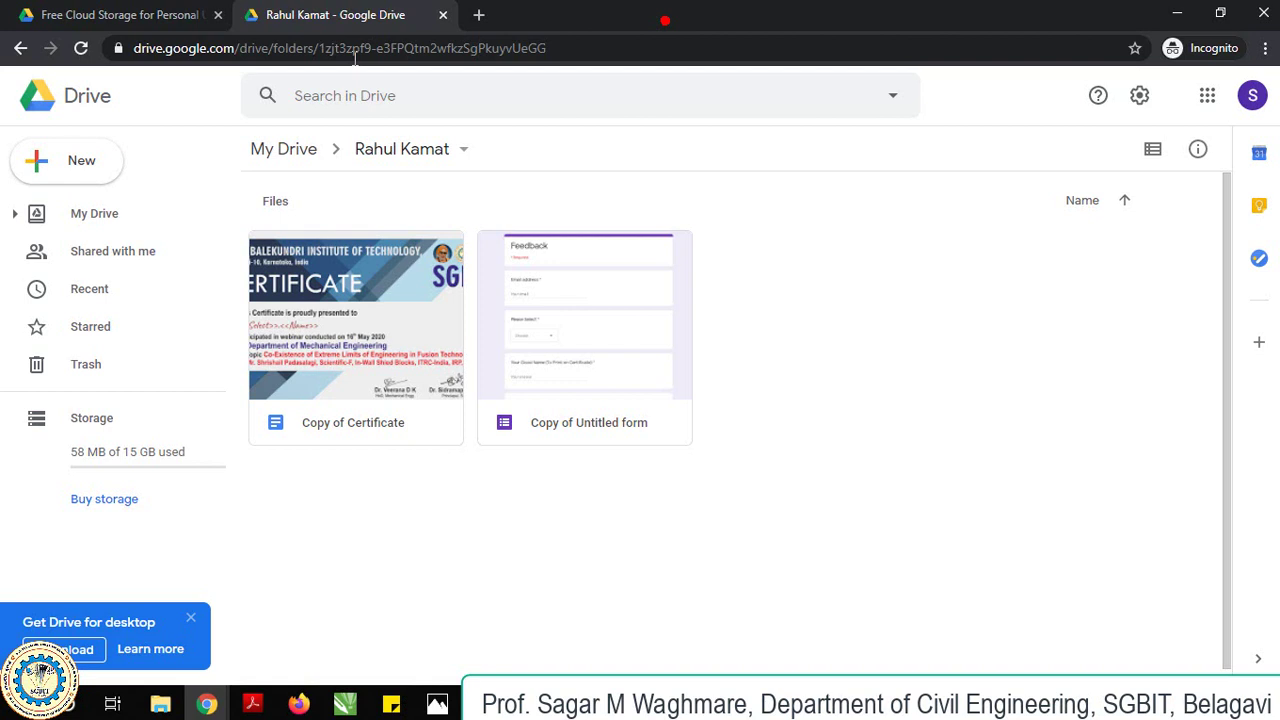
{"action": "double_click", "coordinate": [399, 344]}
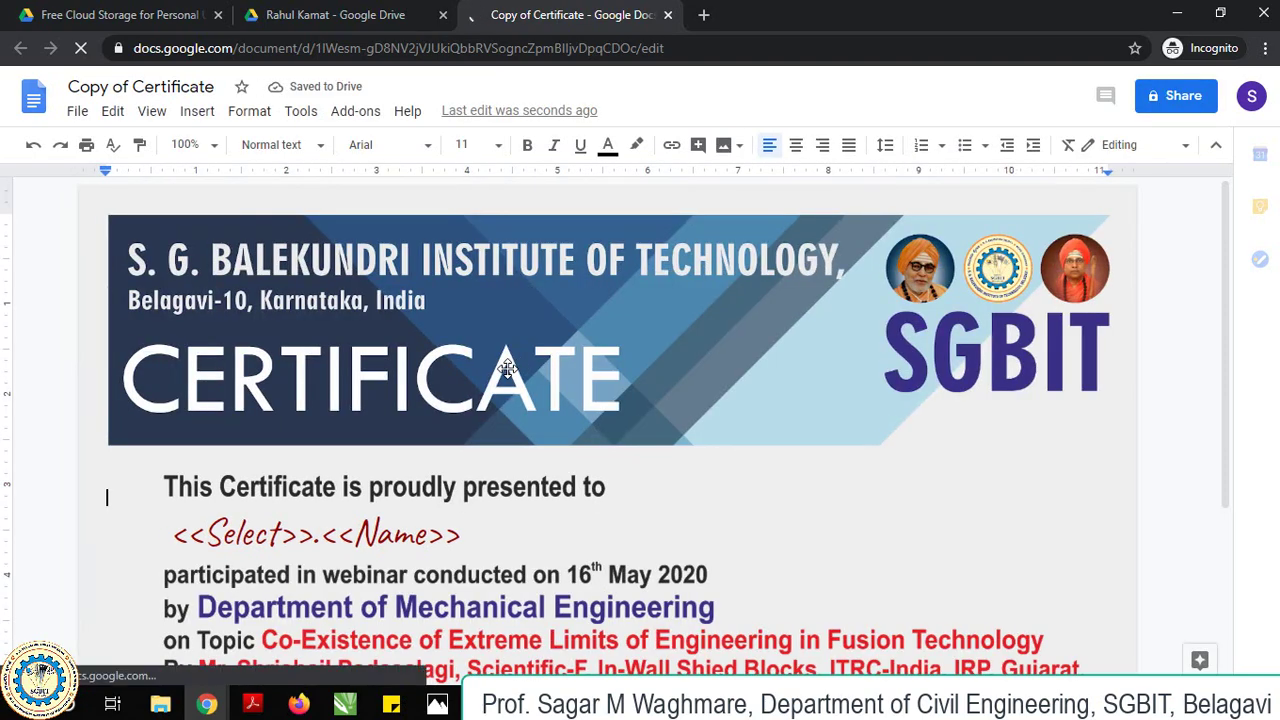
Position the cursor between <<Select>>. and <<Name>>, and delete the lower certificate image.
{"action": "scroll", "coordinate": [507, 368], "scroll_direction": "down", "scroll_amount": 4}
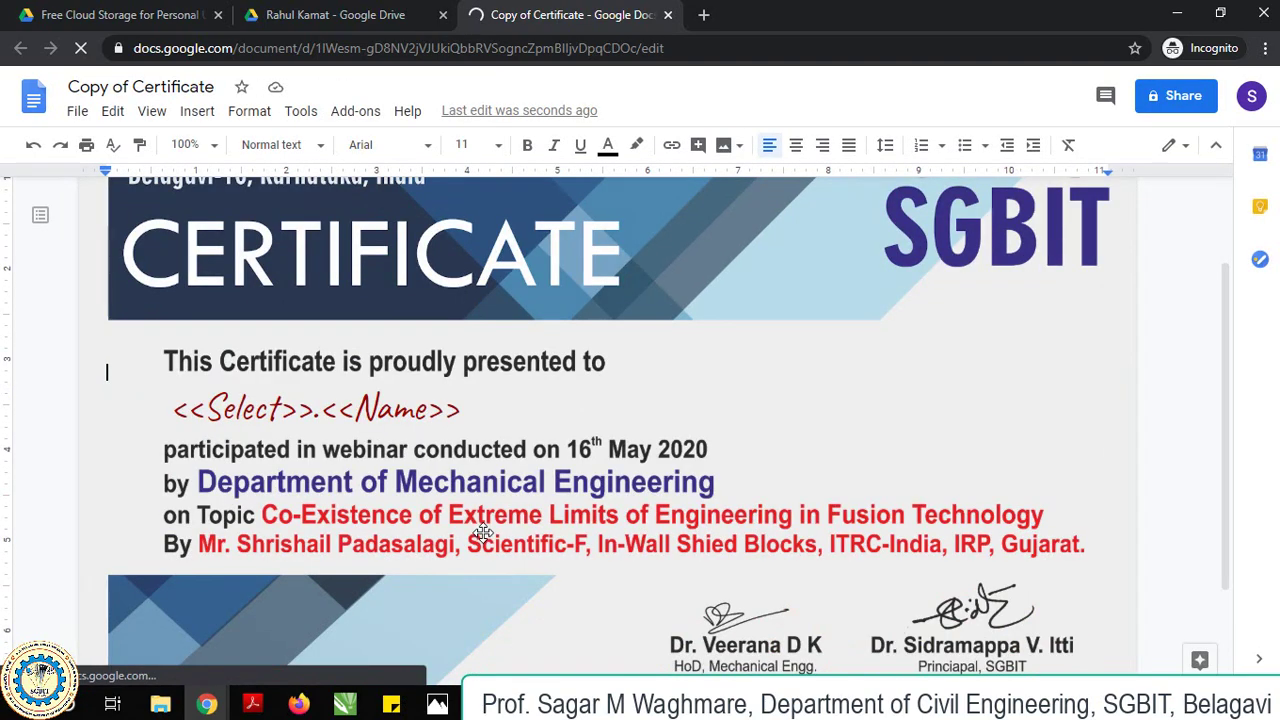
{"action": "left_click", "coordinate": [279, 350]}
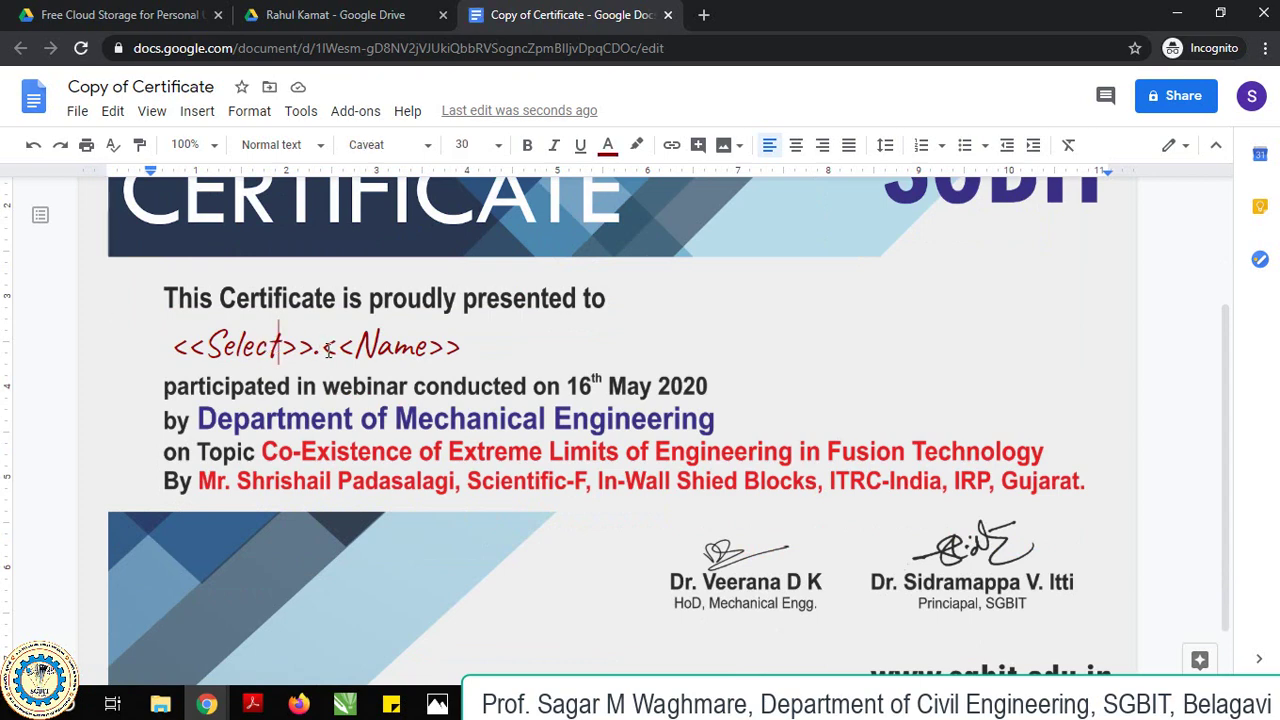
{"action": "left_click", "coordinate": [322, 348]}
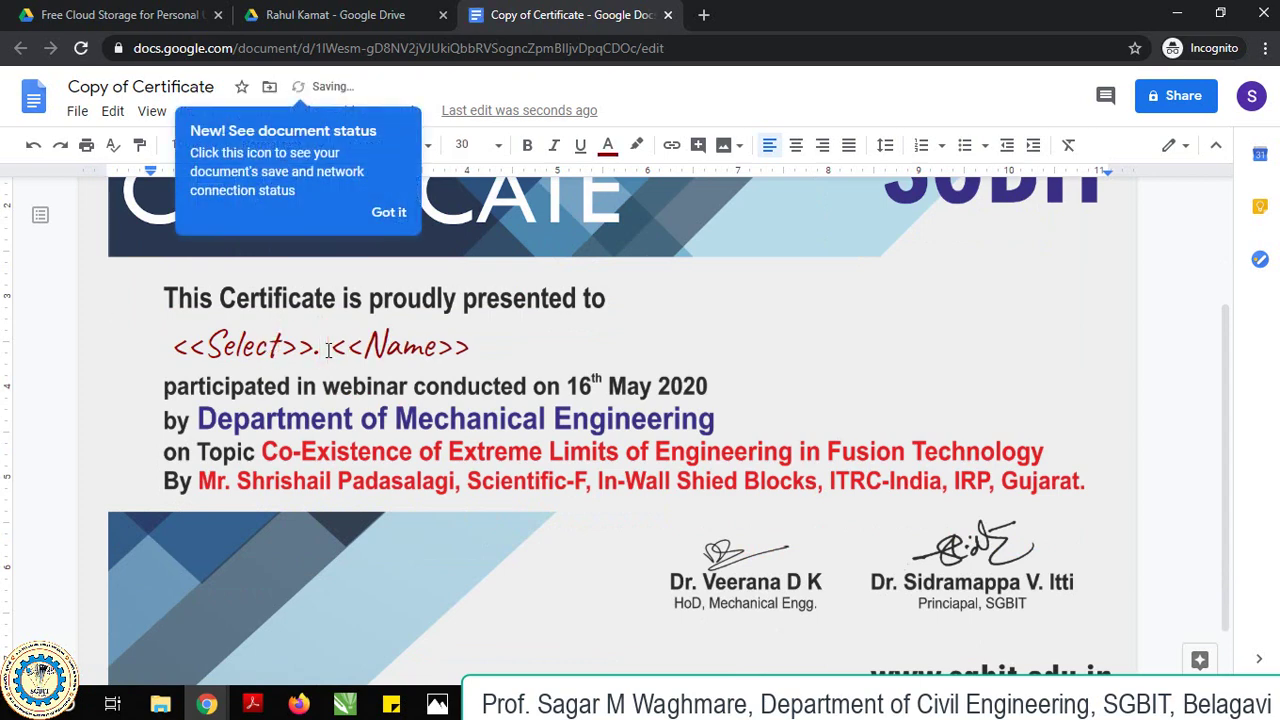
{"action": "left_click", "coordinate": [489, 478]}
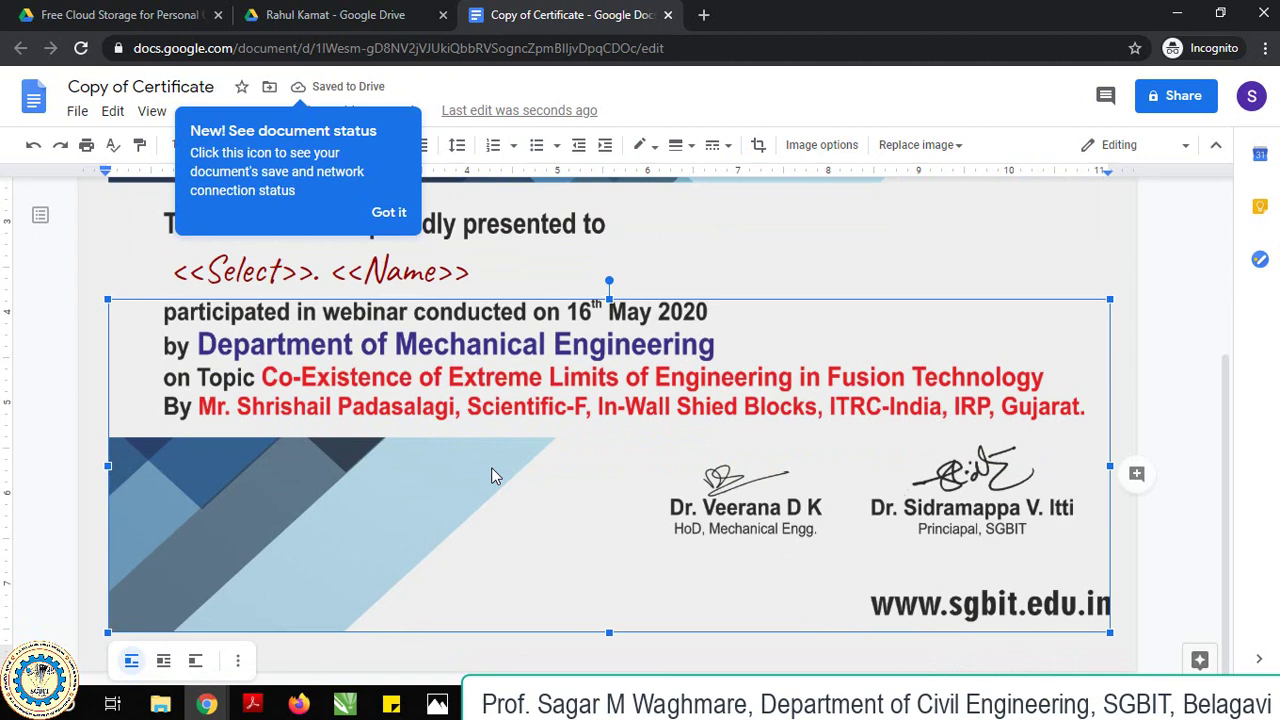
{"action": "key", "text": "Delete"}
Insert the Webinar Mech1 image into the certificate and resize it to fit the page.
{"action": "left_click", "coordinate": [726, 147]}
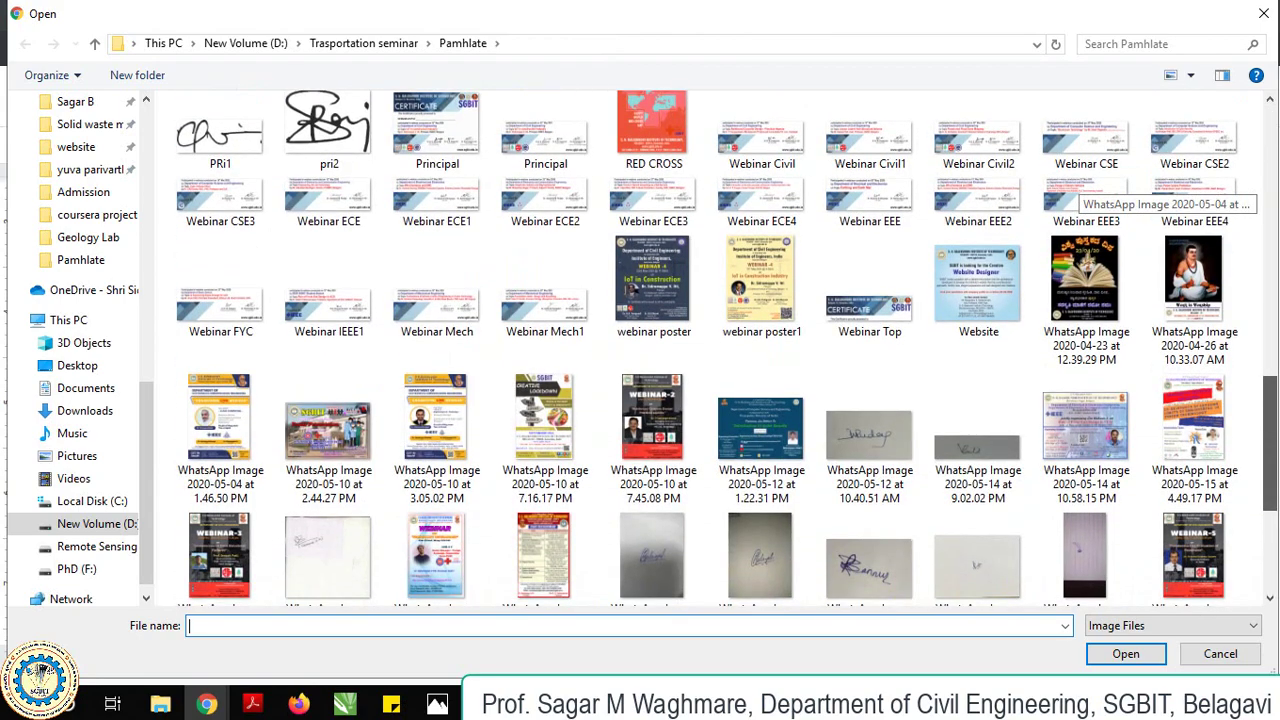
{"action": "left_click", "coordinate": [545, 295]}
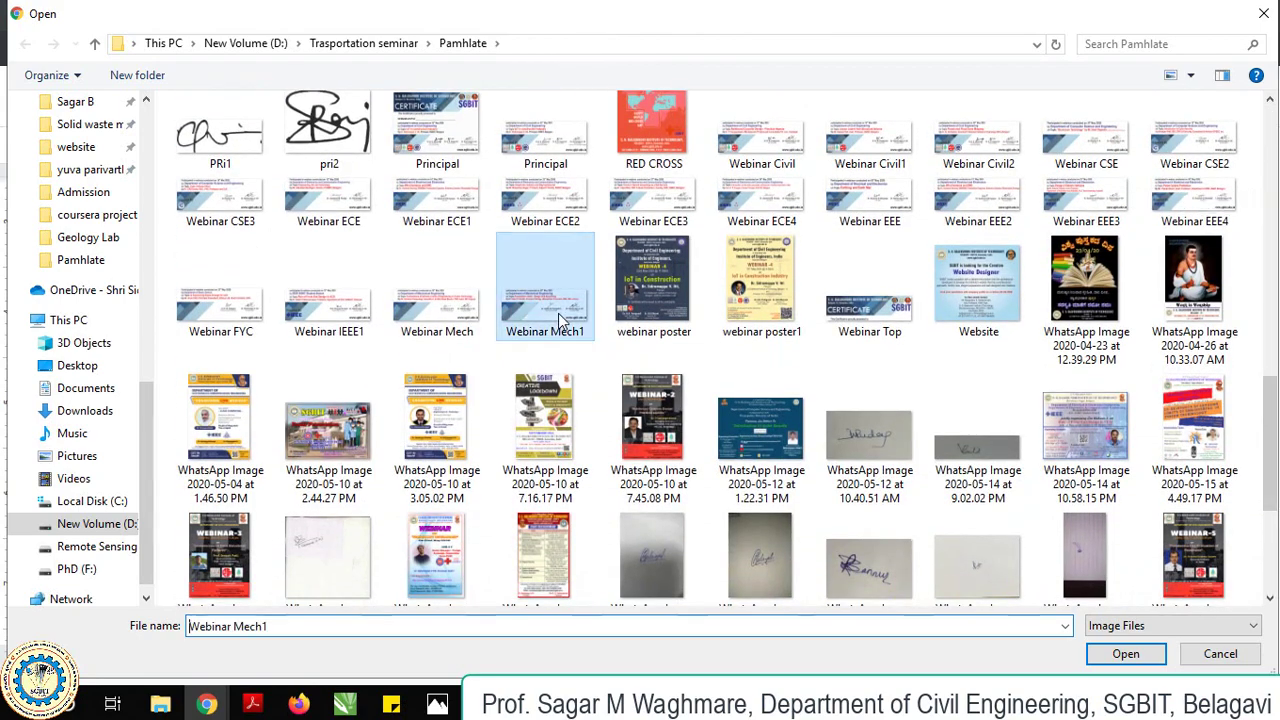
{"action": "left_click", "coordinate": [1126, 655]}
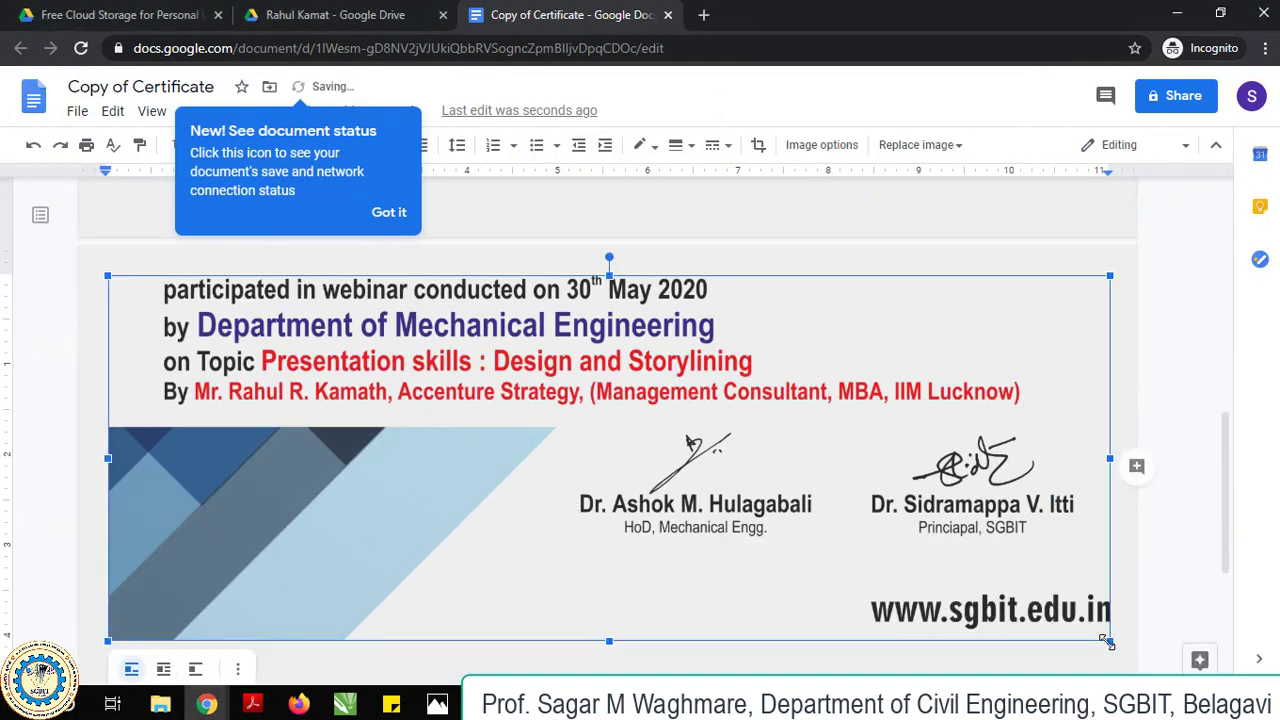
{"action": "left_click_drag", "start_coordinate": [1108, 645], "coordinate": [1024, 612]}
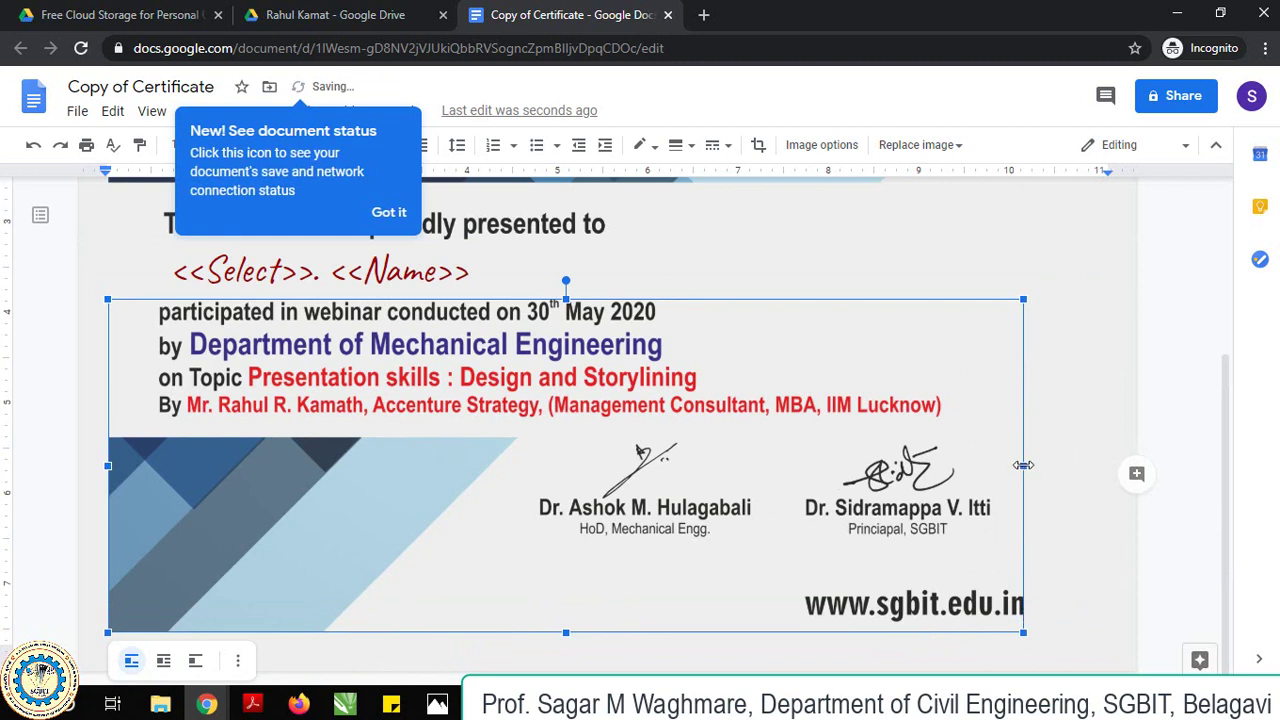
{"action": "left_click_drag", "start_coordinate": [1022, 465], "coordinate": [1100, 462]}
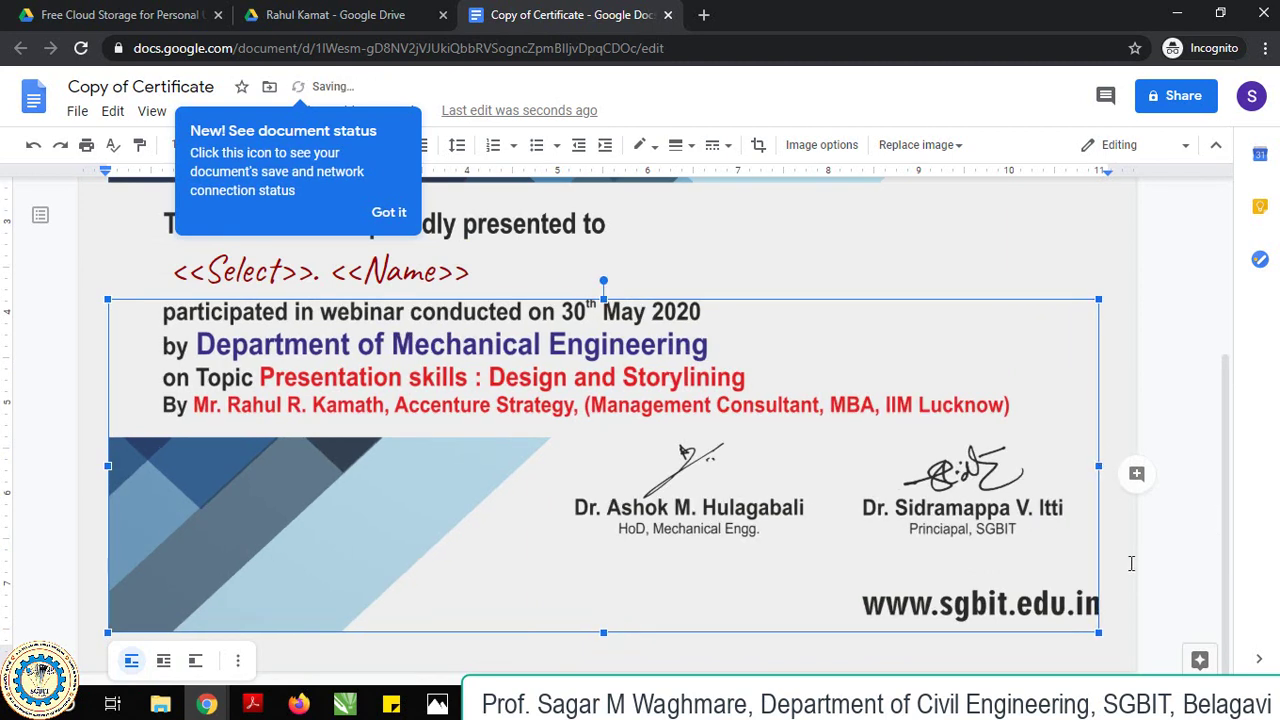
{"action": "mouse_move", "coordinate": [1100, 632]}
{"action": "left_mouse_down"}
{"action": "mouse_move", "coordinate": [1120, 650]}
{"action": "mouse_move", "coordinate": [1105, 639]}
{"action": "left_mouse_up"}
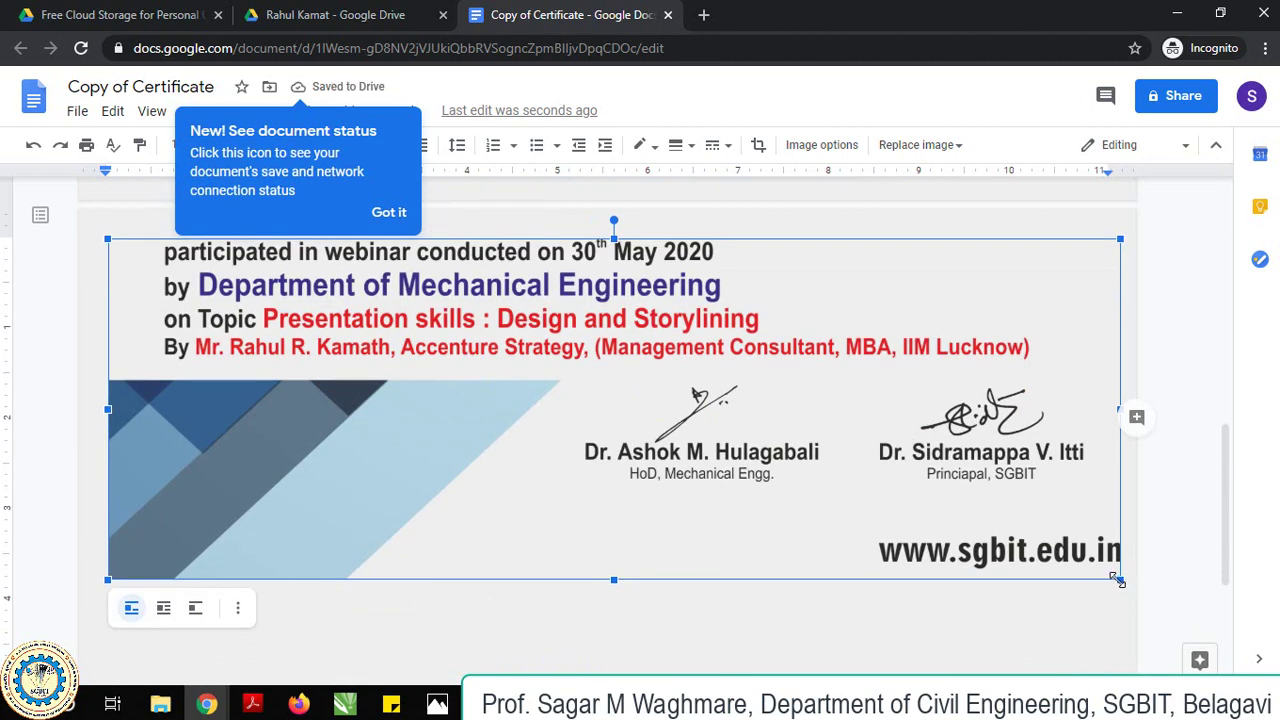
{"action": "left_click_drag", "start_coordinate": [1117, 580], "coordinate": [1106, 577]}
Dismiss the document tip, deselect the images, and close the certificate document.
{"action": "scroll", "coordinate": [199, 510], "scroll_direction": "up", "scroll_amount": 1}
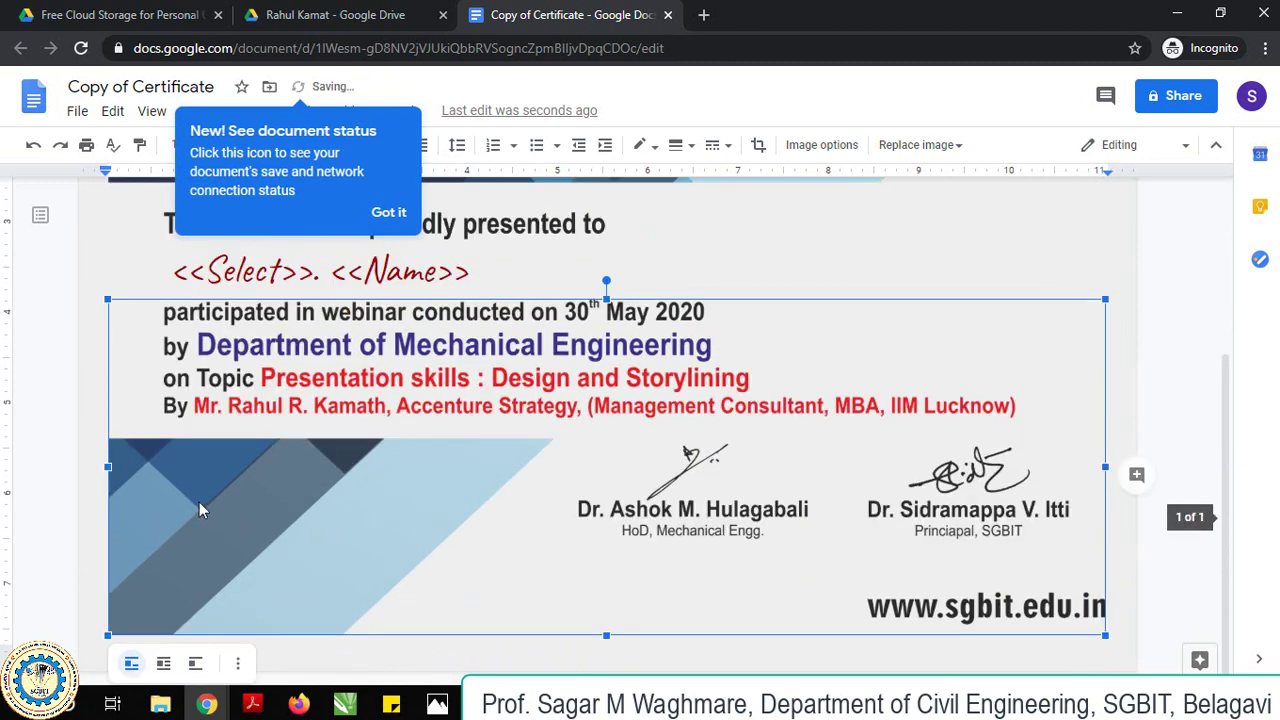
{"action": "scroll", "coordinate": [199, 510], "scroll_direction": "up", "scroll_amount": 1}
{"action": "left_click", "coordinate": [152, 313]}
{"action": "scroll", "coordinate": [172, 373], "scroll_direction": "up", "scroll_amount": 2}
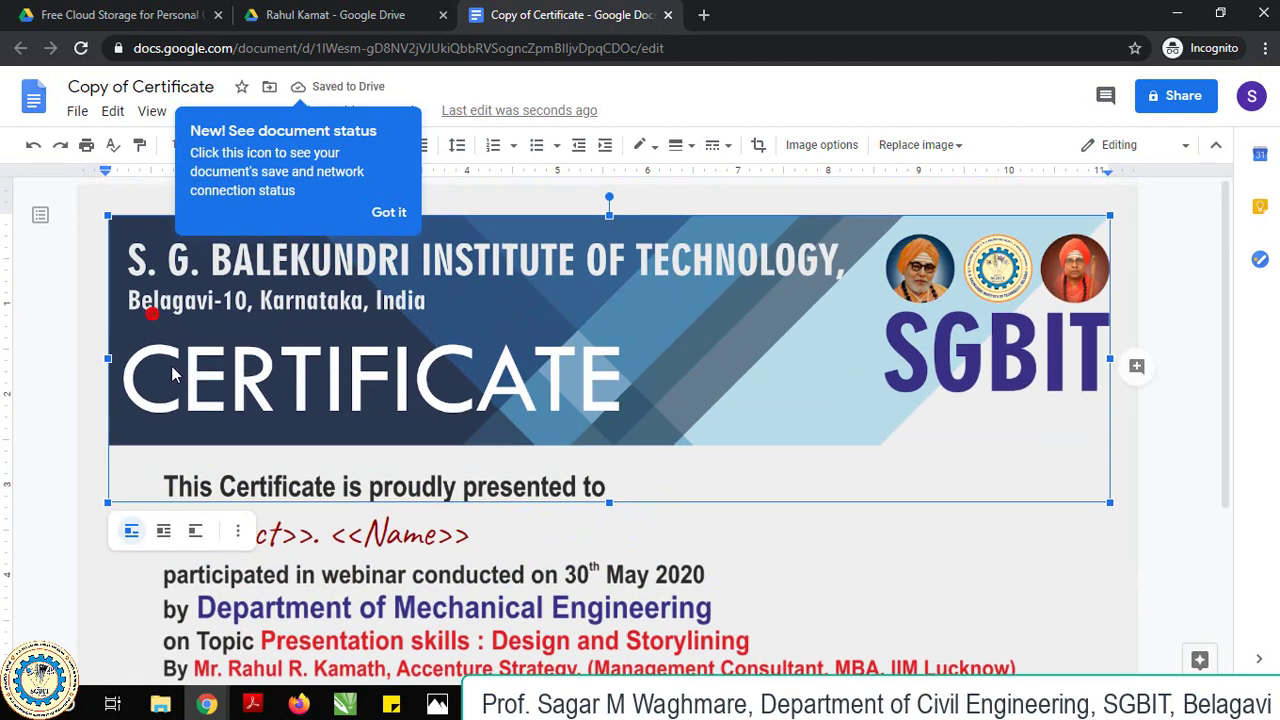
{"action": "scroll", "coordinate": [477, 455], "scroll_direction": "down", "scroll_amount": 4}
{"action": "left_click", "coordinate": [748, 400]}
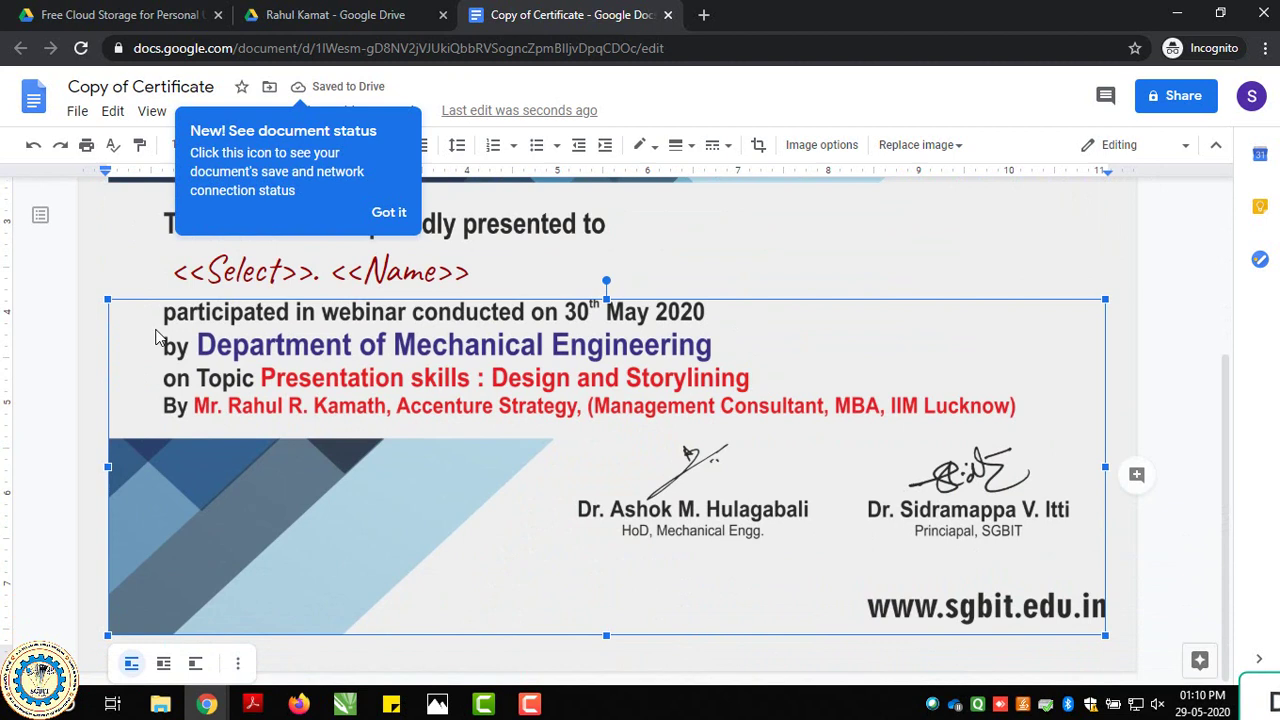
{"action": "left_click", "coordinate": [387, 212]}
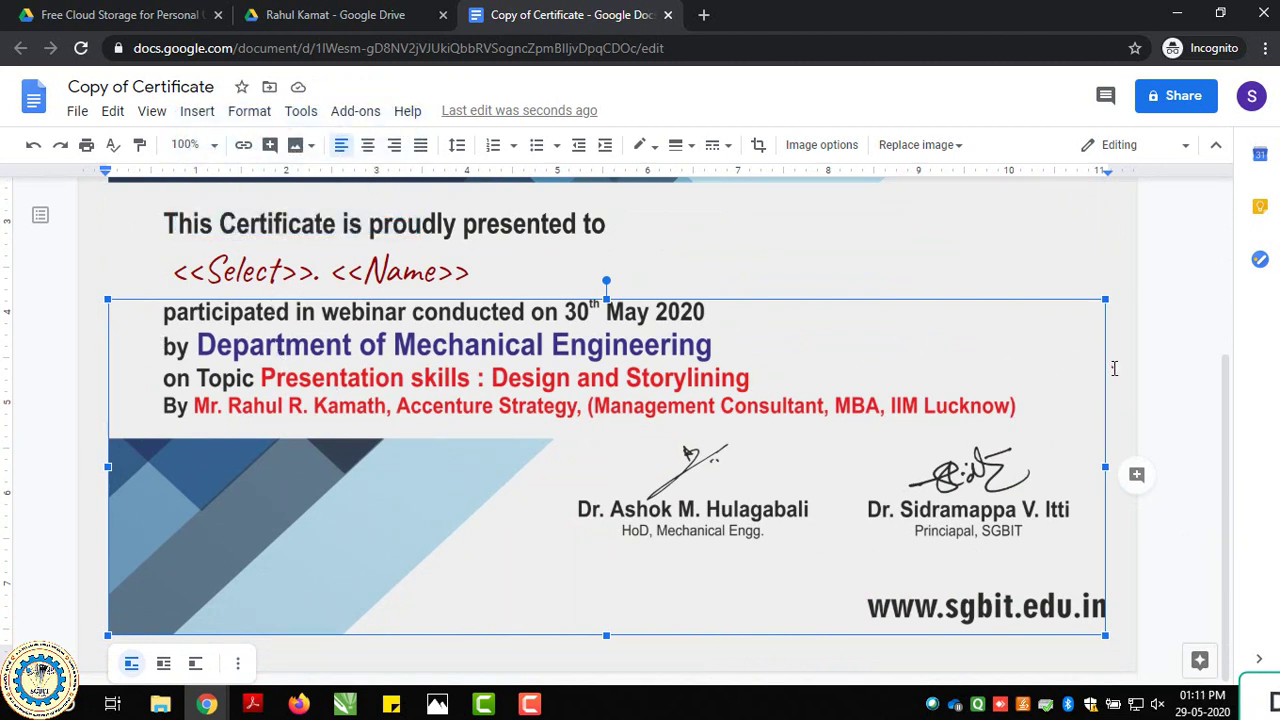
{"action": "left_click", "coordinate": [1114, 368]}
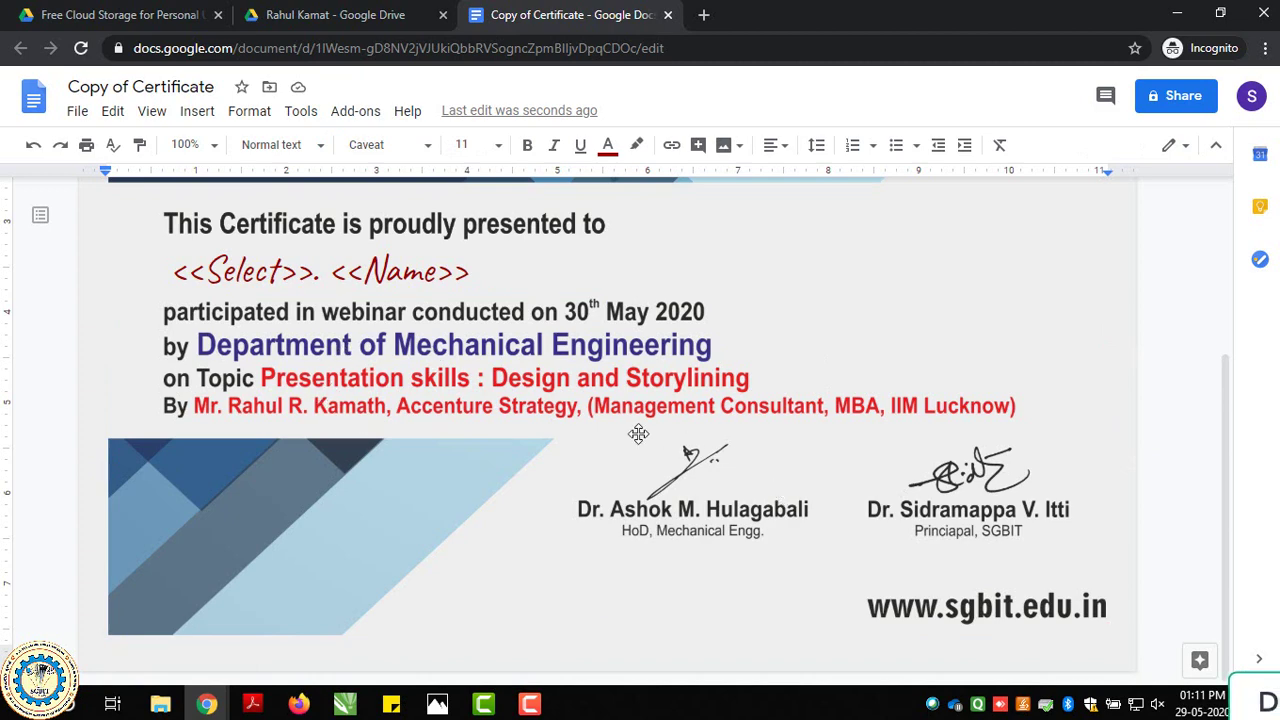
{"action": "scroll", "coordinate": [638, 434], "scroll_direction": "up", "scroll_amount": 5}
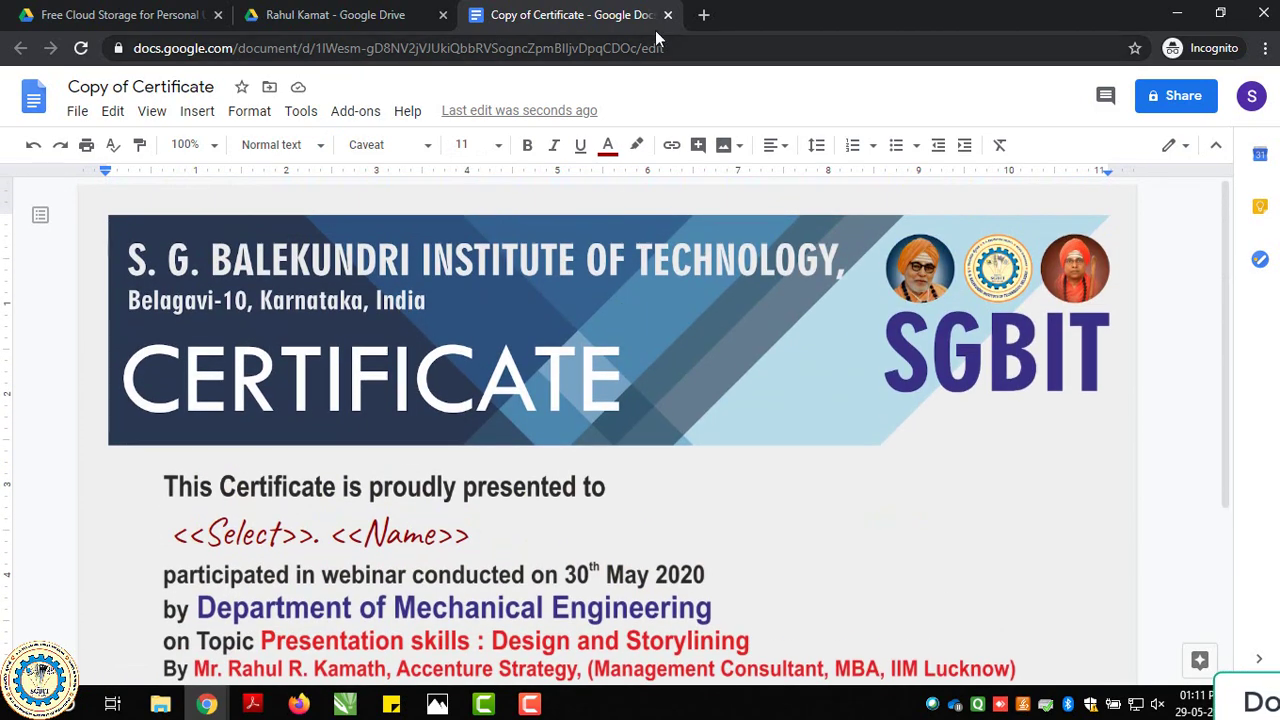
{"action": "left_click", "coordinate": [668, 14]}
{"action": "left_click", "coordinate": [585, 312]}
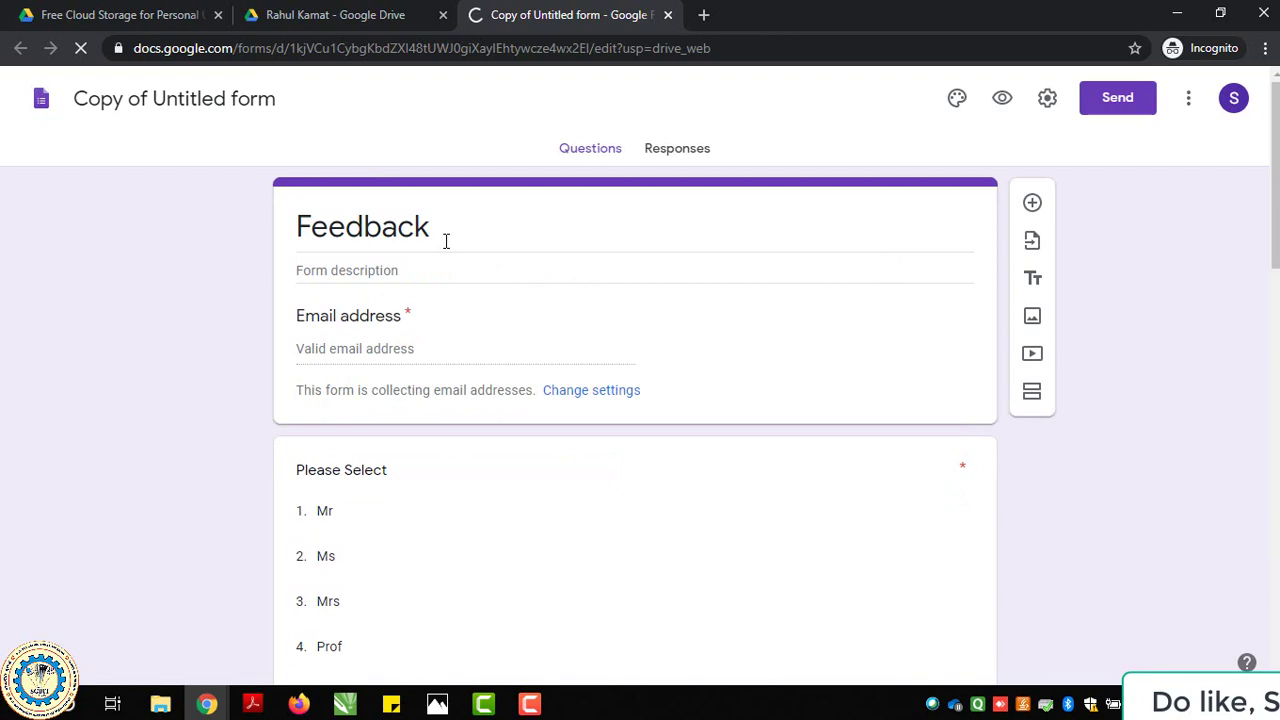
Replace the copied form's title with 'Feedback'.
{"action": "double_click", "coordinate": [198, 100]}
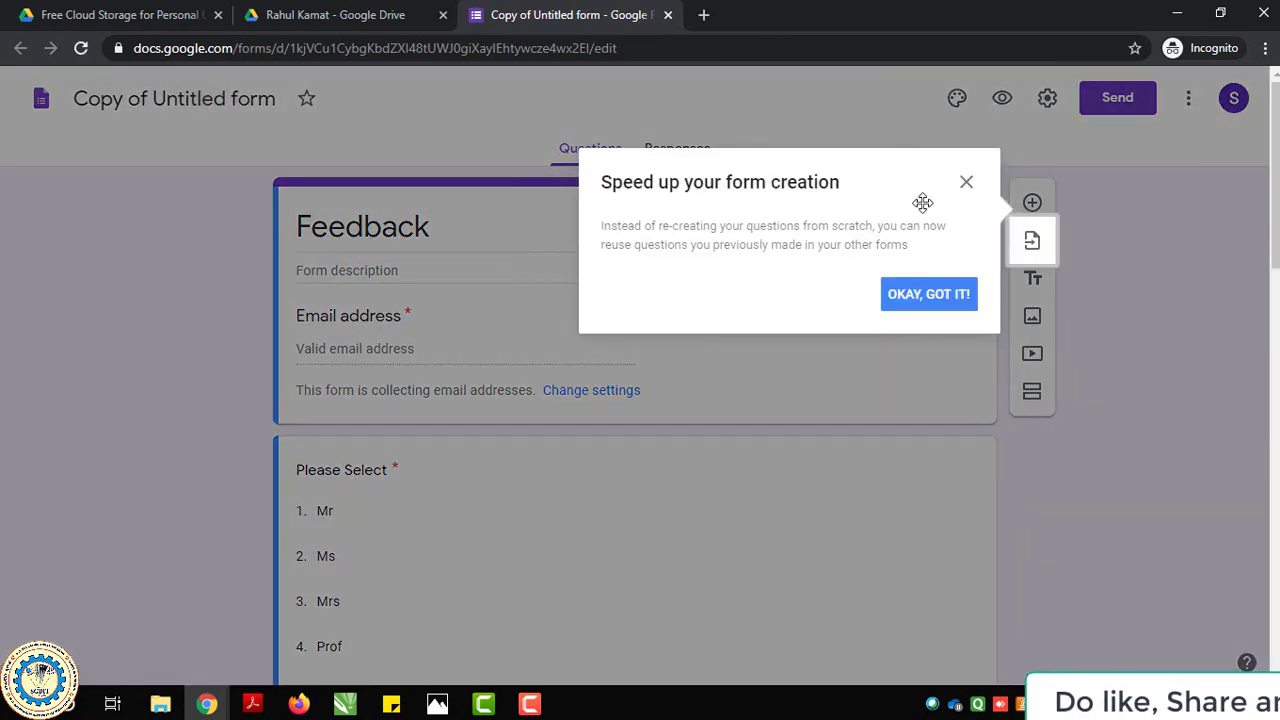
{"action": "left_click", "coordinate": [966, 183]}
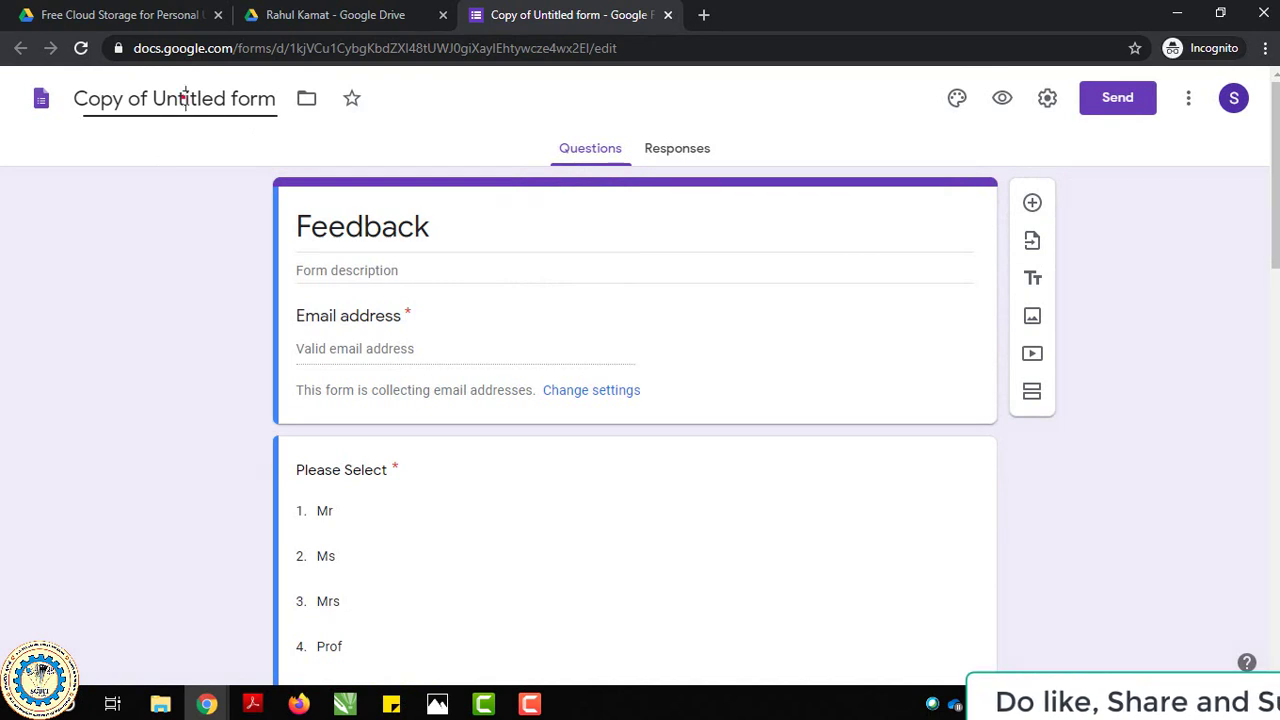
{"action": "triple_click", "coordinate": [185, 98]}
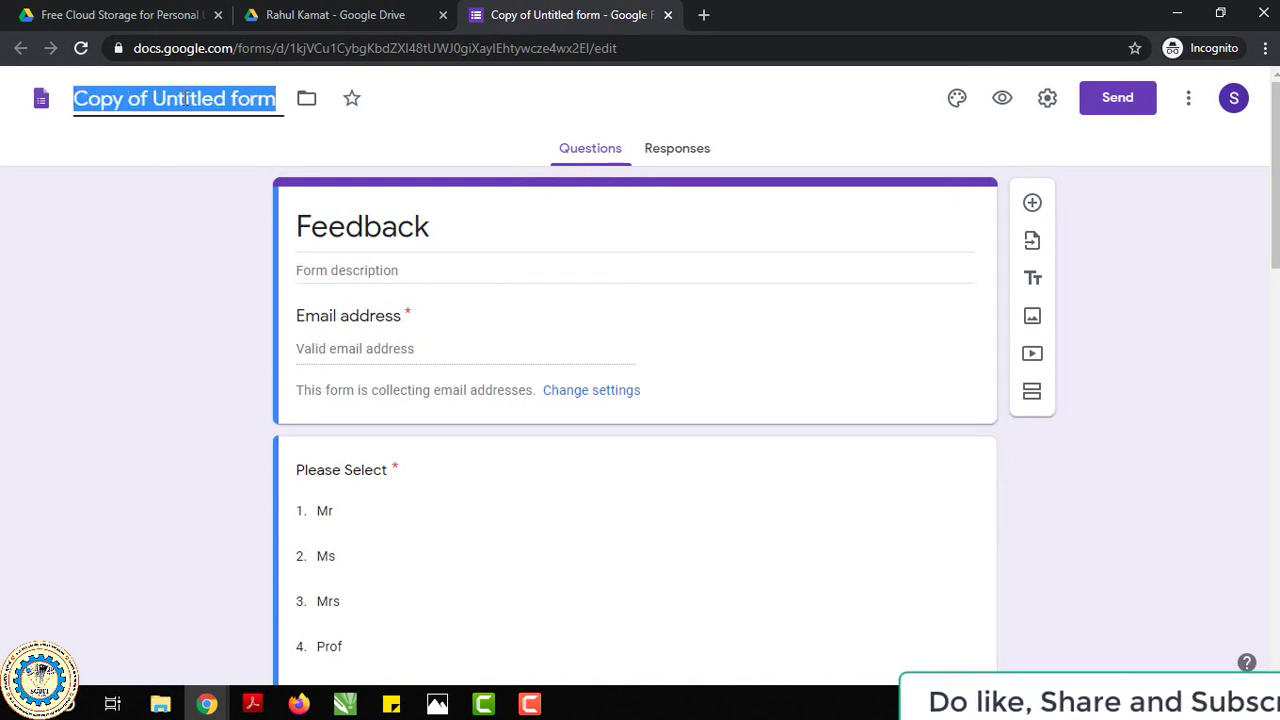
{"action": "type", "text": "Feeb"}
{"action": "key", "text": "BackSpace"}
{"action": "type", "text": "d"}
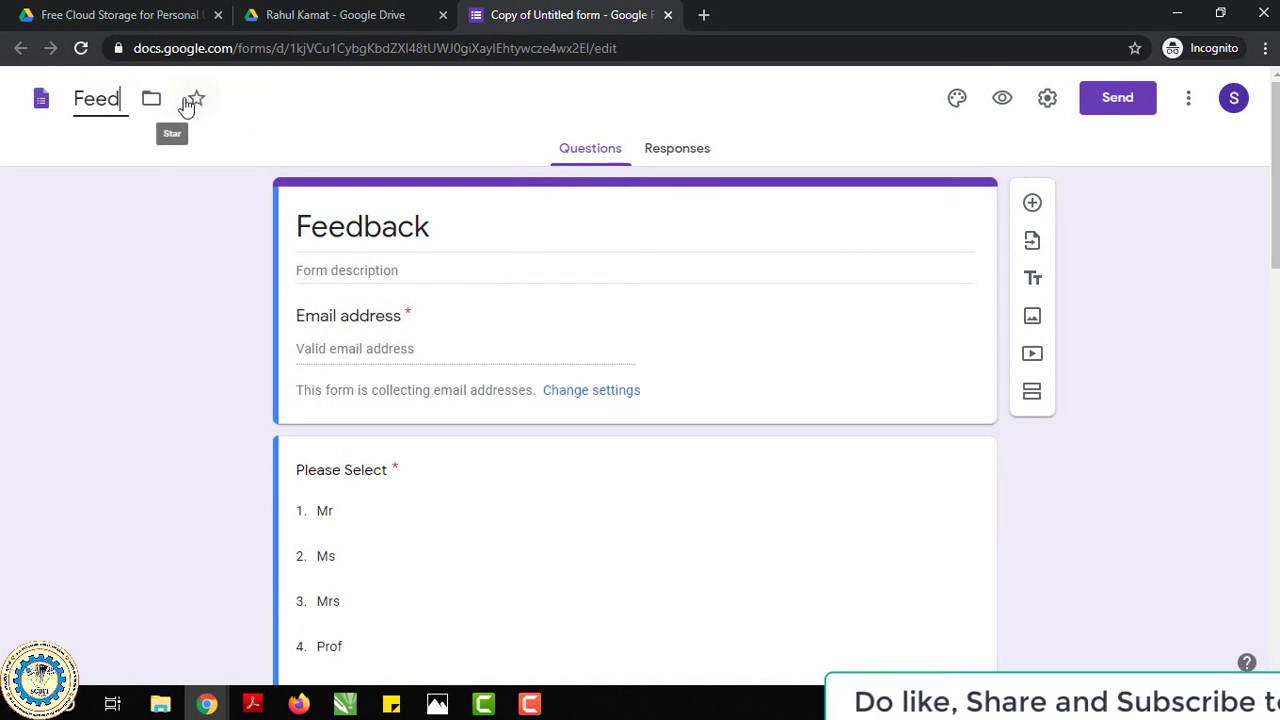
{"action": "type", "text": "back"}
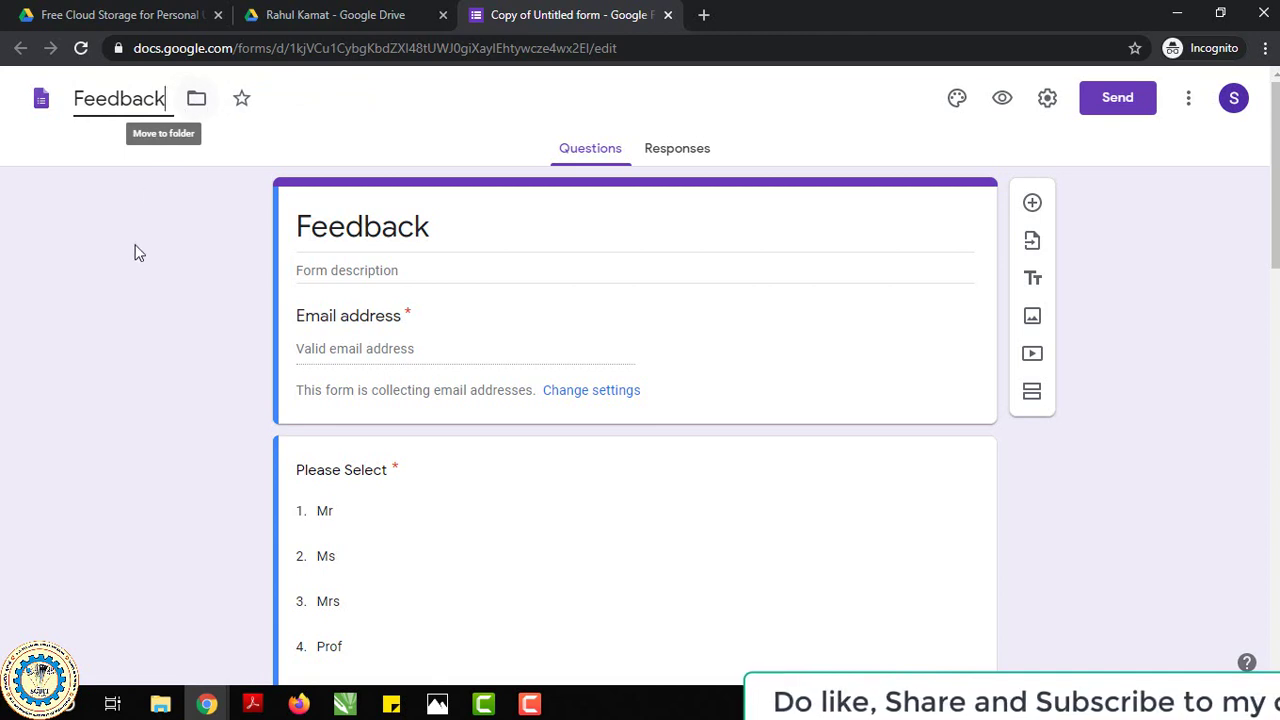
{"action": "left_click", "coordinate": [133, 251]}
{"action": "scroll", "coordinate": [530, 410], "scroll_direction": "down", "scroll_amount": 3}
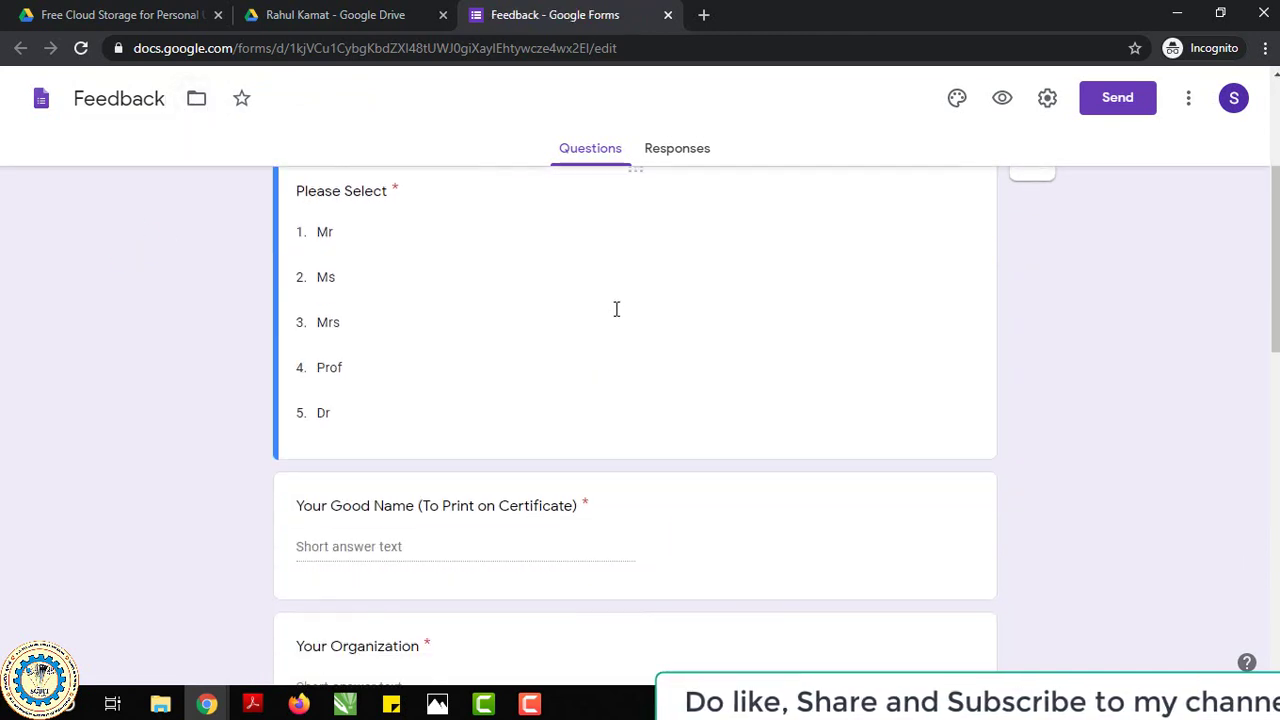
Create a linked response spreadsheet for the Feedback form, named with the participant's name.
{"action": "left_click", "coordinate": [679, 152]}
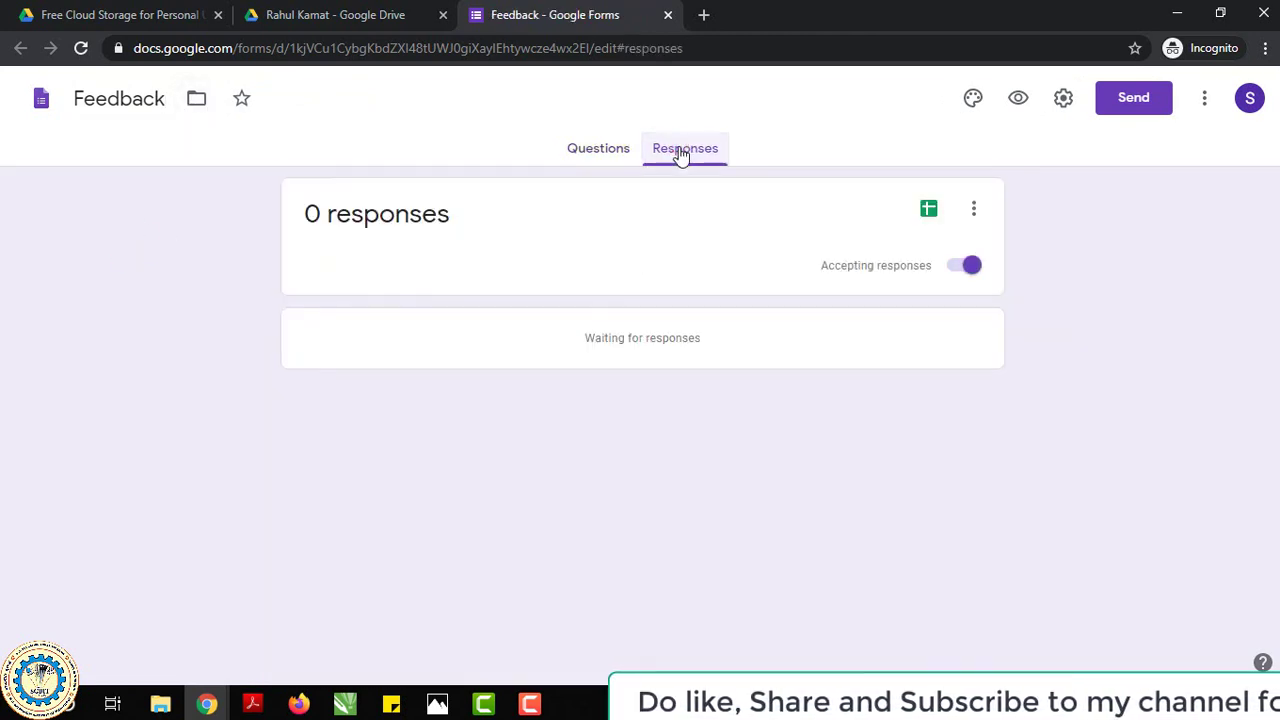
{"action": "left_click", "coordinate": [929, 215]}
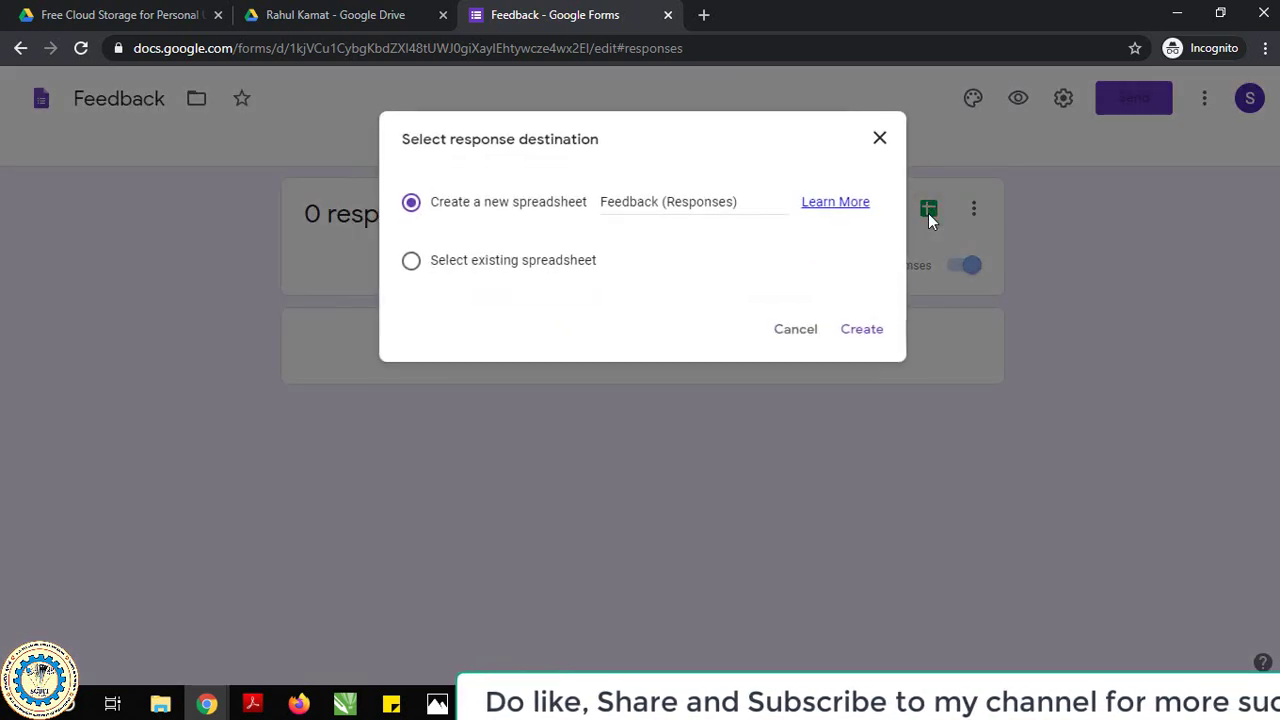
{"action": "left_click", "coordinate": [683, 205]}
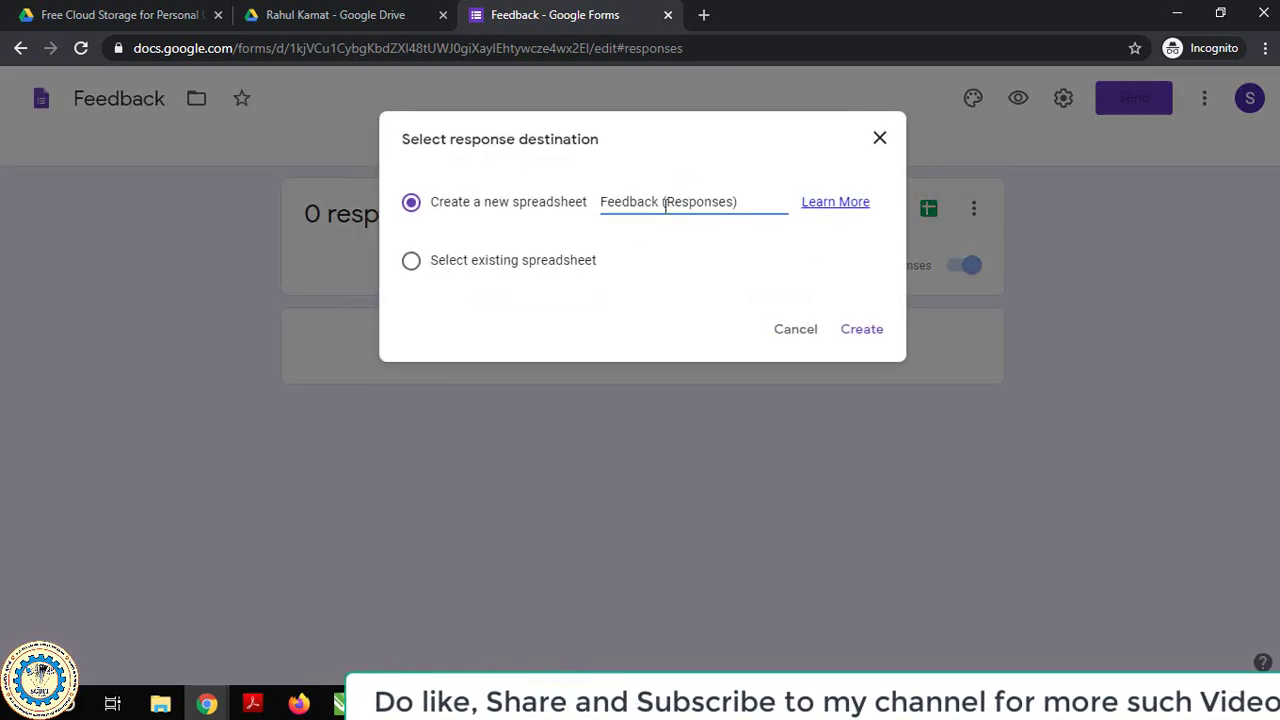
{"action": "left_click_drag", "start_coordinate": [662, 202], "coordinate": [737, 203]}
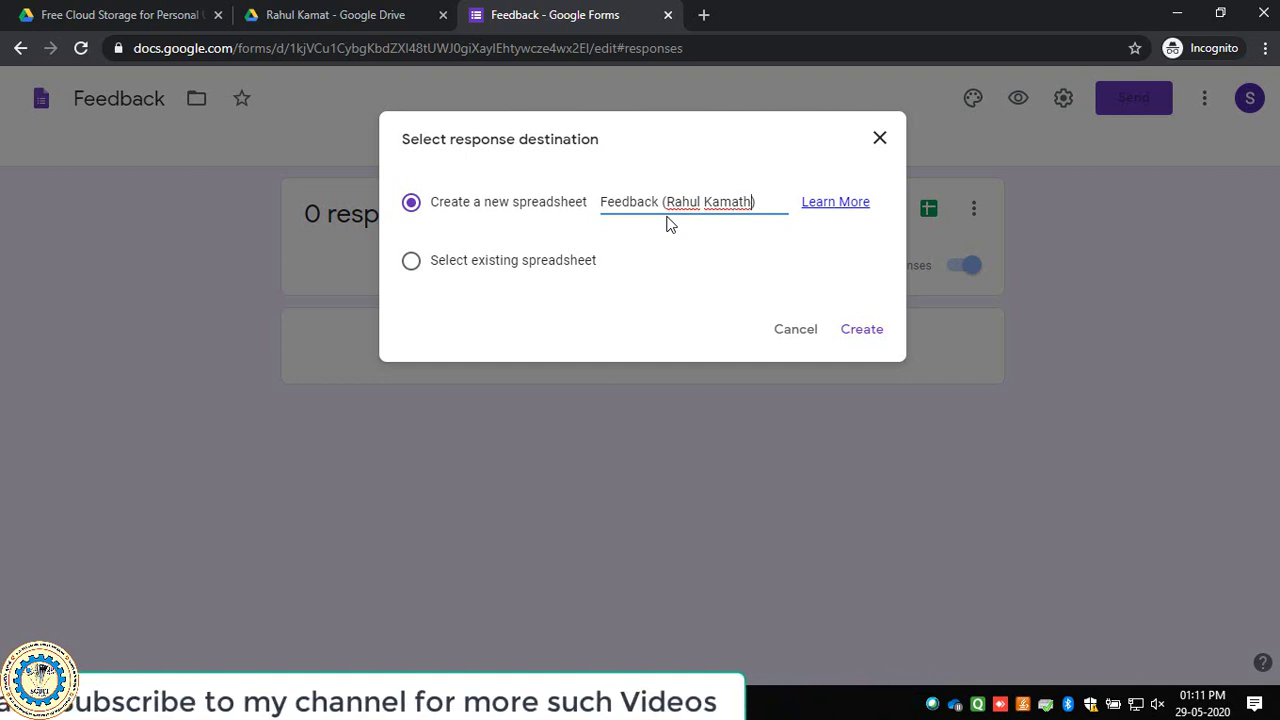
{"action": "left_click", "coordinate": [874, 341]}
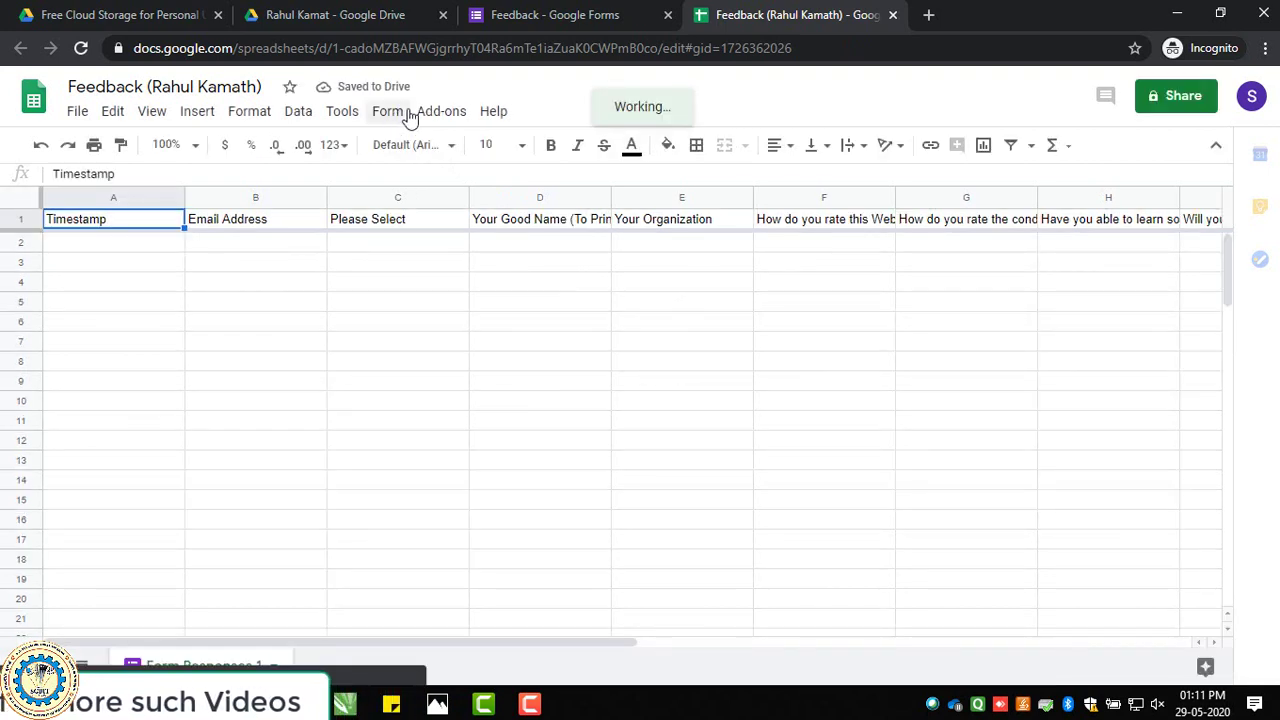
Launch AutoCrat from the Add-ons menu and move its window to the right.
{"action": "left_click", "coordinate": [441, 111]}
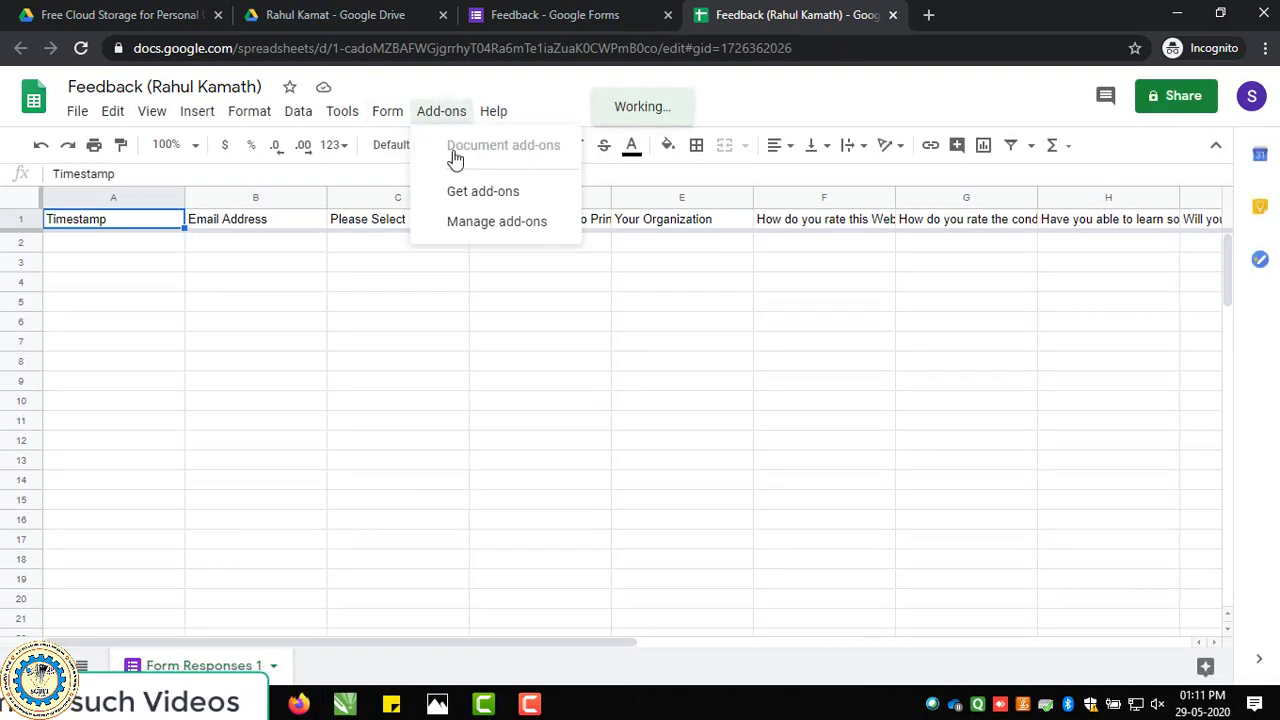
{"action": "left_click", "coordinate": [441, 111]}
{"action": "left_click", "coordinate": [444, 111]}
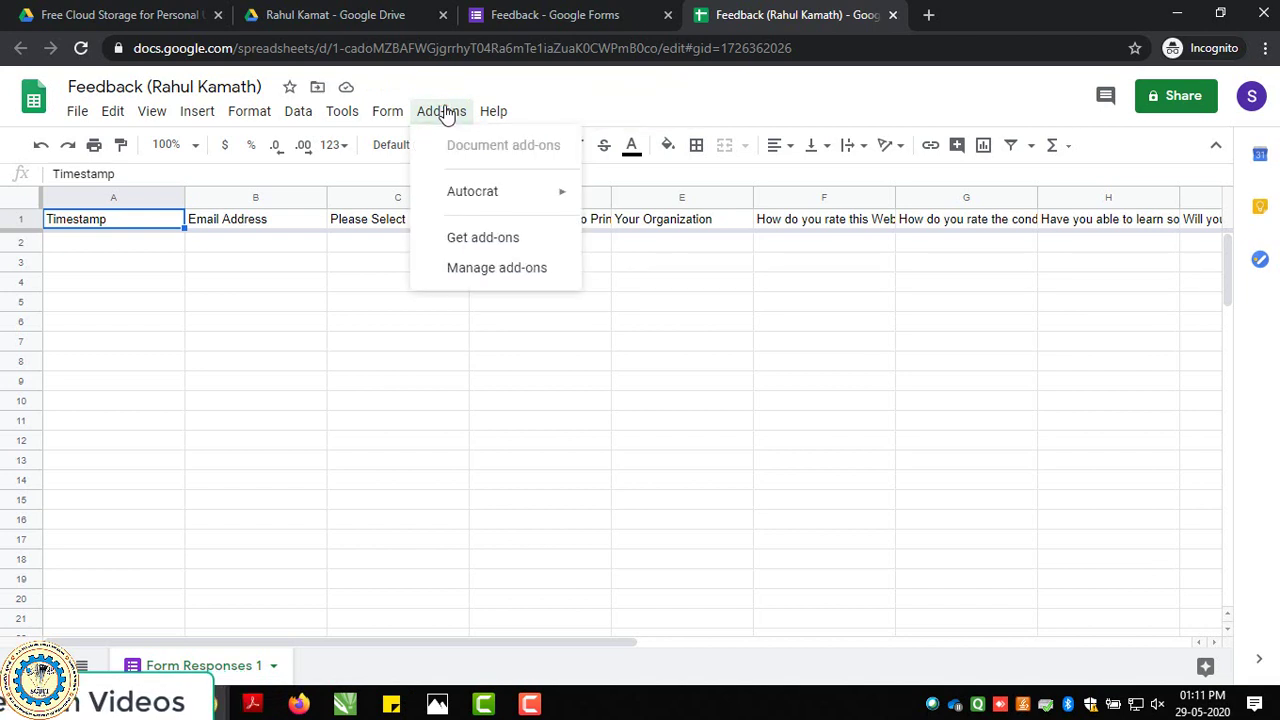
{"action": "mouse_move", "coordinate": [467, 201]}
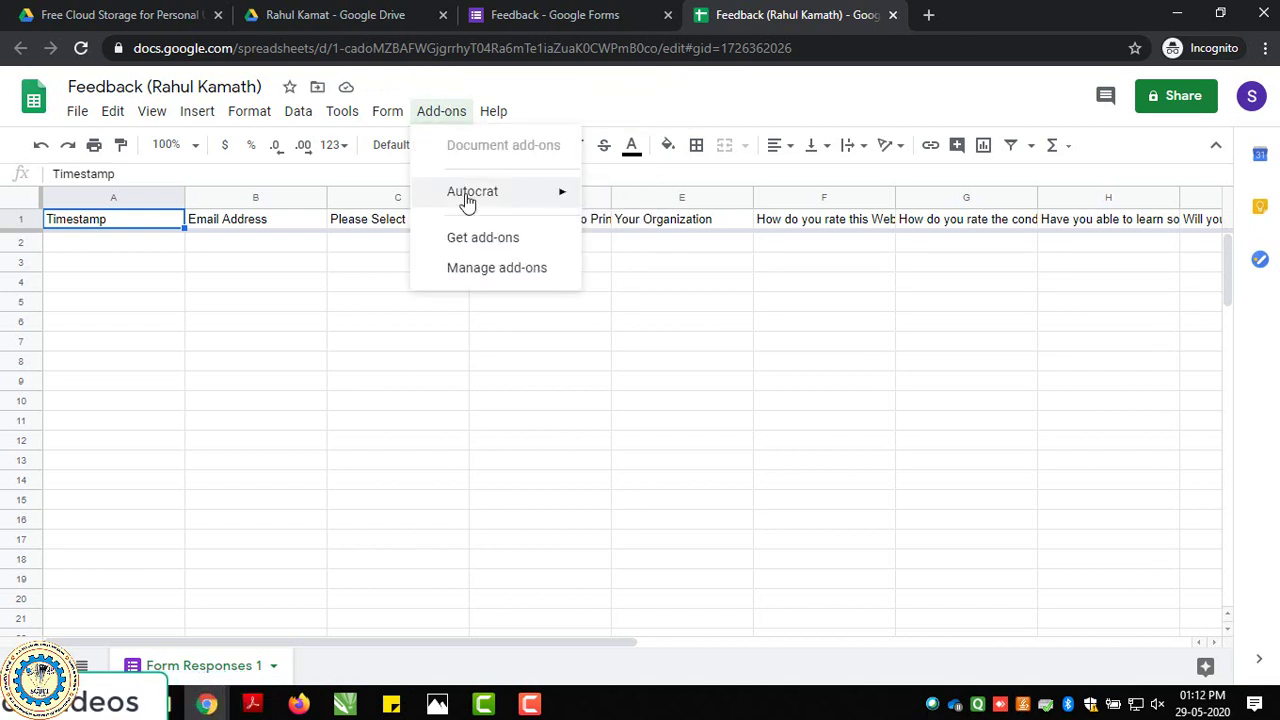
{"action": "left_click", "coordinate": [616, 198]}
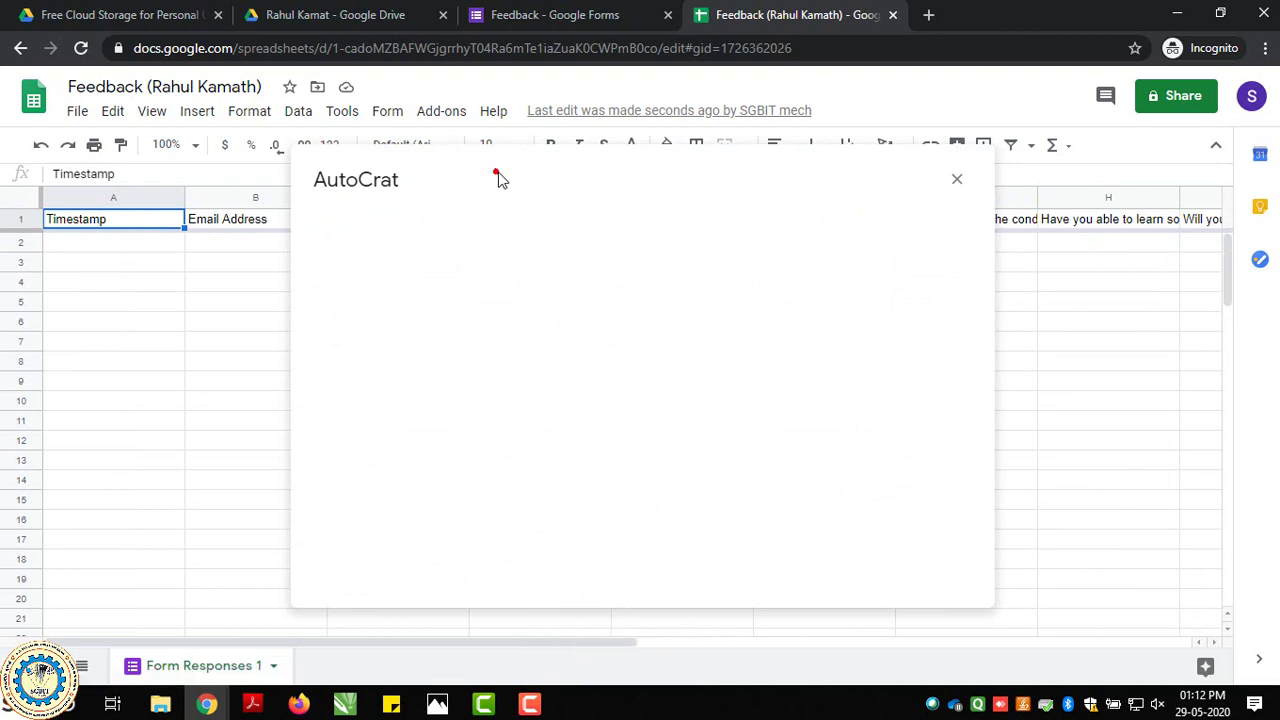
{"action": "left_click_drag", "start_coordinate": [497, 177], "coordinate": [611, 169]}
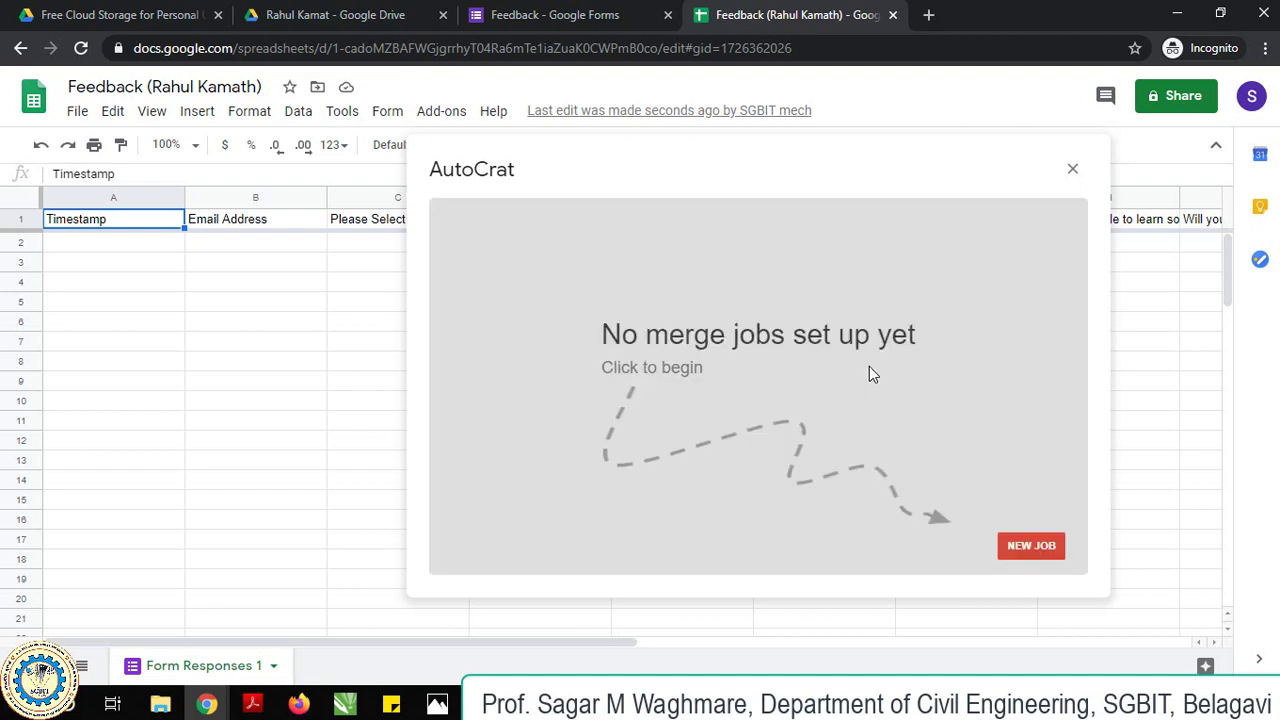
Start a new AutoCrat merge job named 'Certificate'.
{"action": "left_click", "coordinate": [1037, 546]}
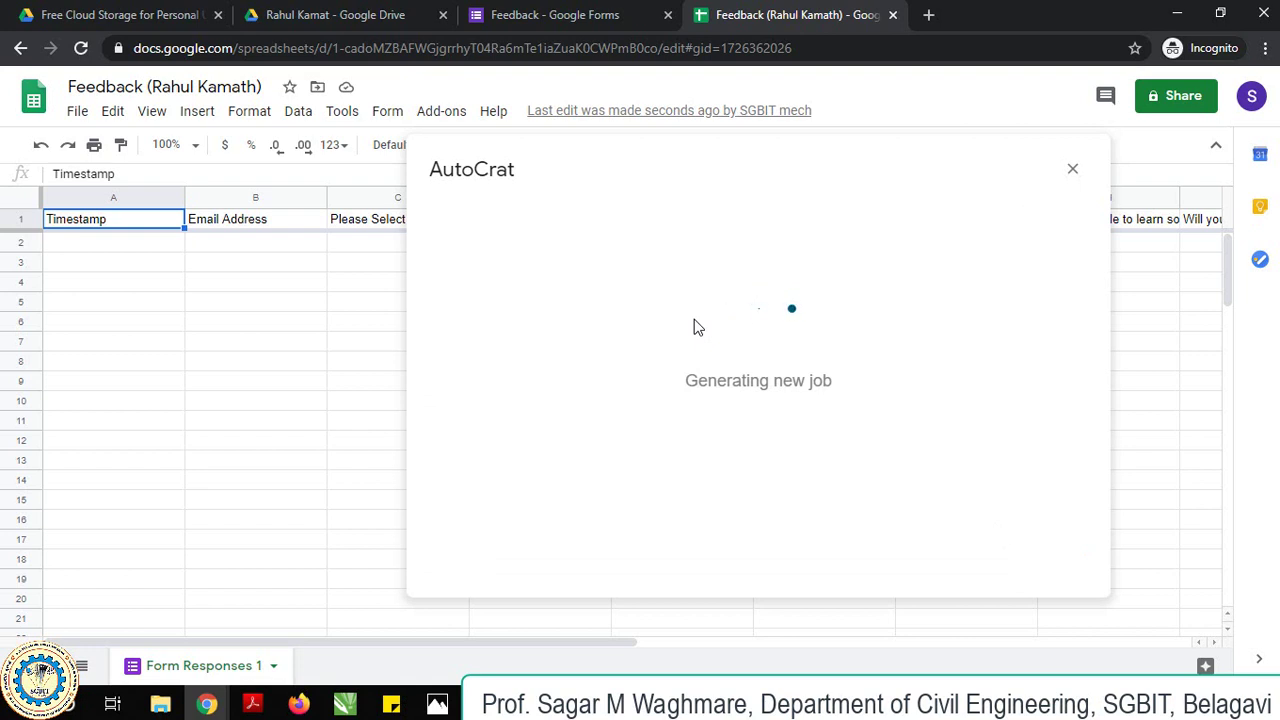
{"action": "left_click", "coordinate": [560, 297]}
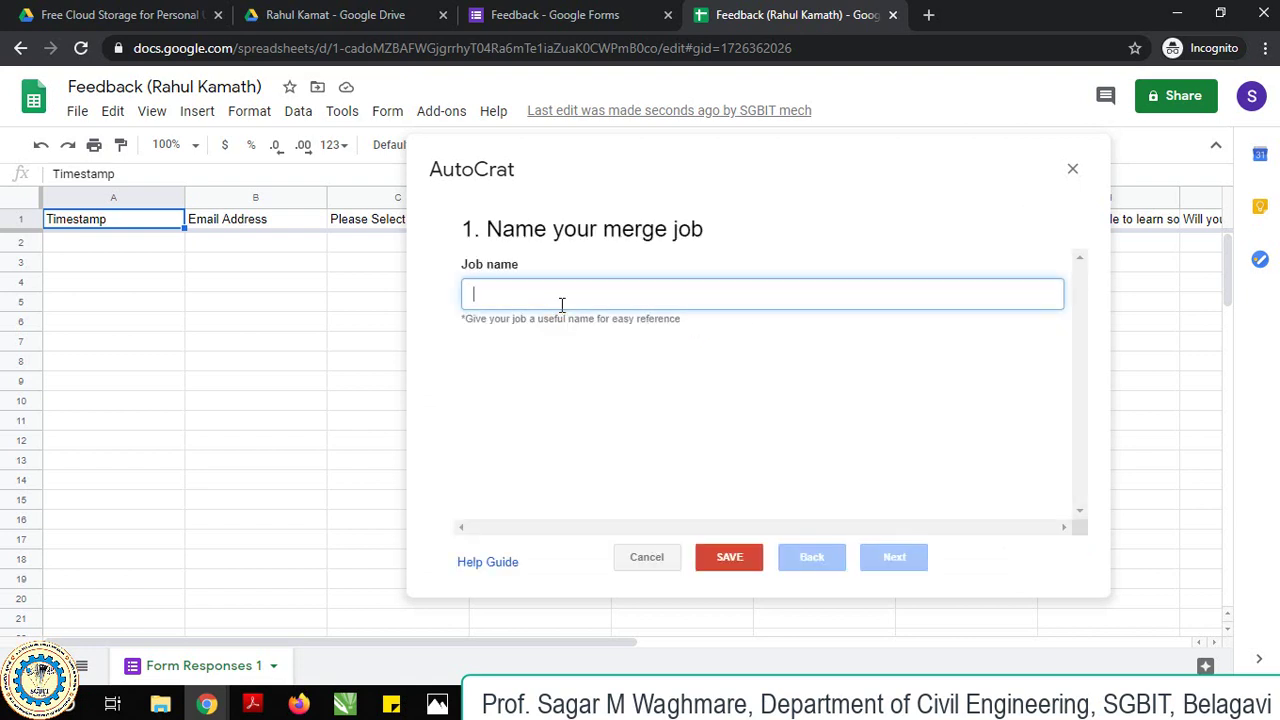
{"action": "type", "text": "Certificate"}
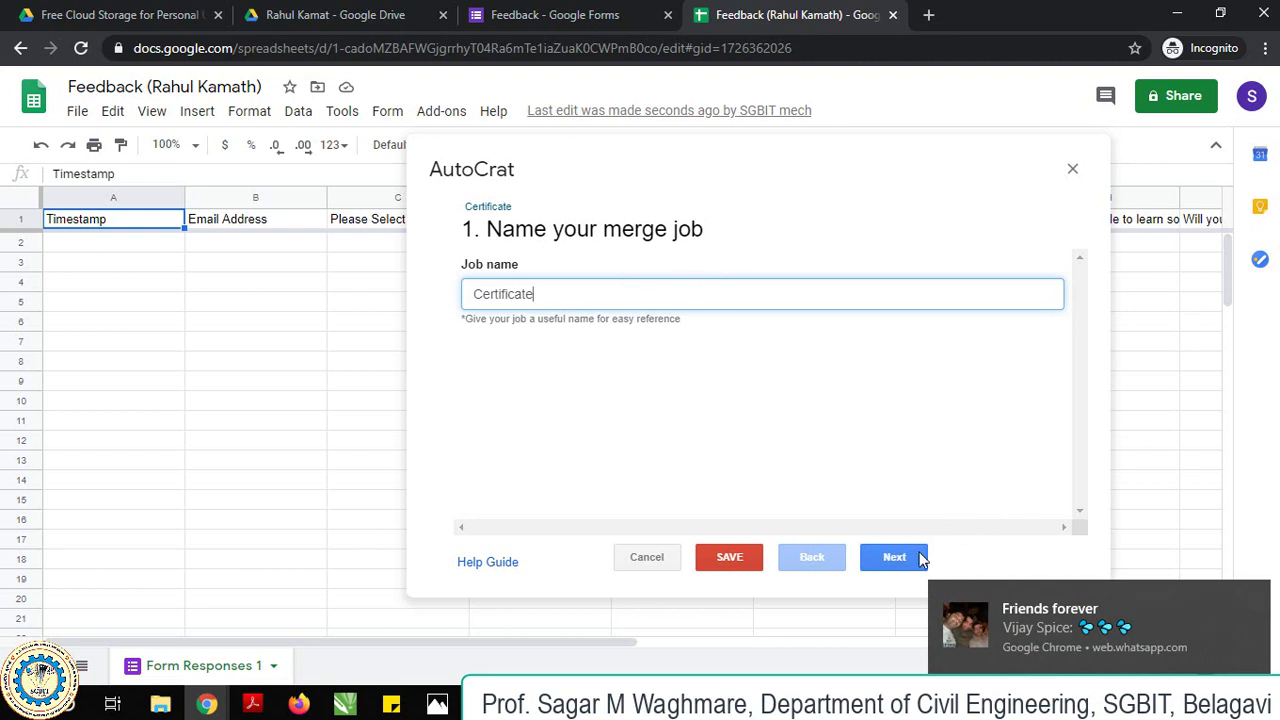
{"action": "left_click", "coordinate": [906, 540]}
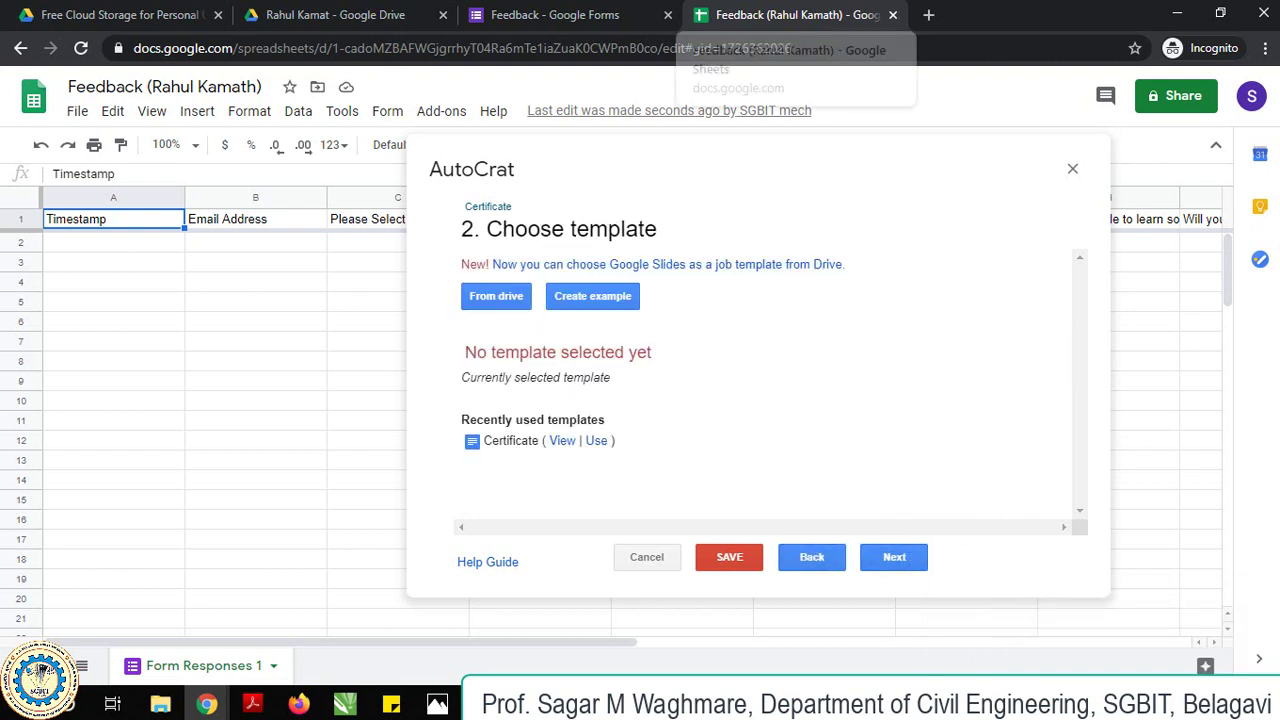
Choose the Certificate document from Drive as the job's template and continue to mapping.
{"action": "left_click", "coordinate": [502, 295]}
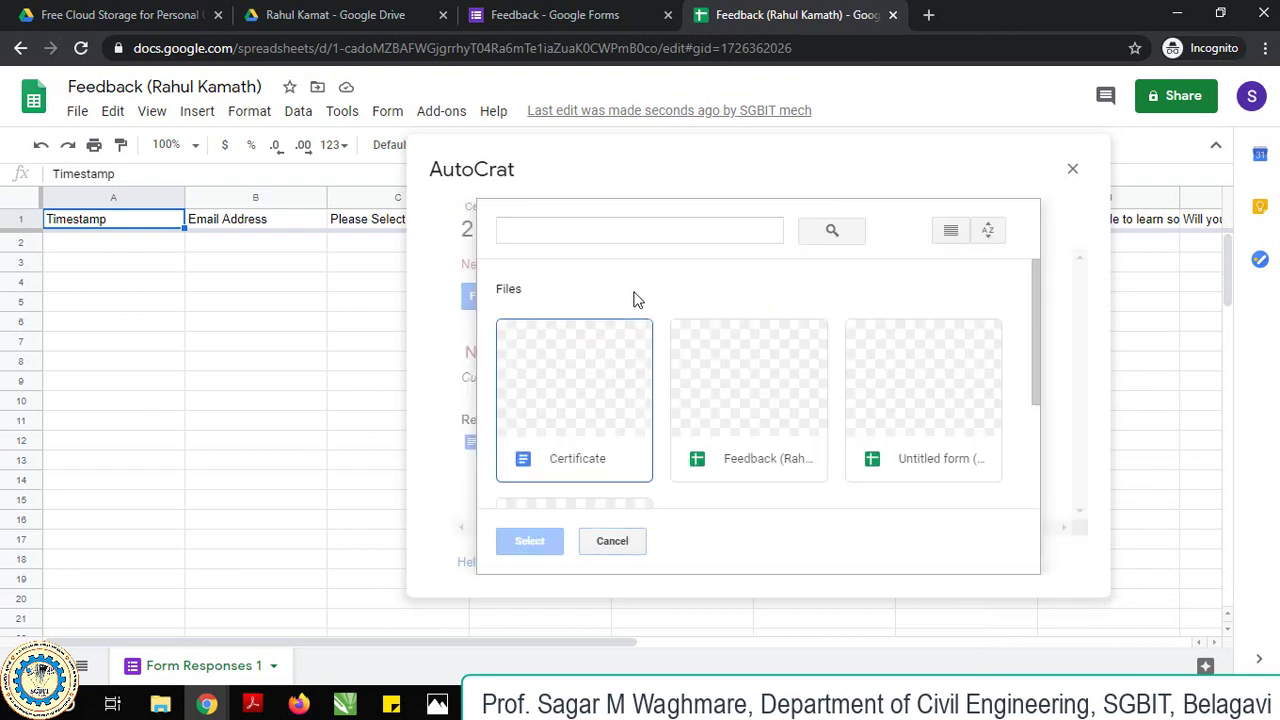
{"action": "left_click", "coordinate": [568, 392]}
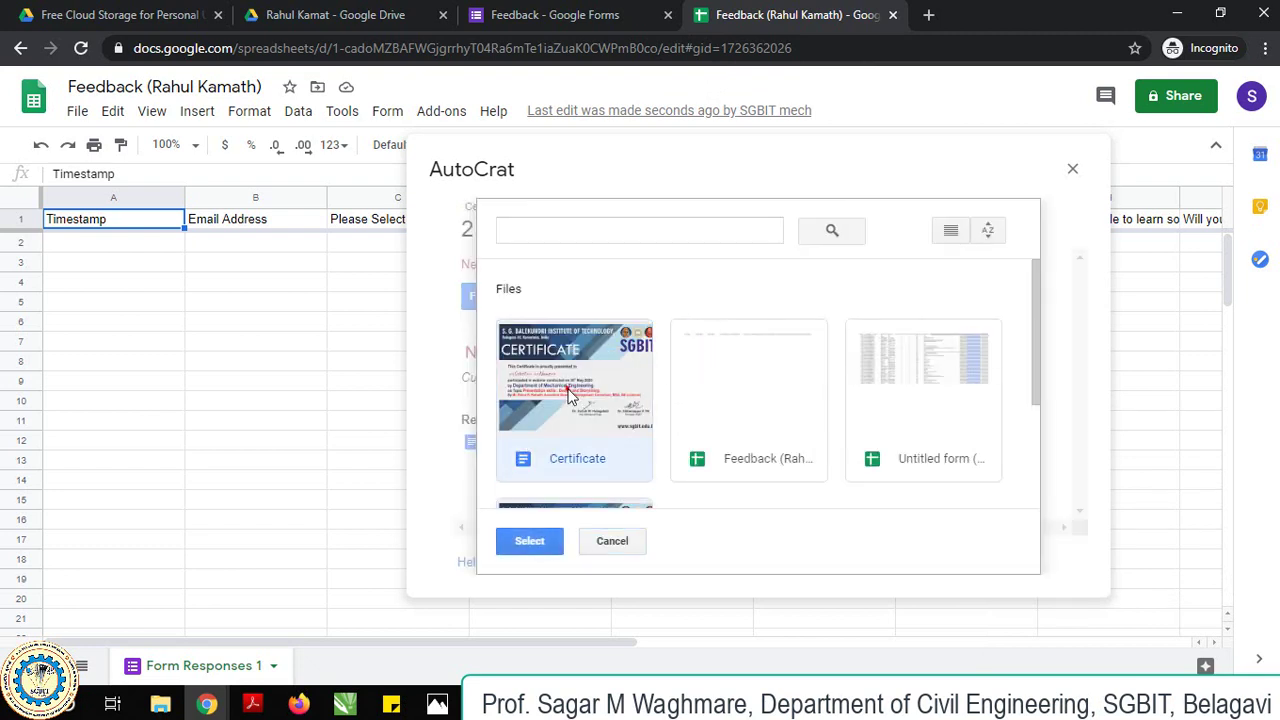
{"action": "left_click", "coordinate": [528, 545]}
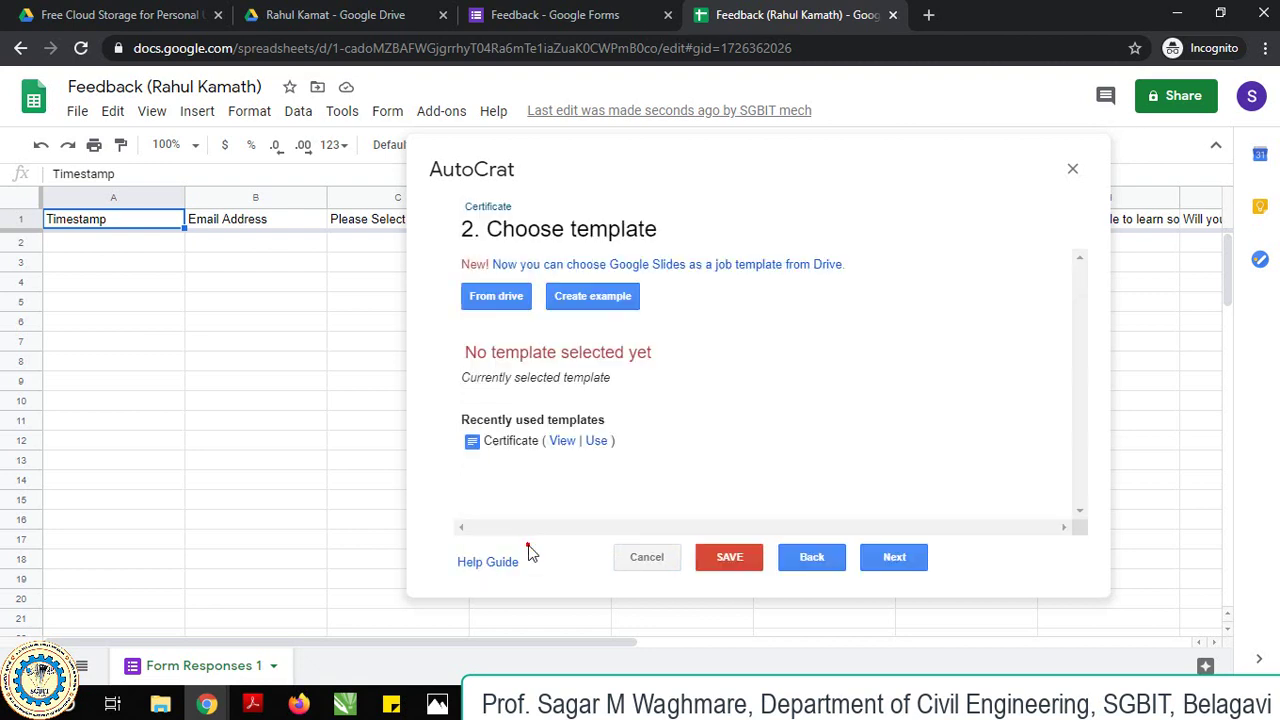
{"action": "left_click", "coordinate": [596, 440]}
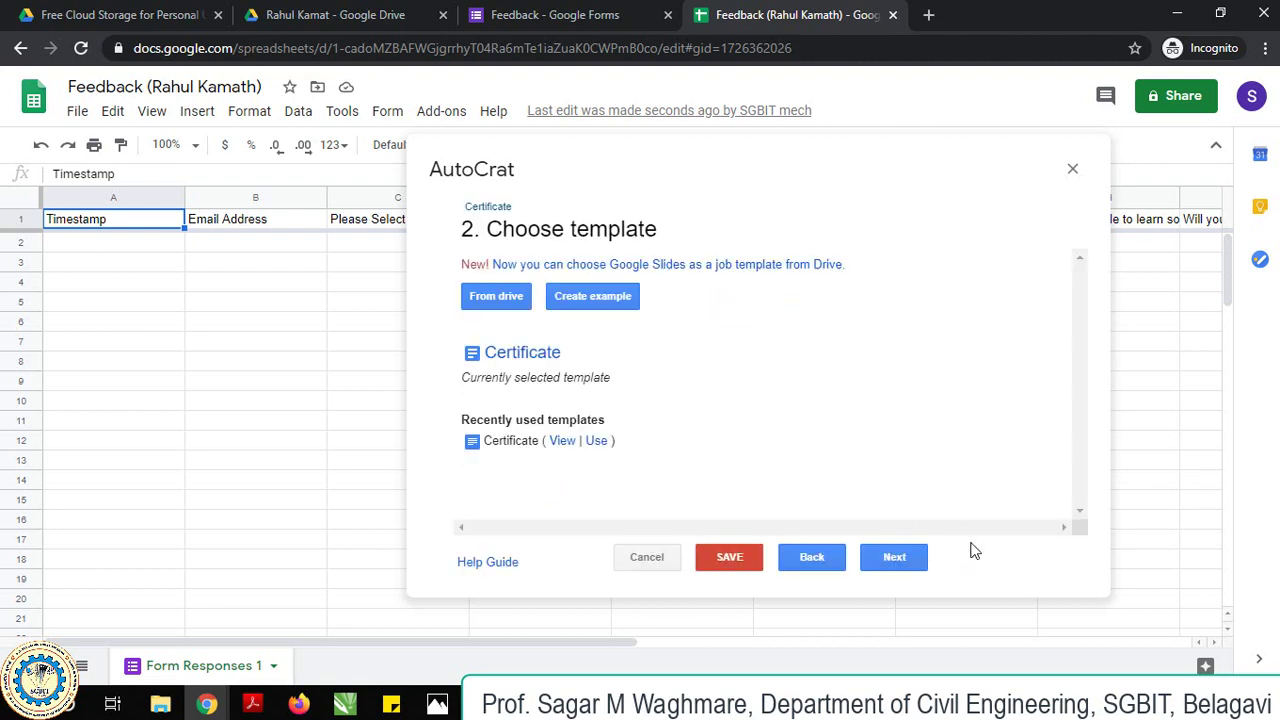
{"action": "left_click", "coordinate": [894, 557]}
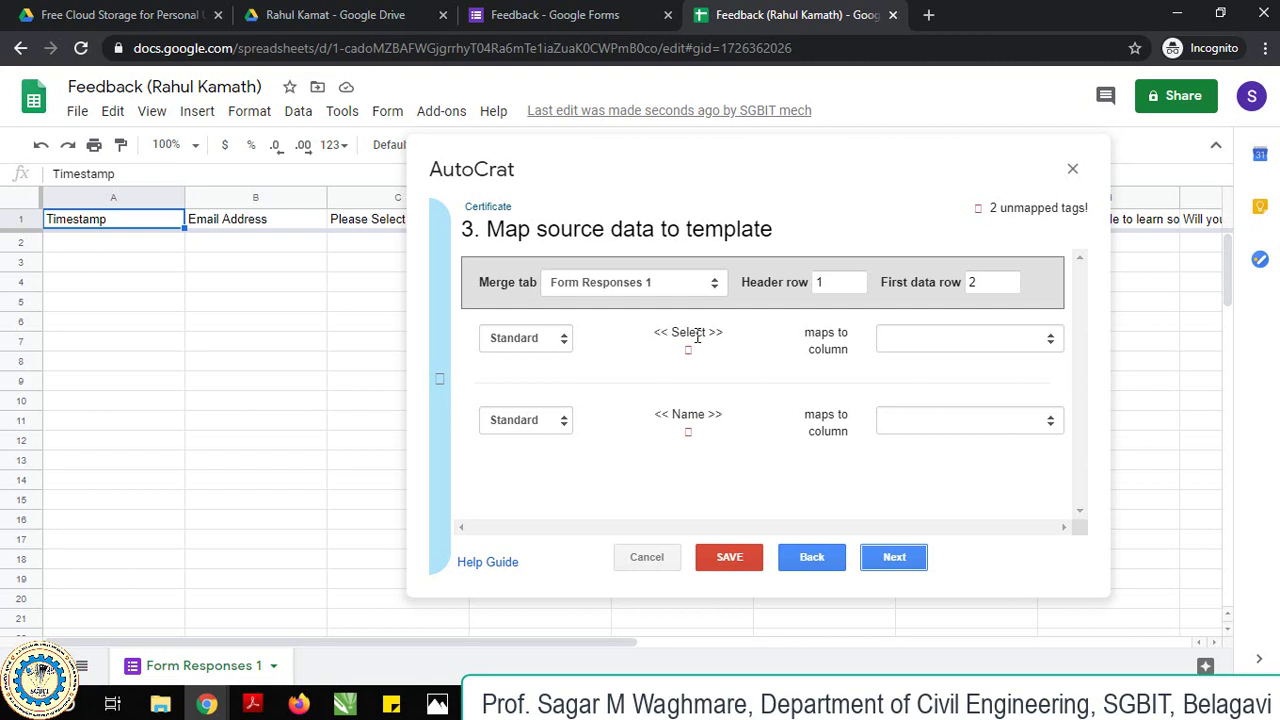
Map the Select tag to Please Select and Name to Your Good Name (To Print on Certificate).
{"action": "left_click", "coordinate": [1046, 338]}
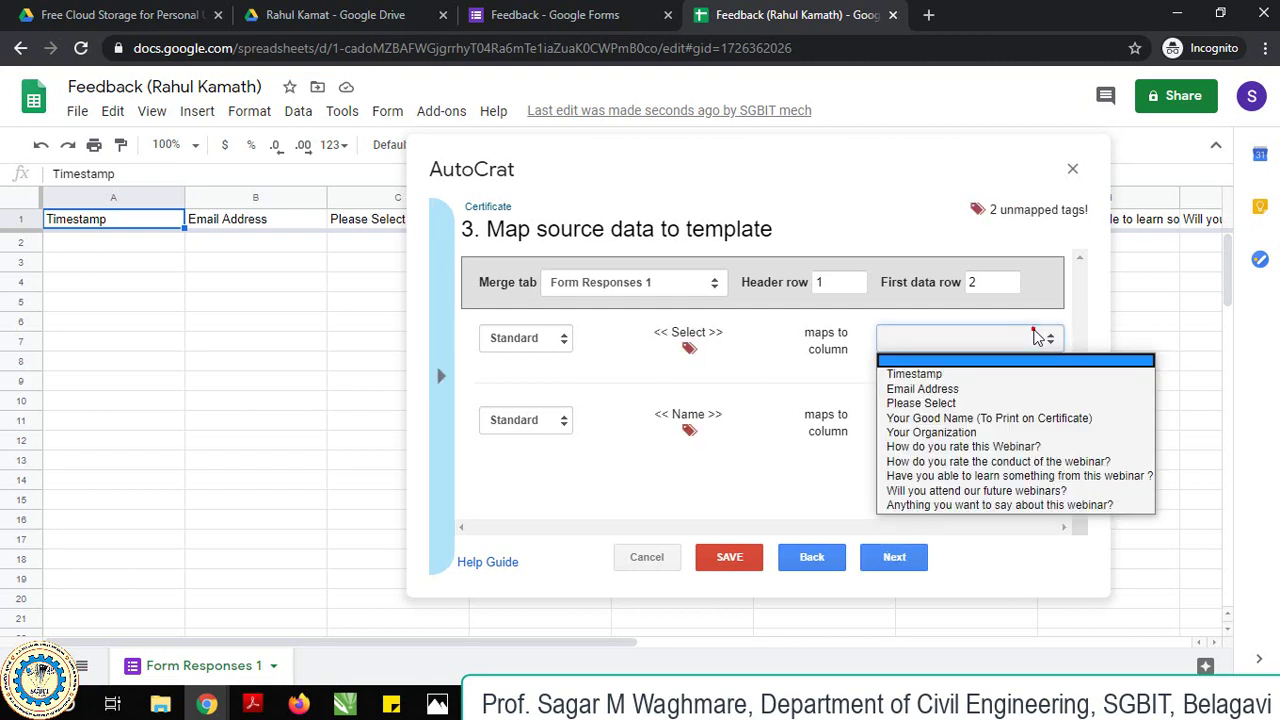
{"action": "left_click", "coordinate": [982, 403]}
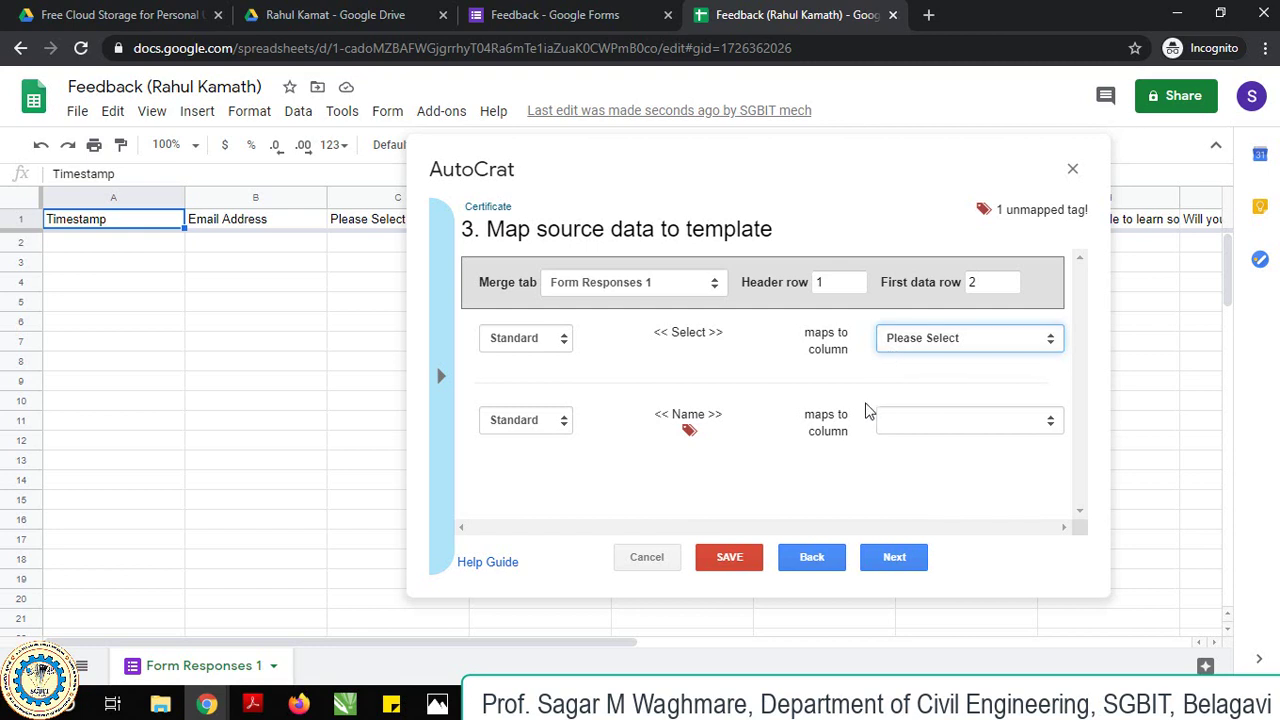
{"action": "left_click", "coordinate": [936, 422]}
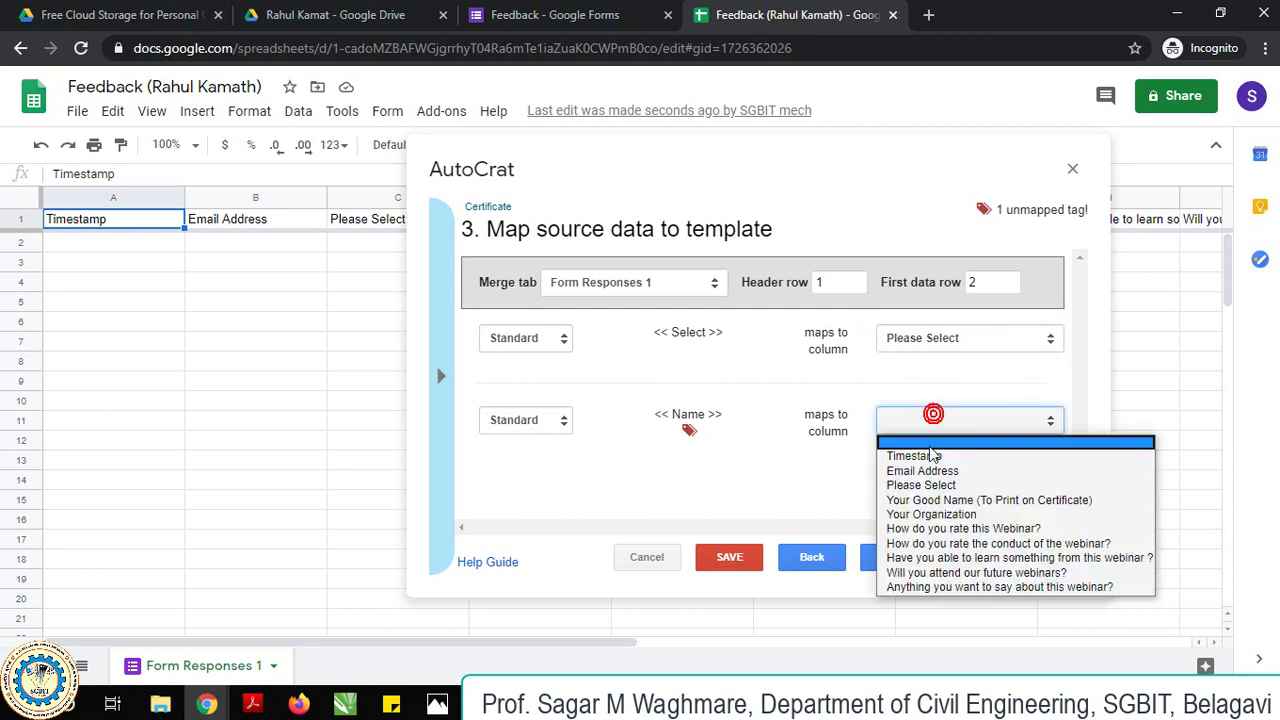
{"action": "left_click", "coordinate": [929, 503]}
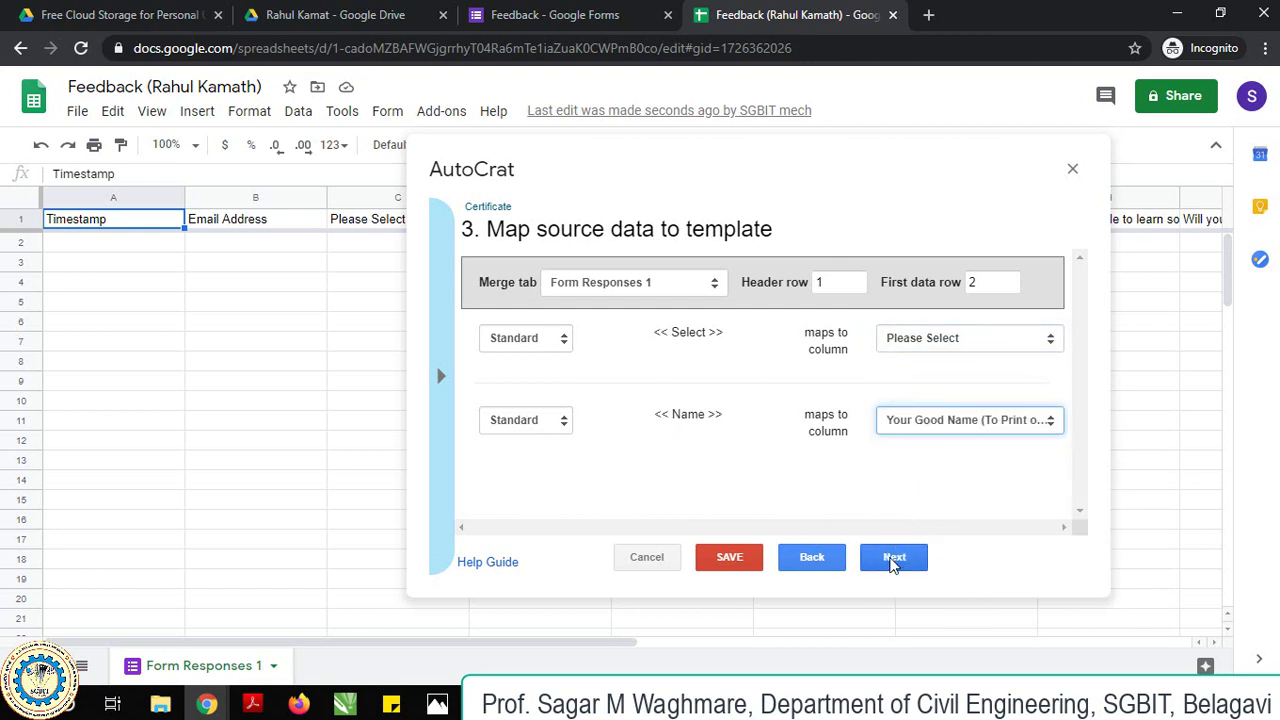
{"action": "left_click", "coordinate": [893, 560]}
{"action": "left_click", "coordinate": [550, 288]}
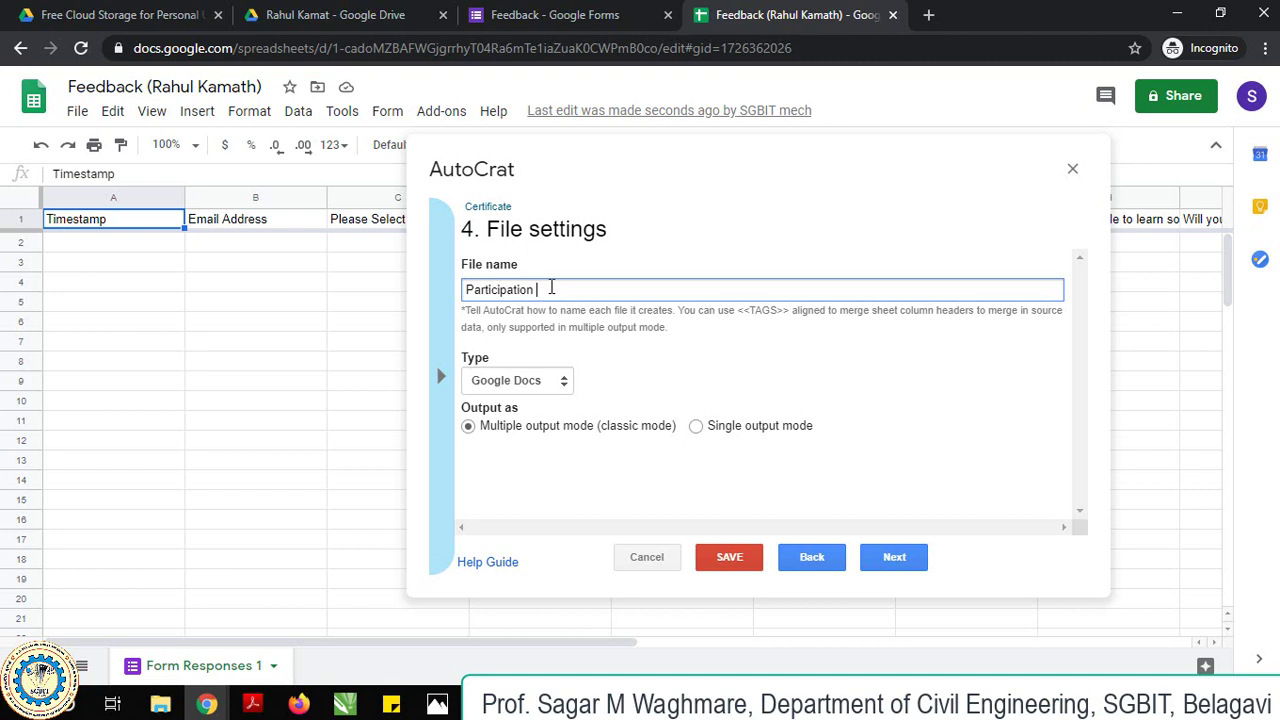
Name AutoCrat's output files 'Participation Certificate' and set their type to PDF.
{"action": "type", "text": "Participation Certificate"}
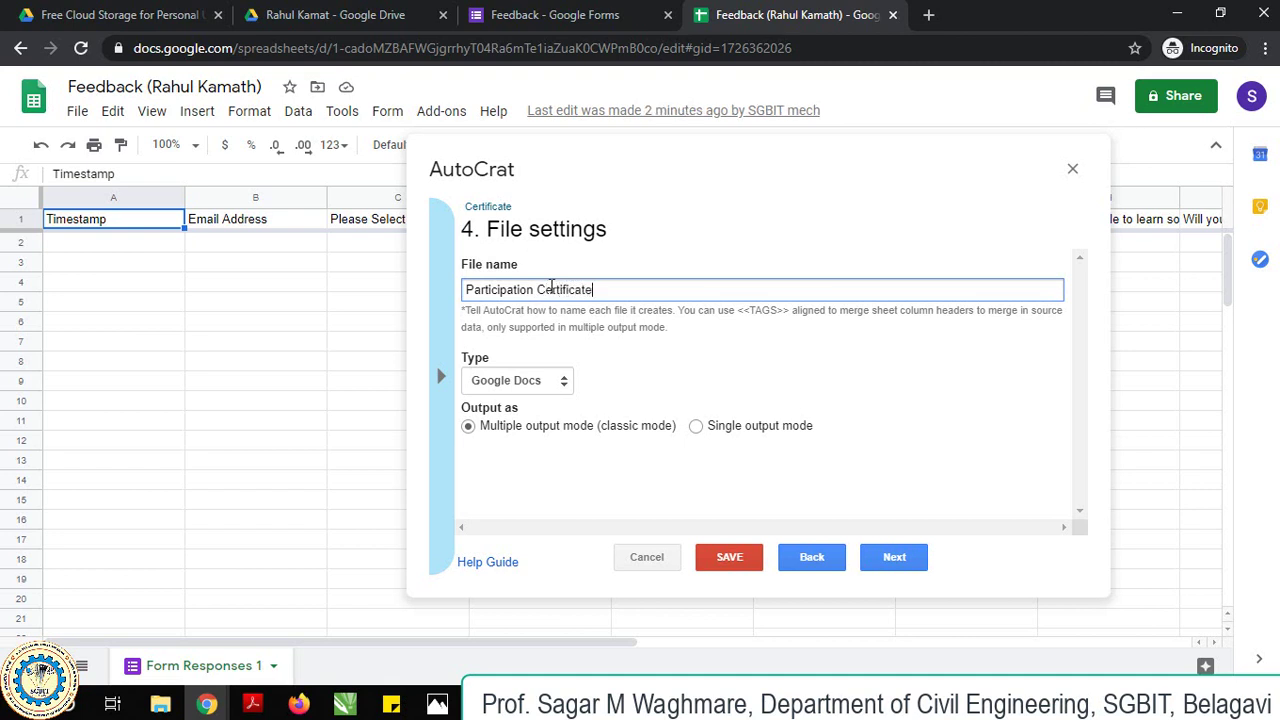
{"action": "left_click", "coordinate": [535, 385]}
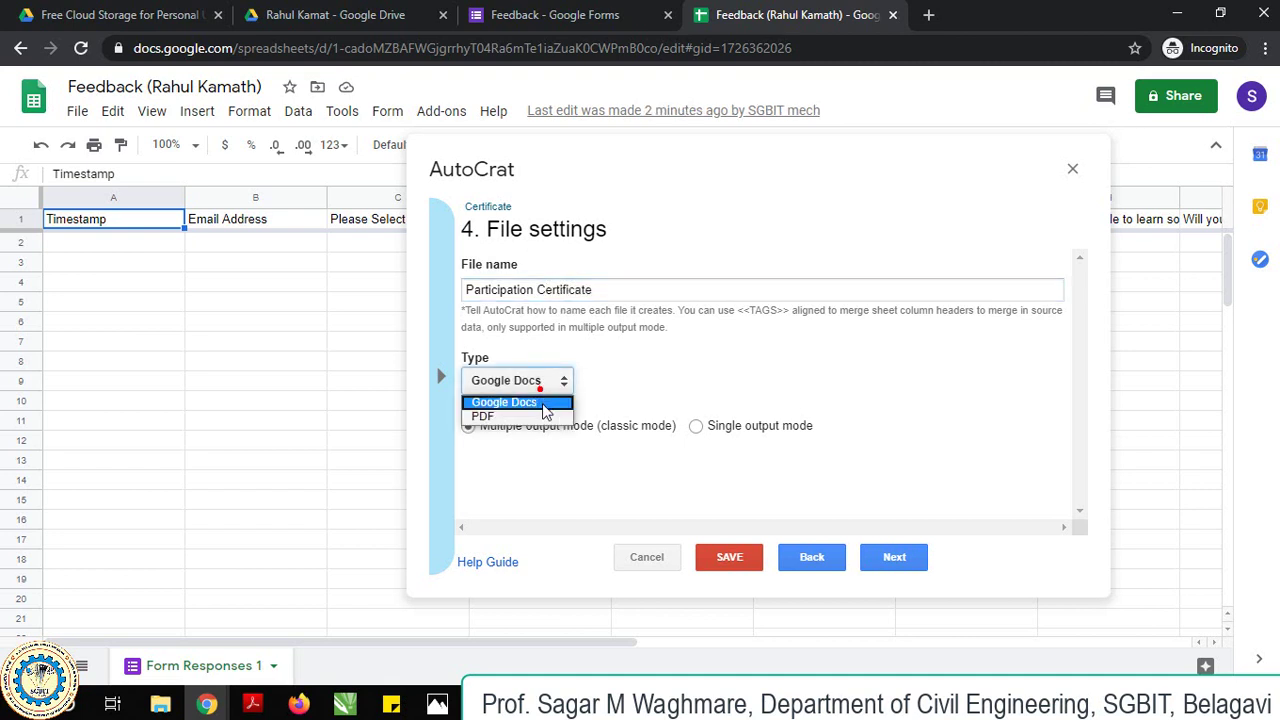
{"action": "left_click", "coordinate": [538, 417]}
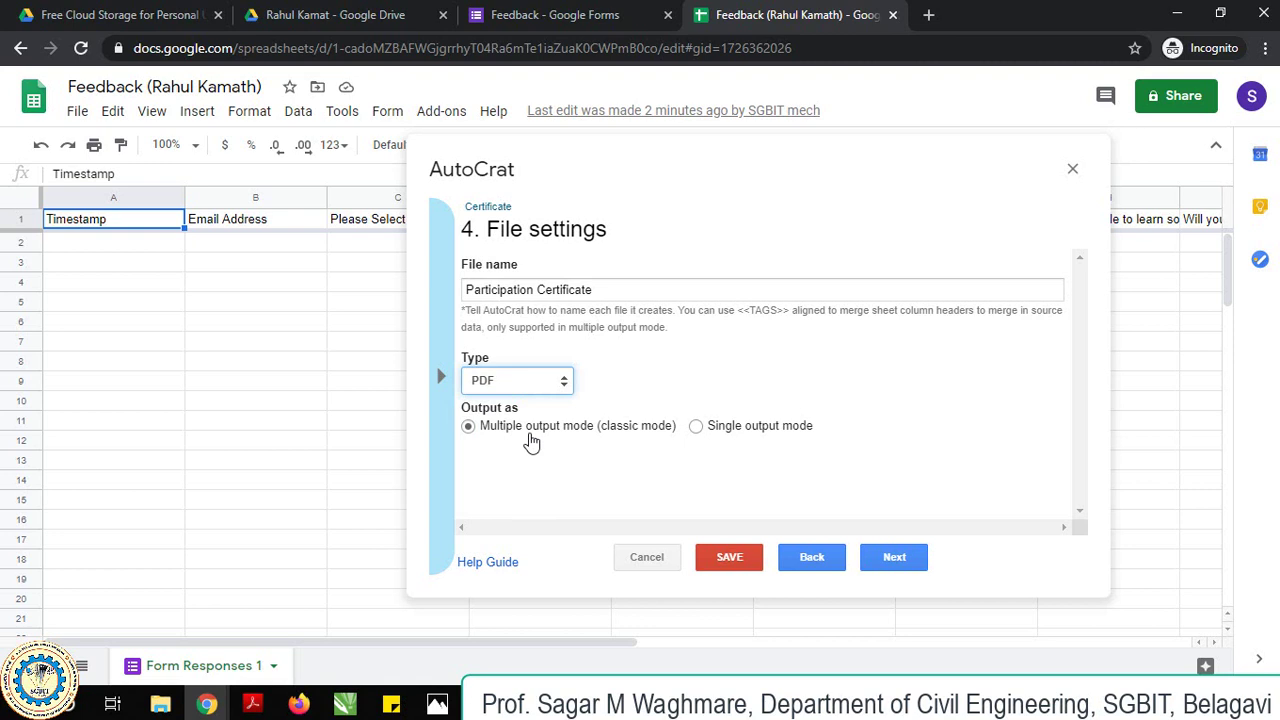
Add Email Address as the dynamic folder reference column.
{"action": "left_click", "coordinate": [893, 555]}
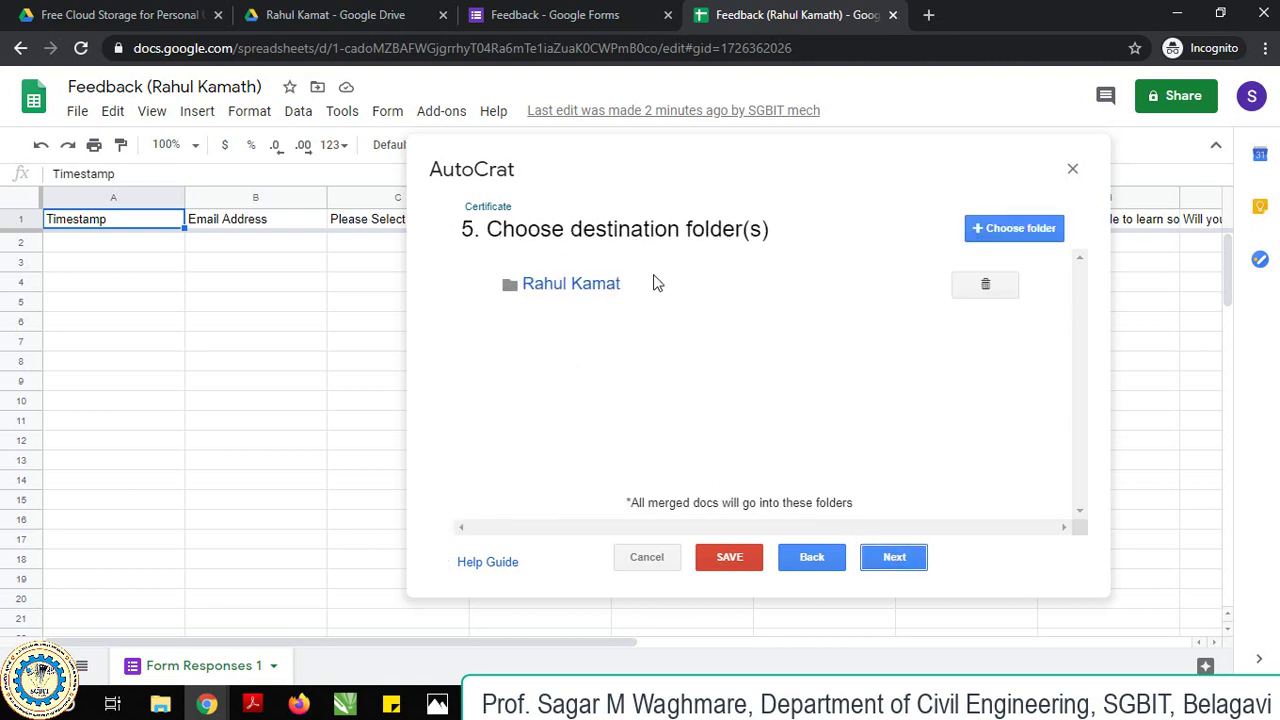
{"action": "left_click", "coordinate": [886, 560]}
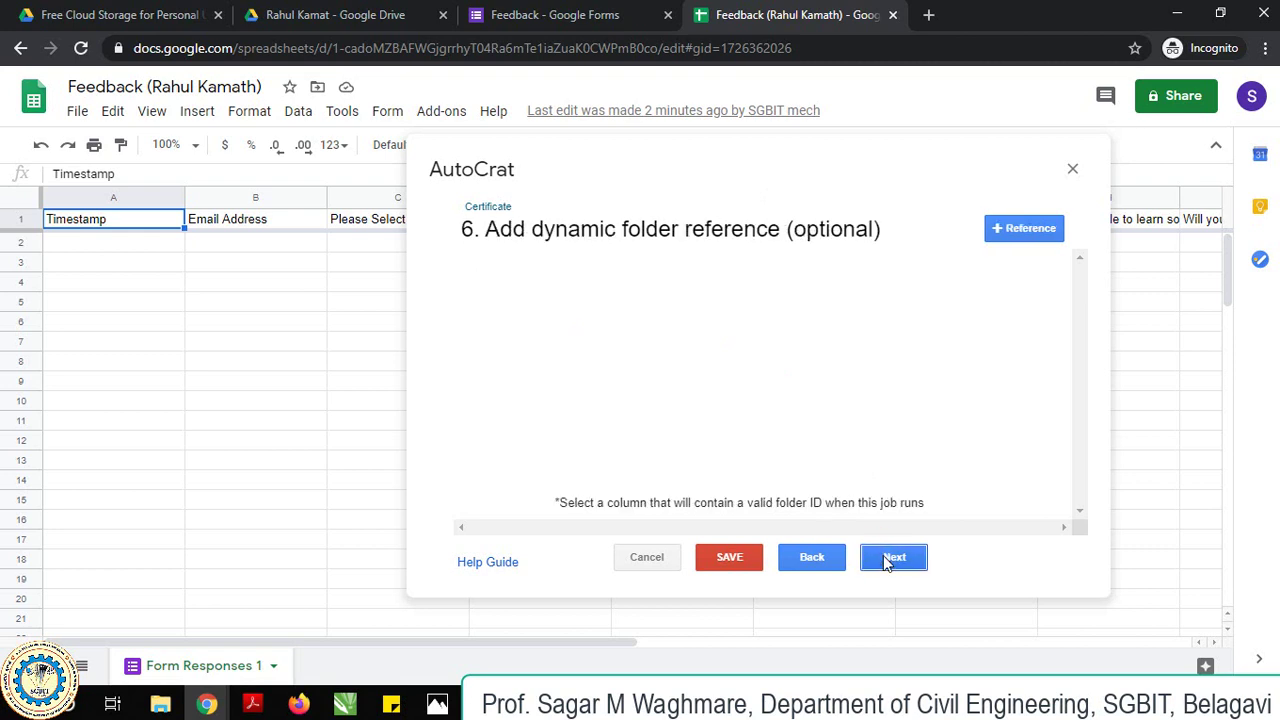
{"action": "left_click", "coordinate": [1038, 240]}
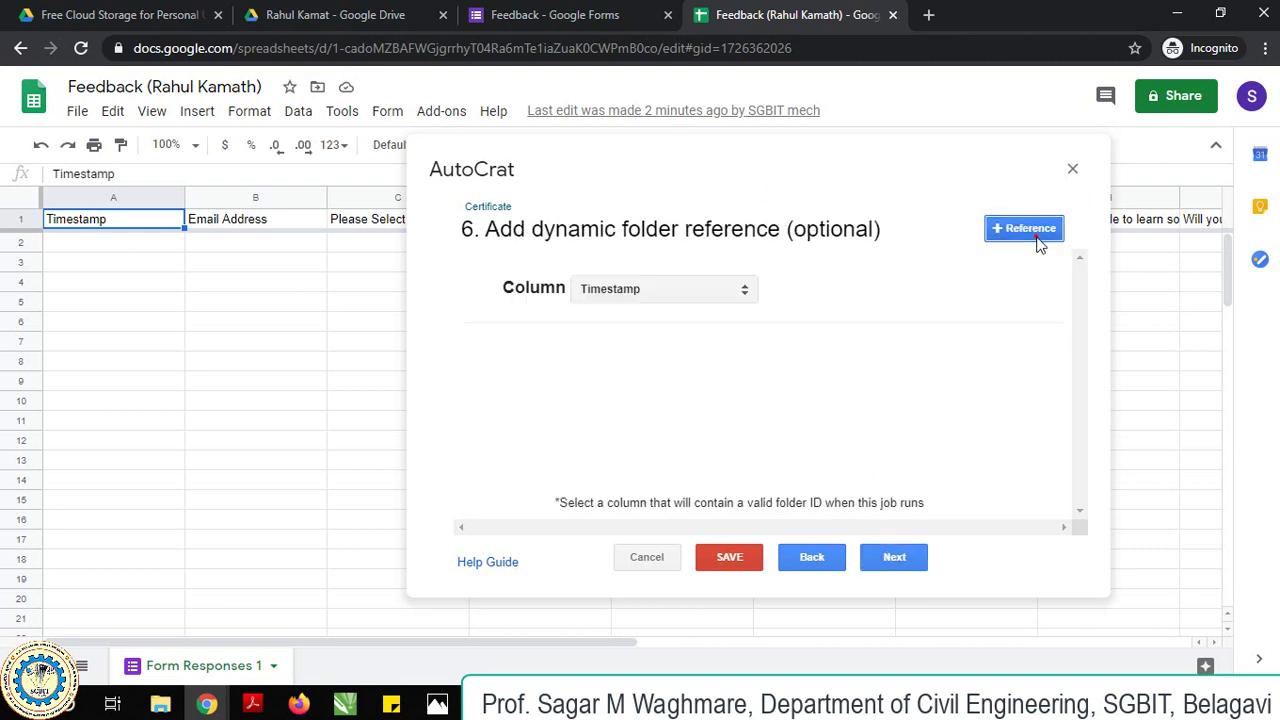
{"action": "left_click", "coordinate": [709, 294]}
{"action": "left_click", "coordinate": [687, 323]}
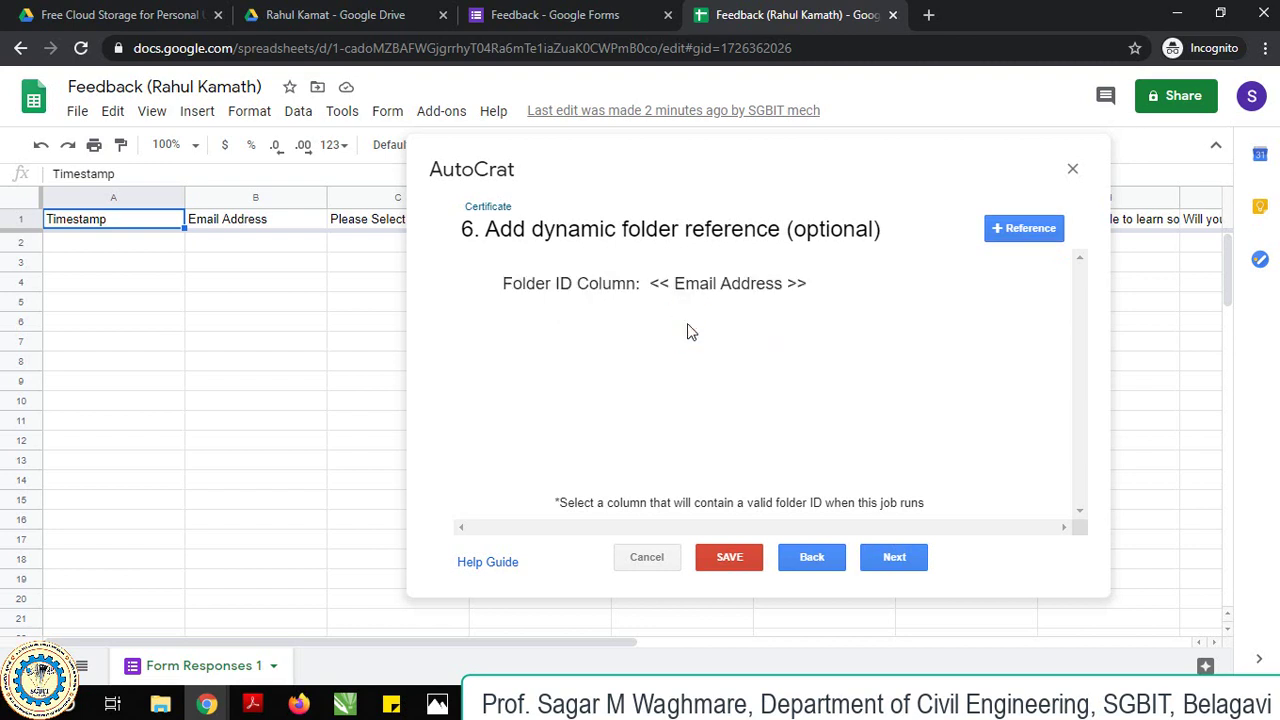
Add a merge condition requiring Email Address to be NOT NULL.
{"action": "left_click", "coordinate": [872, 552]}
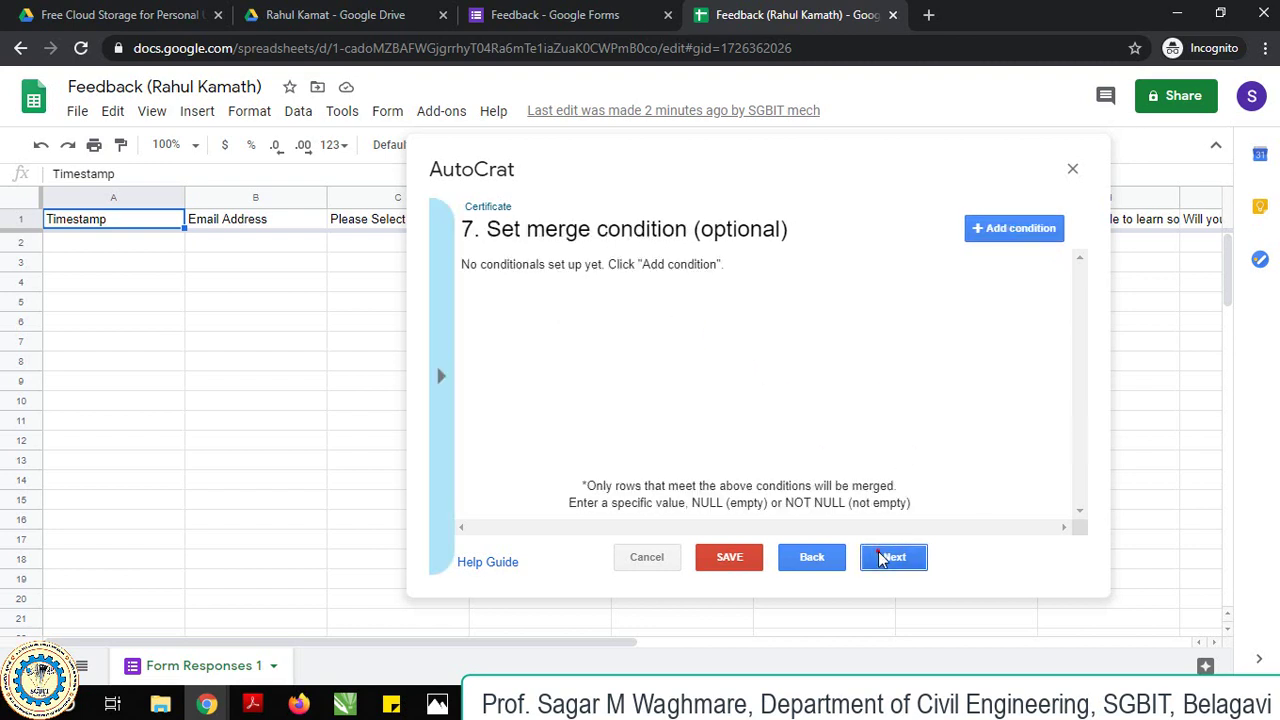
{"action": "left_click", "coordinate": [1012, 230]}
{"action": "left_click", "coordinate": [663, 309]}
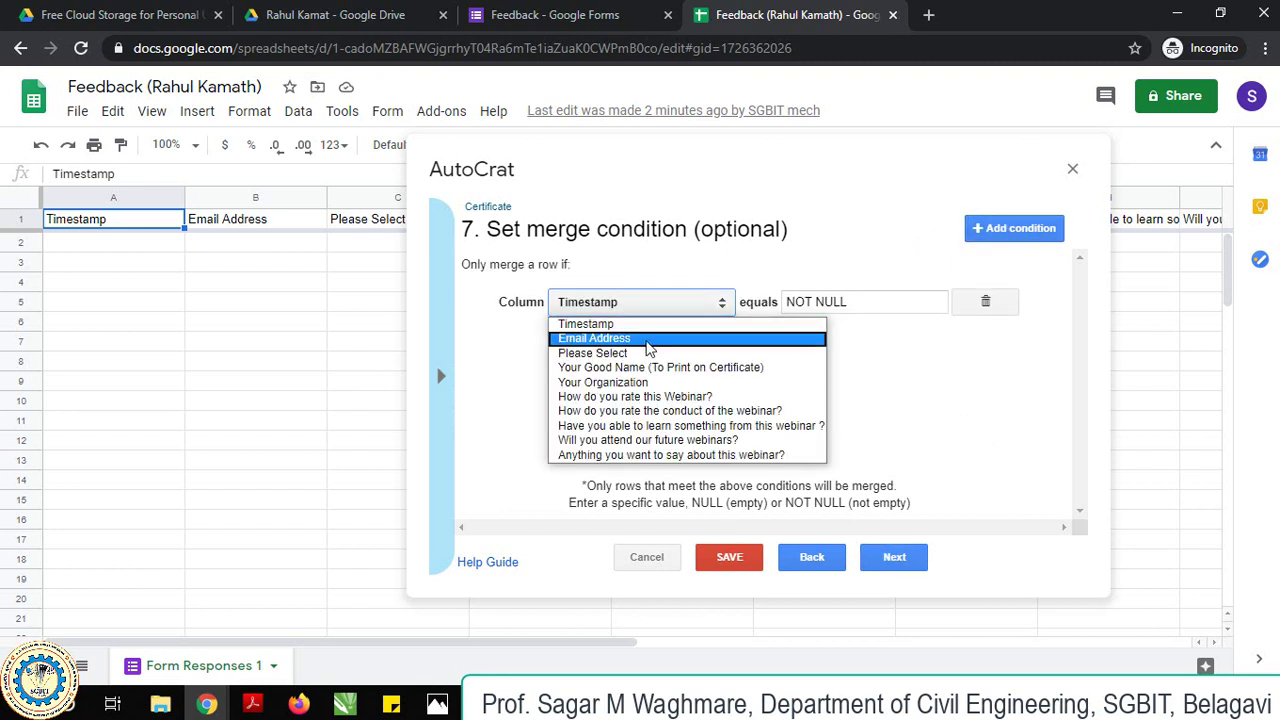
{"action": "left_click", "coordinate": [648, 340]}
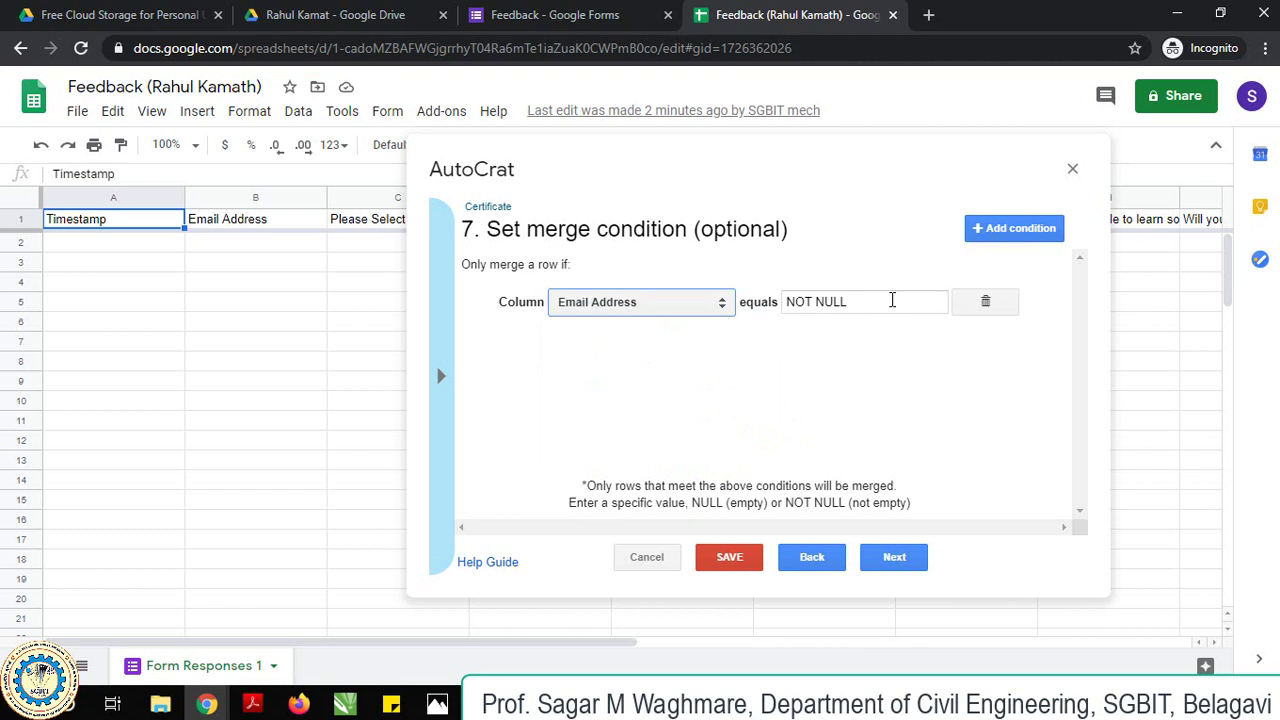
Set Share doc to Yes, then copy the Email Address header from B1 for the recipient.
{"action": "left_click", "coordinate": [887, 558]}
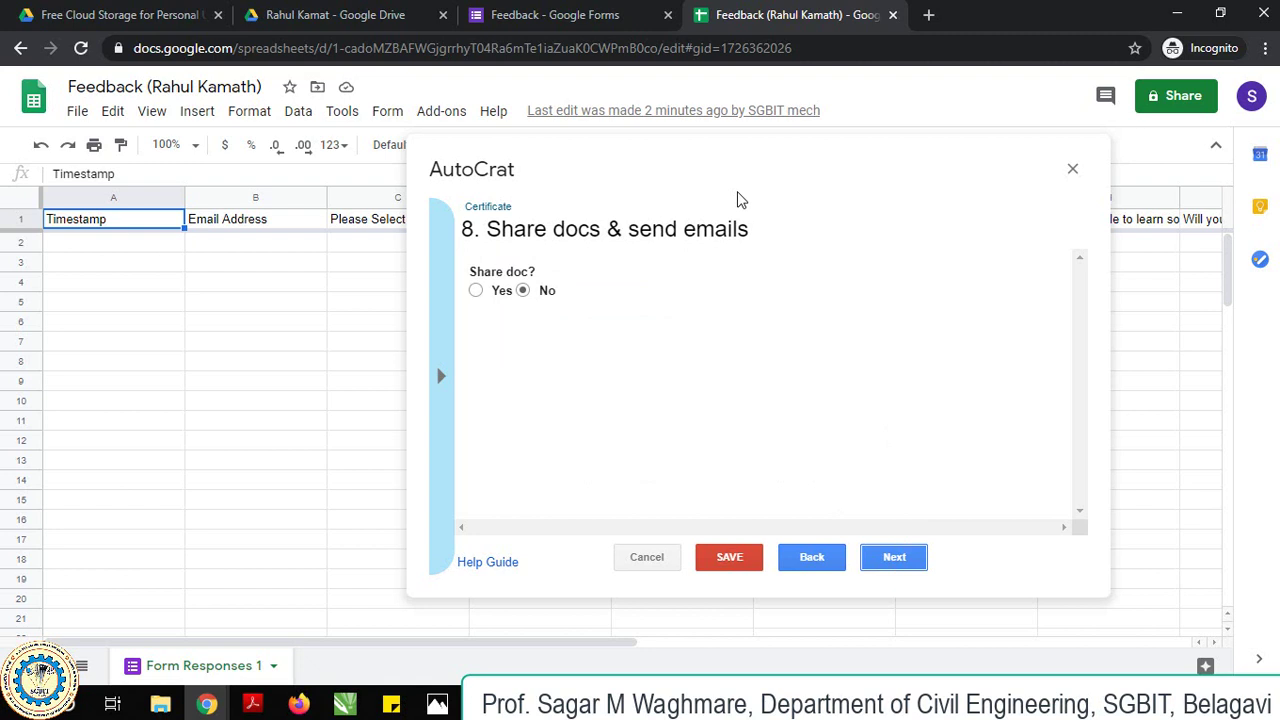
{"action": "left_click", "coordinate": [476, 290]}
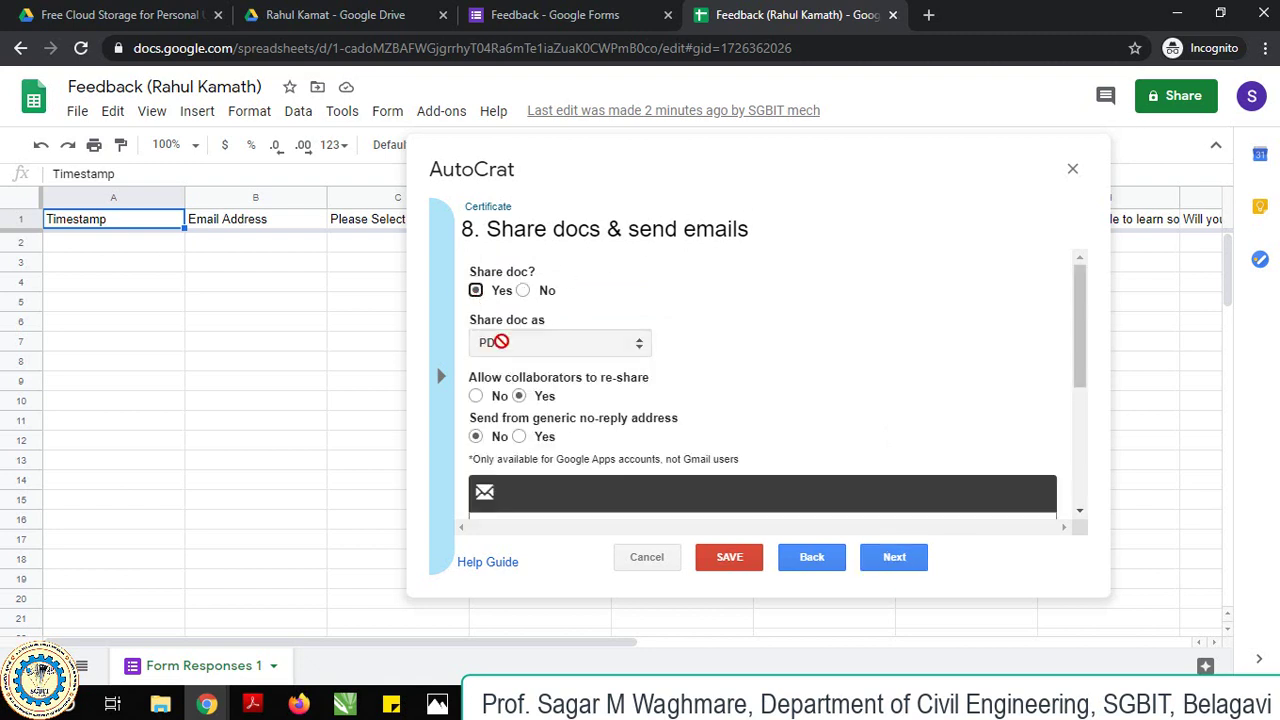
{"action": "scroll", "coordinate": [622, 332], "scroll_direction": "down", "scroll_amount": 3}
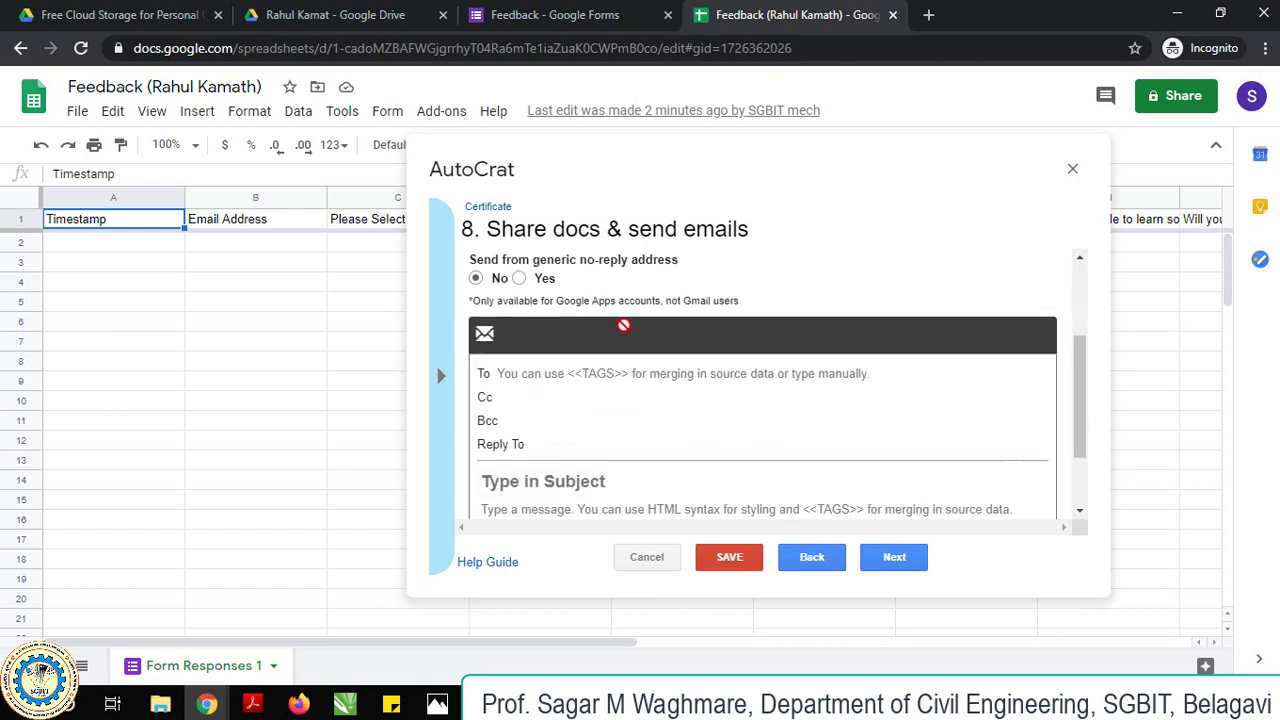
{"action": "left_click", "coordinate": [549, 345]}
{"action": "left_click", "coordinate": [281, 230]}
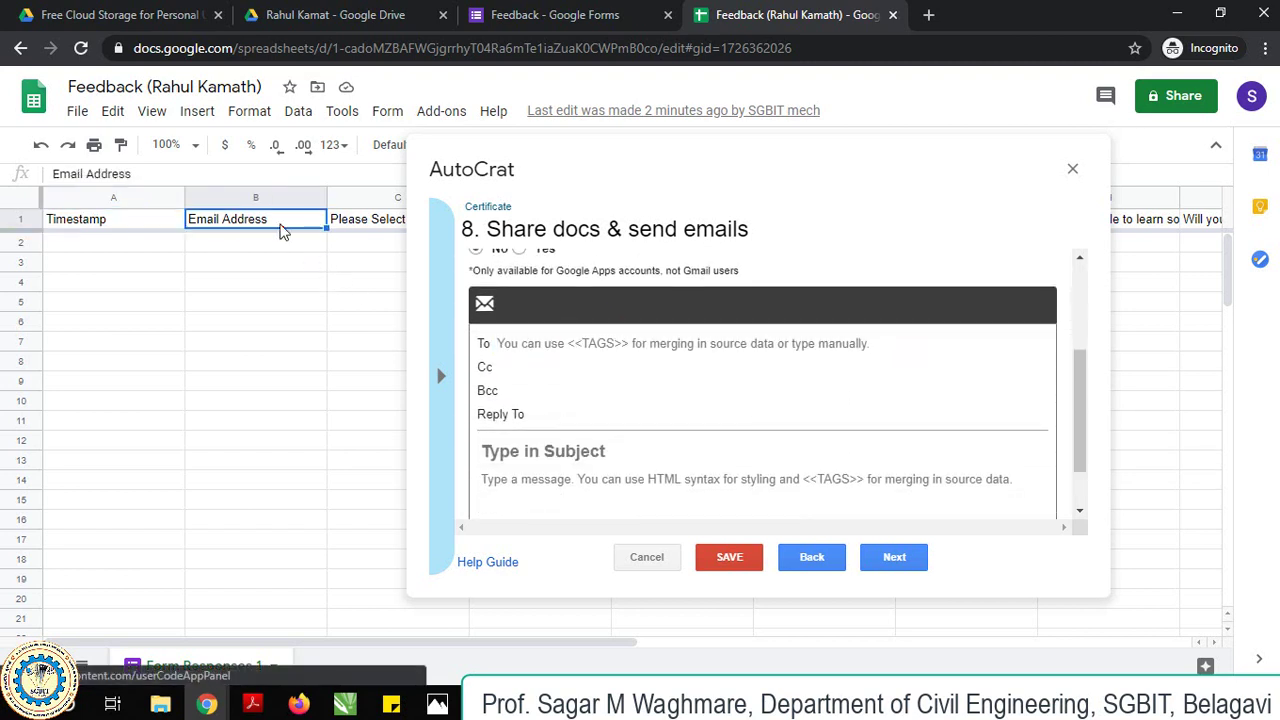
{"action": "double_click", "coordinate": [281, 228]}
{"action": "key", "text": "ctrl+c"}
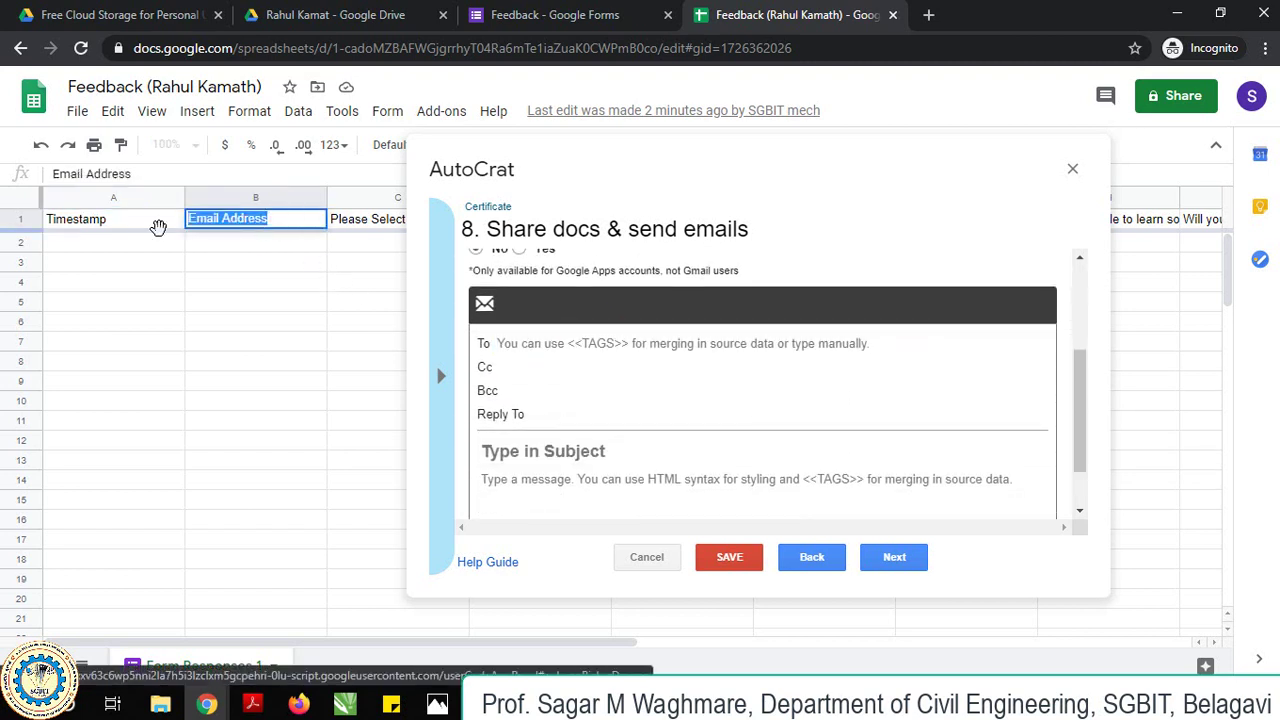
Address the email to <<Email Address>> with subject 'Participation Certificate'.
{"action": "left_click", "coordinate": [546, 337]}
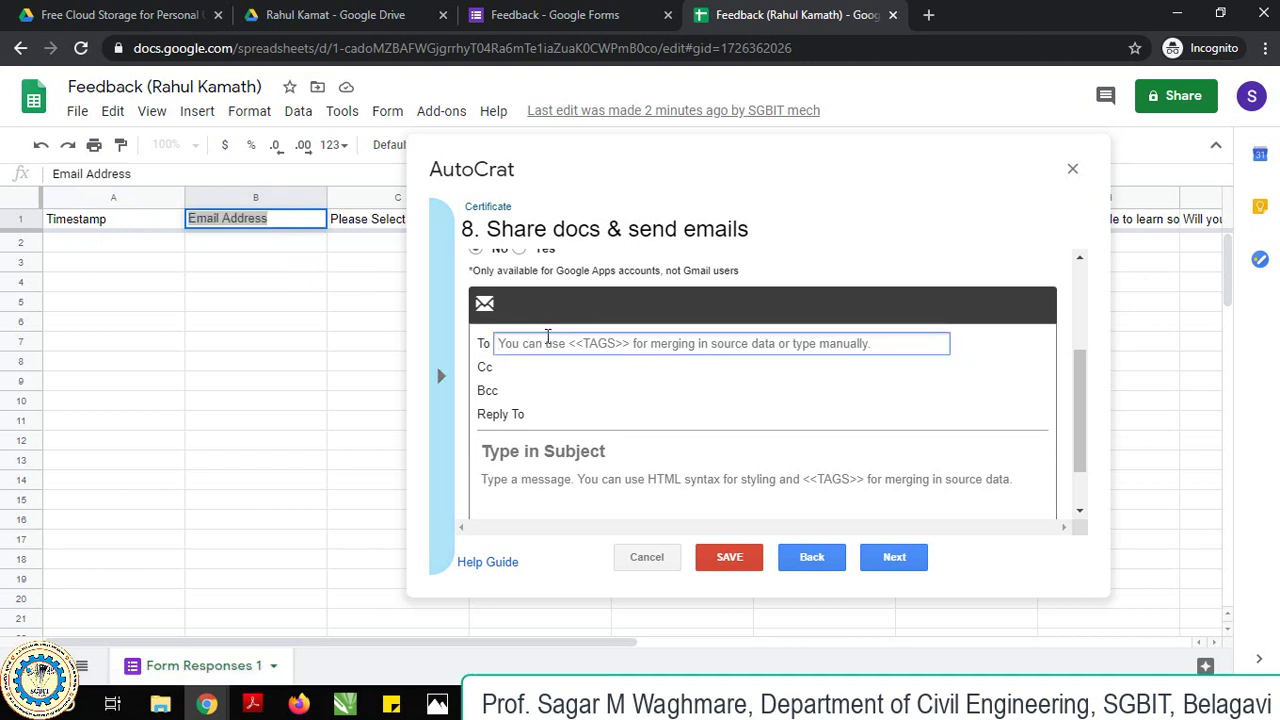
{"action": "type", "text": "<<"}
{"action": "key", "text": "ctrl+v"}
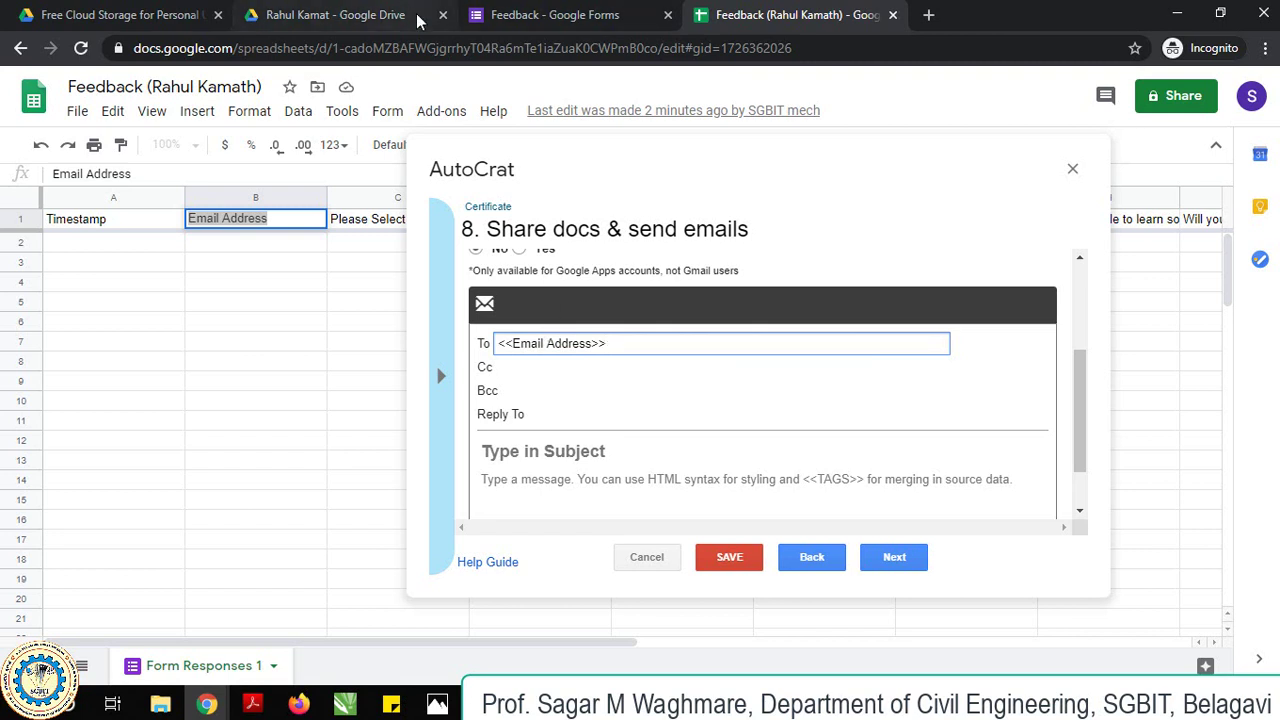
{"action": "left_click", "coordinate": [539, 450]}
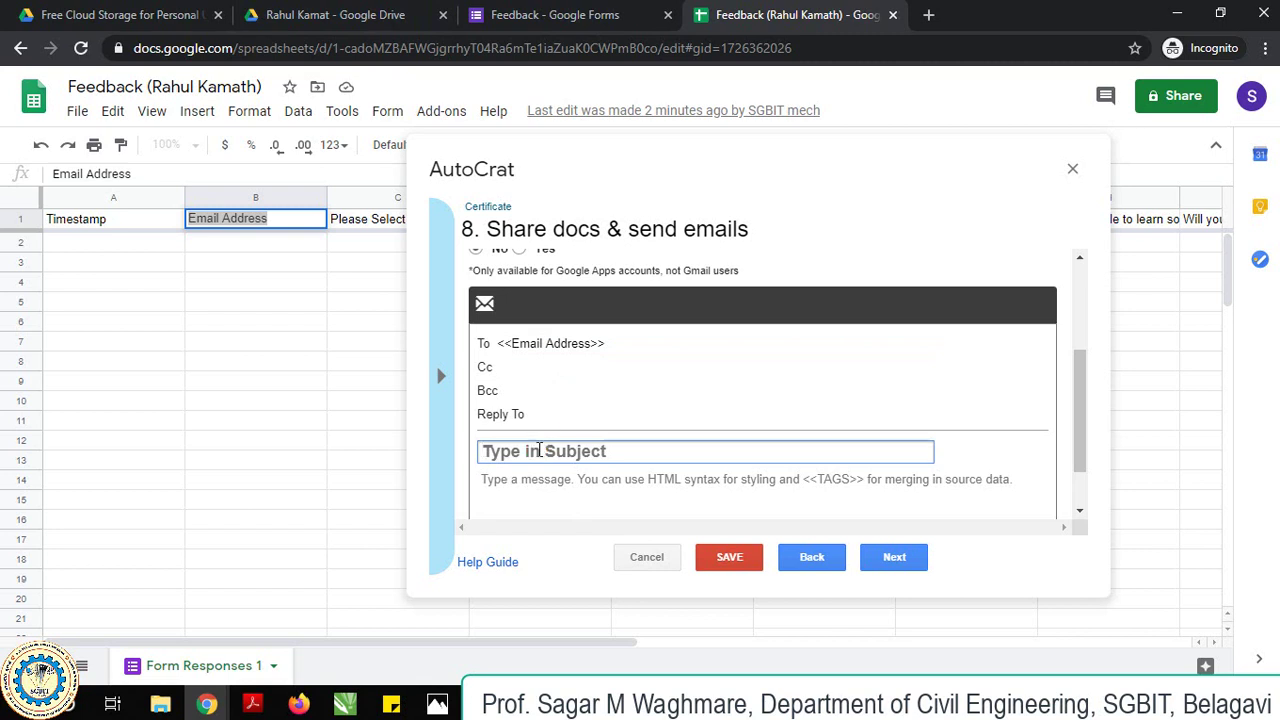
{"action": "type", "text": "Partici"}
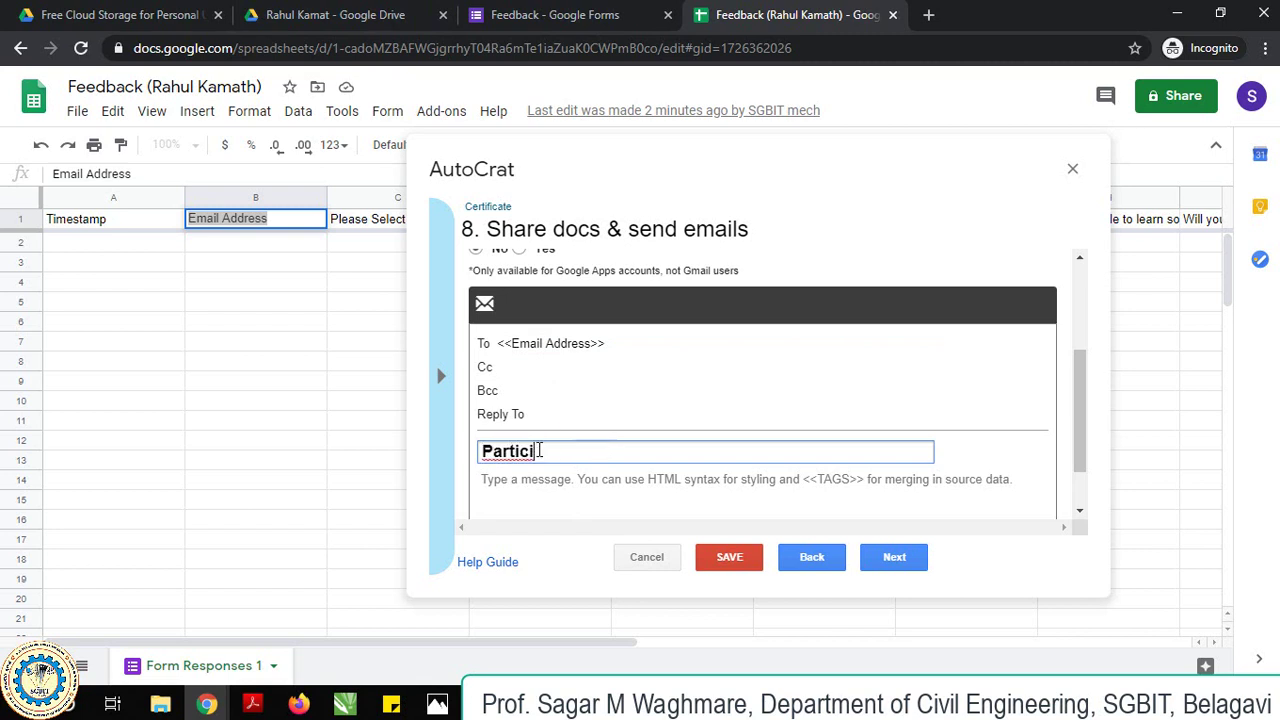
{"action": "type", "text": "pation Certificate"}
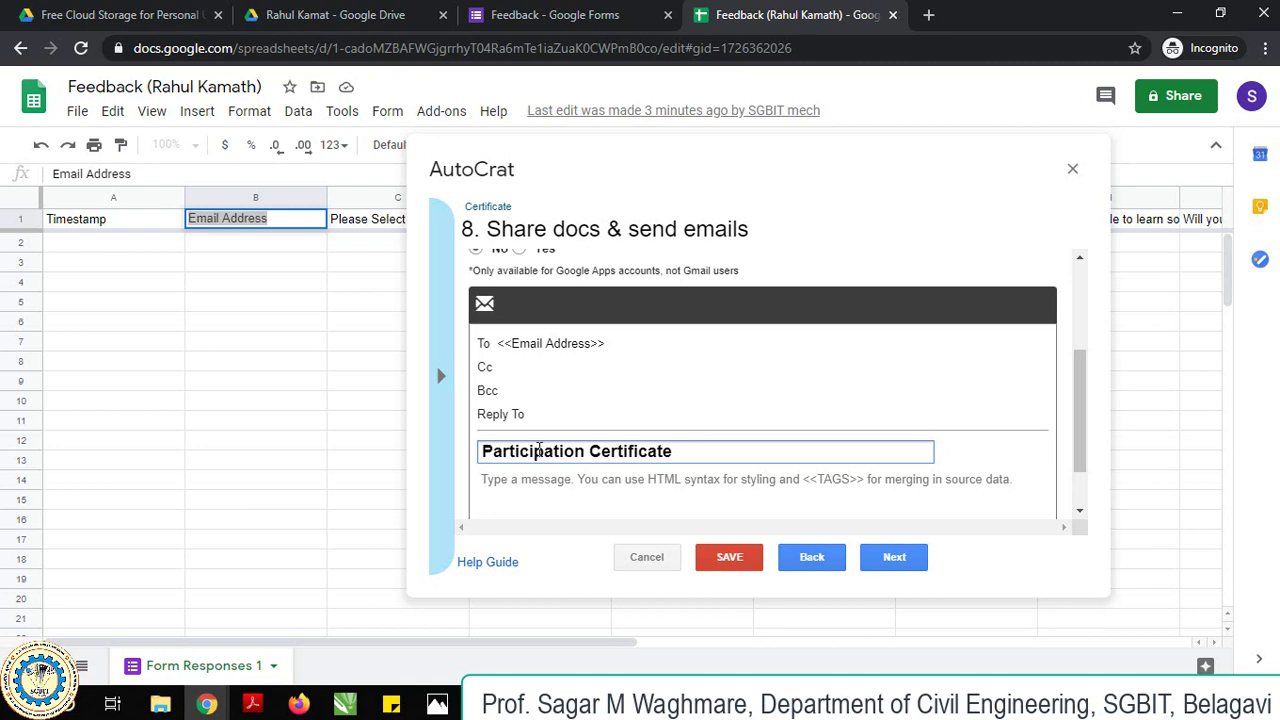
Move to the message body field, then switch to the Google Drive tab.
{"action": "left_click", "coordinate": [543, 480]}
{"action": "scroll", "coordinate": [603, 380], "scroll_direction": "down", "scroll_amount": 1}
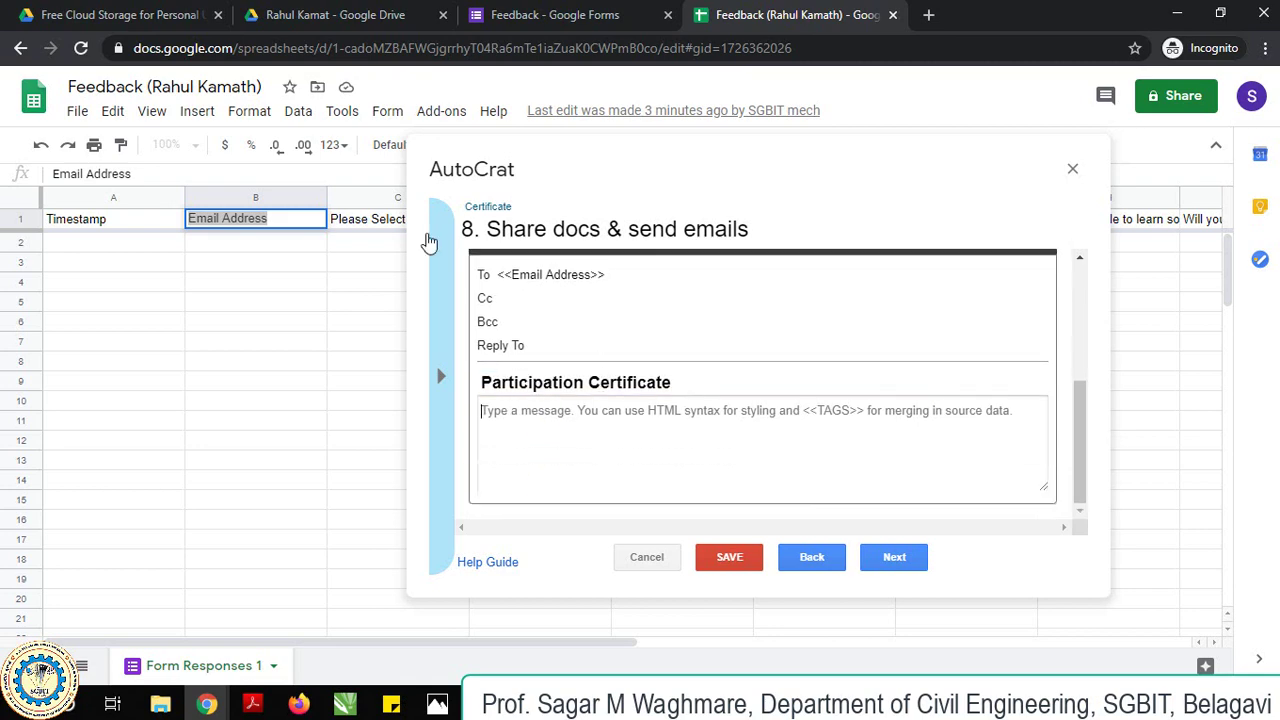
{"action": "left_click", "coordinate": [330, 14]}
Open Gmail from the apps launcher and select the latest sent certificate email's body text.
{"action": "left_click", "coordinate": [1207, 95]}
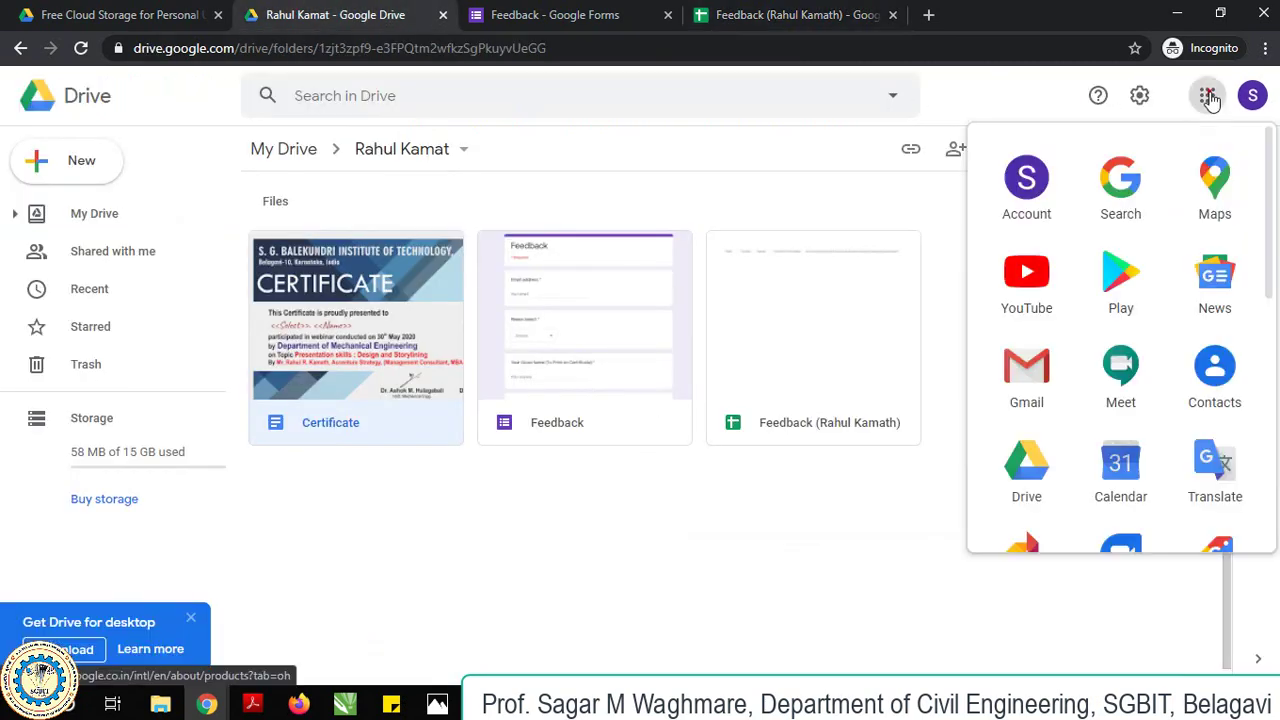
{"action": "left_click", "coordinate": [1030, 369]}
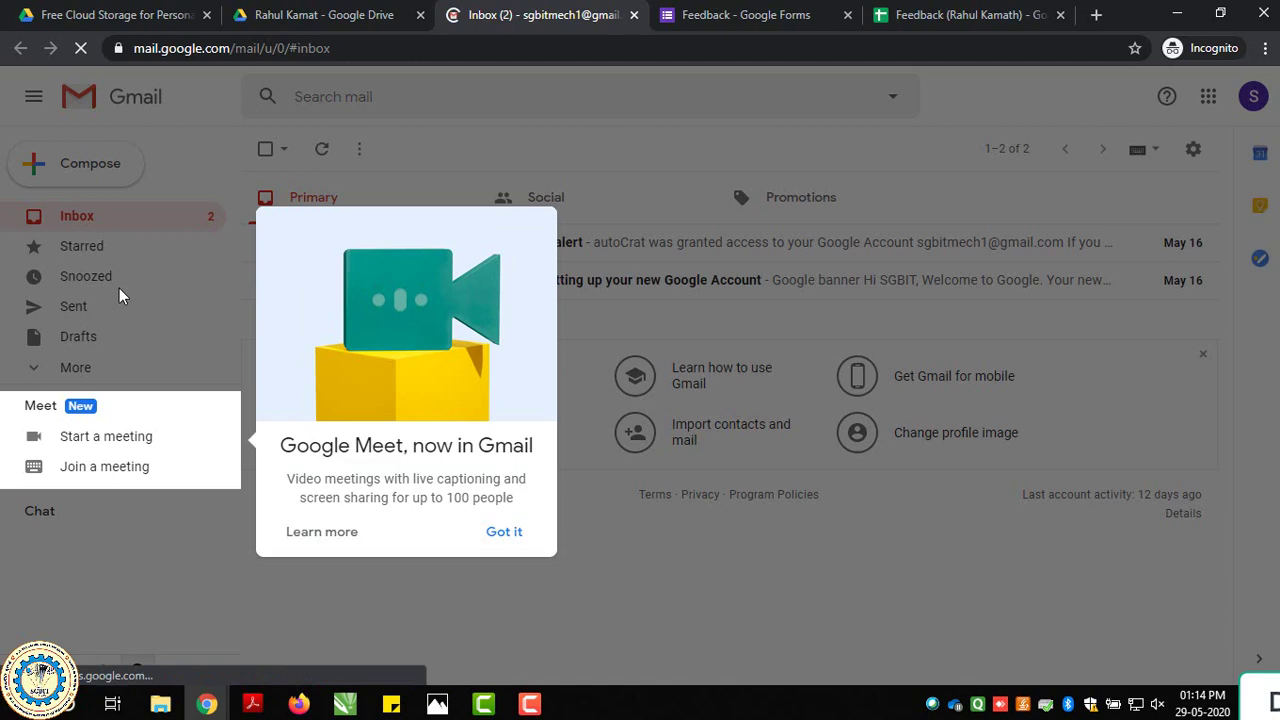
{"action": "left_click", "coordinate": [117, 286]}
{"action": "left_click", "coordinate": [72, 307]}
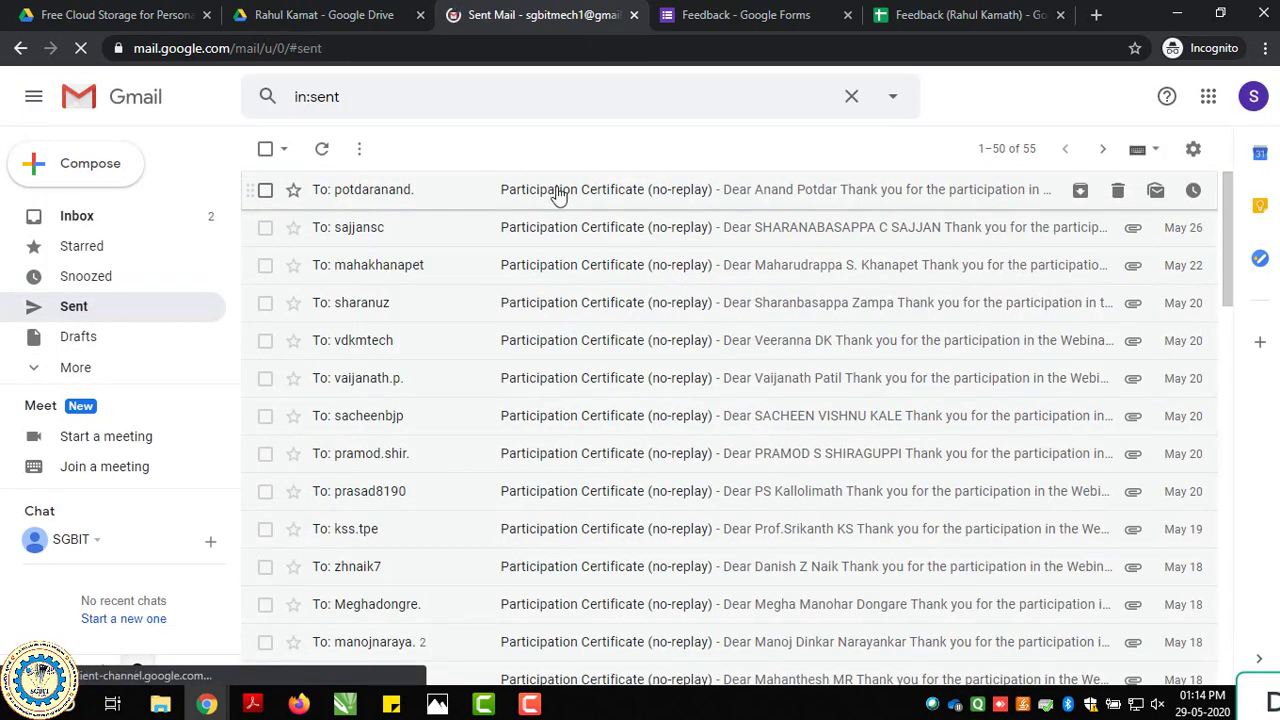
{"action": "left_click", "coordinate": [565, 189]}
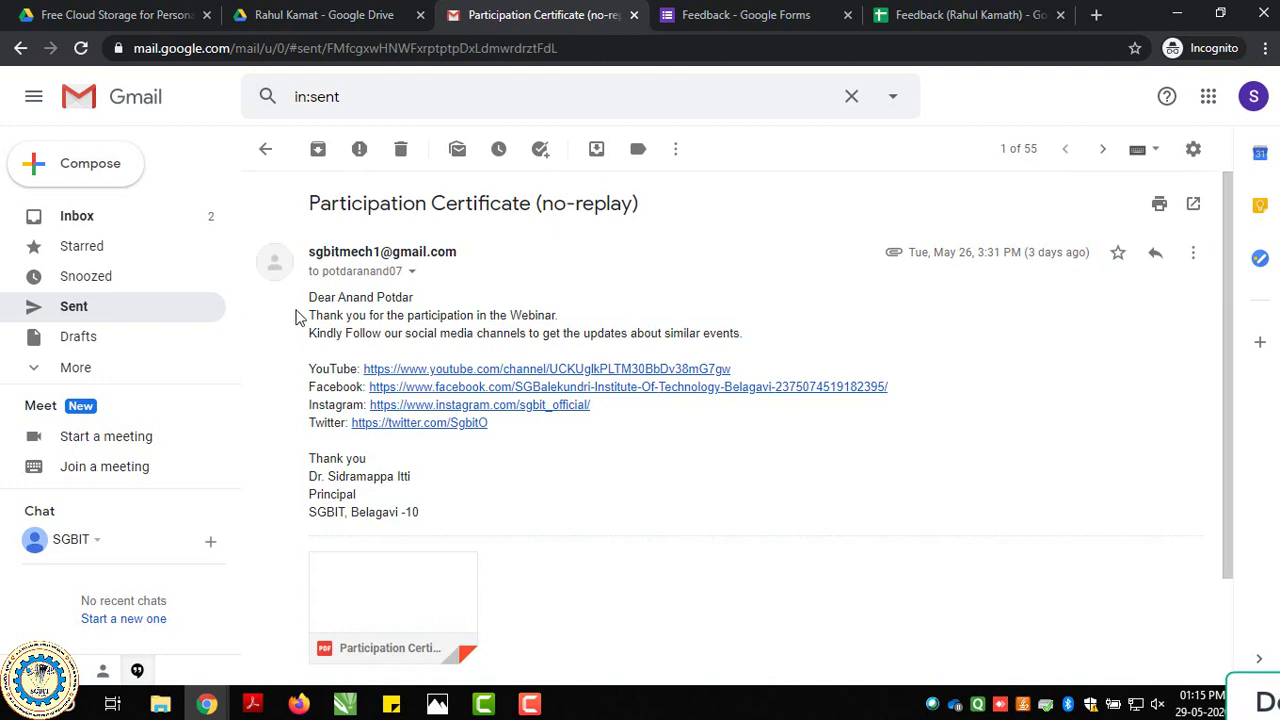
{"action": "left_click_drag", "start_coordinate": [309, 297], "coordinate": [430, 513]}
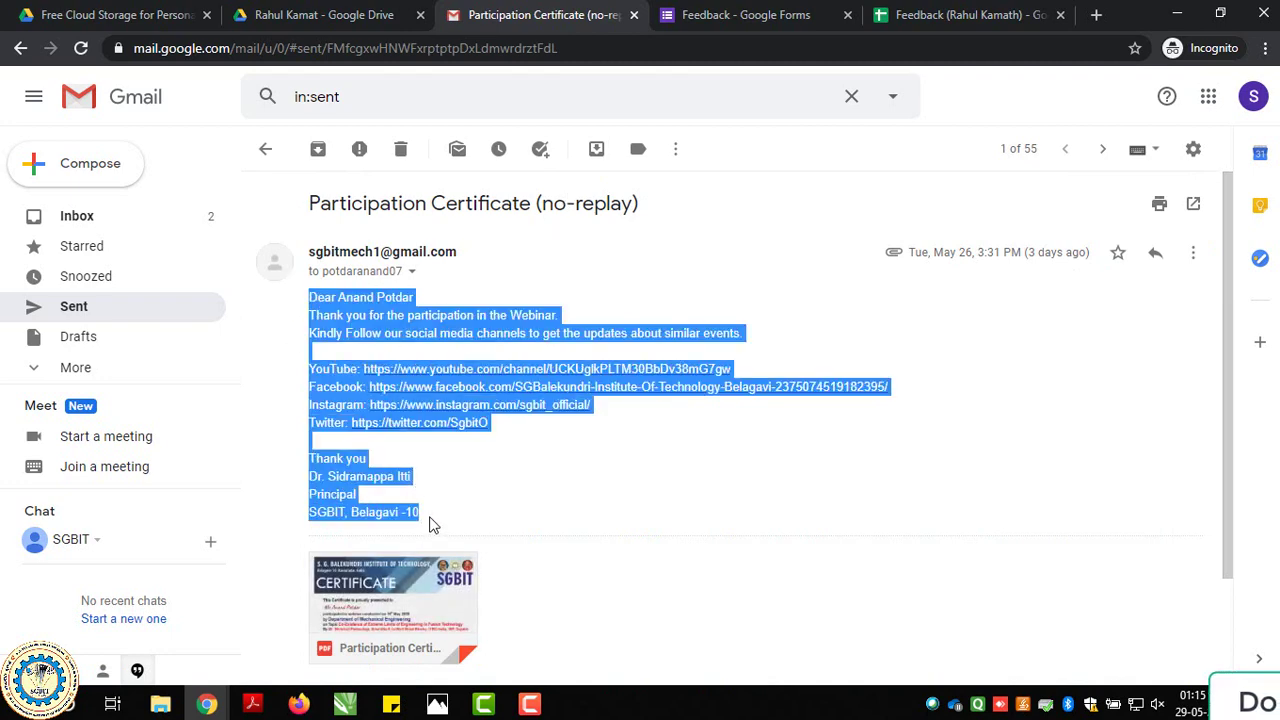
Paste the certificate message into AutoCrat's body and replace the name after Dear with <<.
{"action": "left_click", "coordinate": [960, 14]}
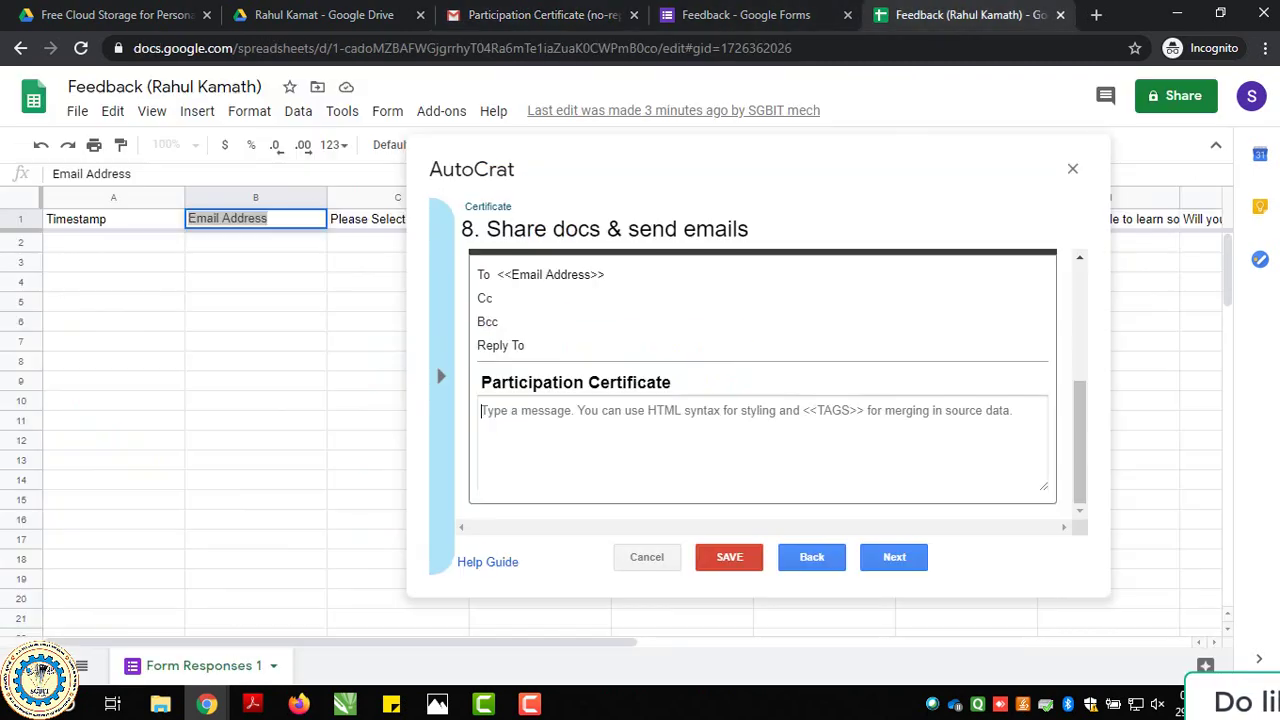
{"action": "left_click", "coordinate": [536, 434]}
{"action": "key", "text": "ctrl+v"}
{"action": "scroll", "coordinate": [585, 444], "scroll_direction": "up", "scroll_amount": 5}
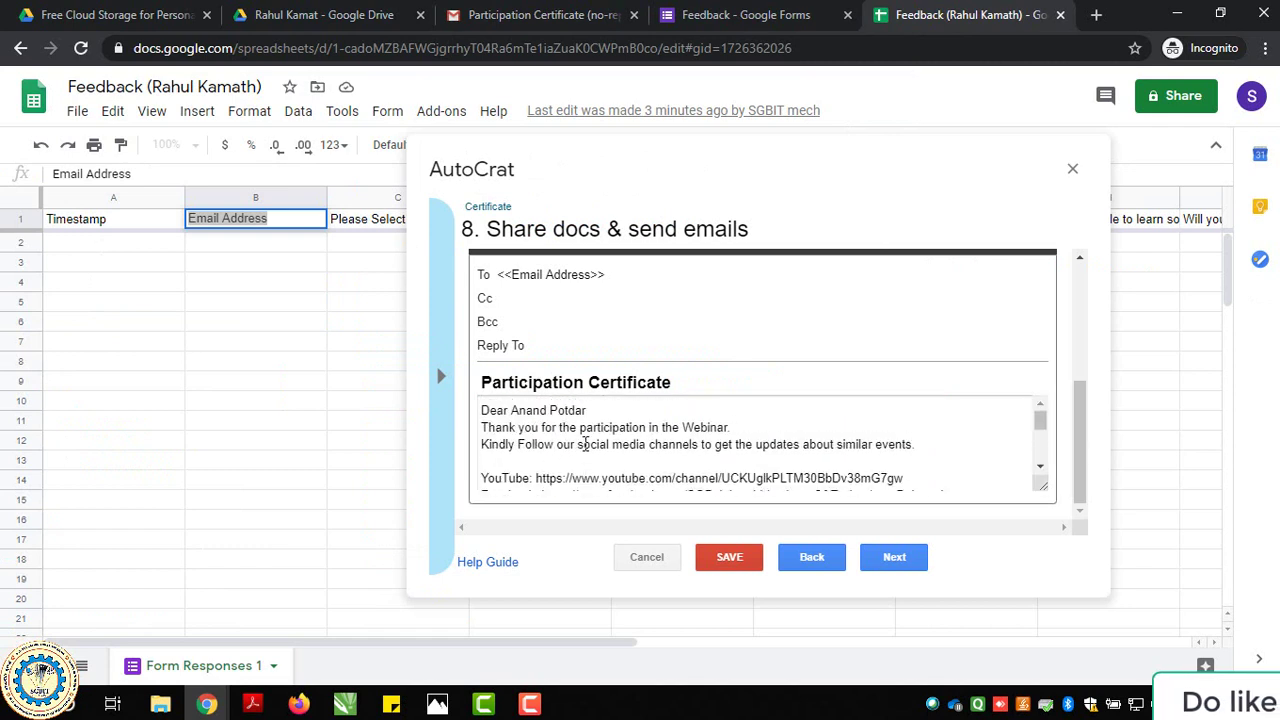
{"action": "left_click_drag", "start_coordinate": [512, 416], "coordinate": [590, 410]}
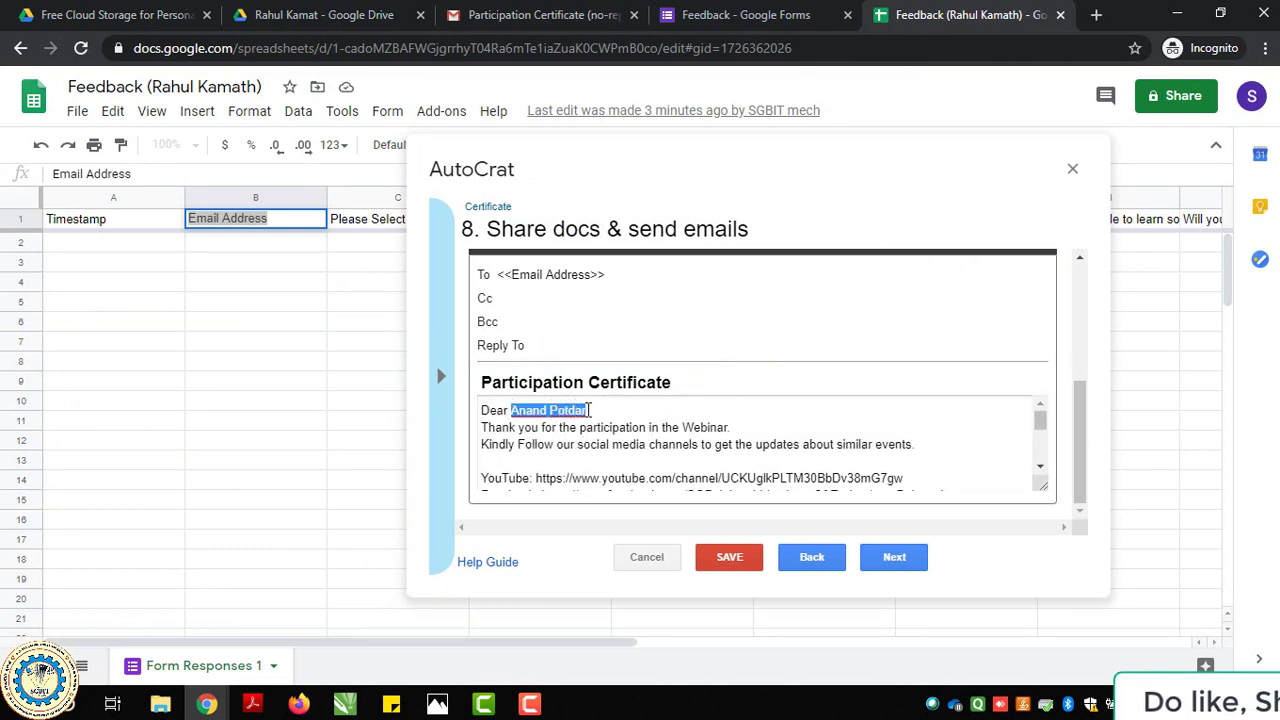
{"action": "type", "text": "<<"}
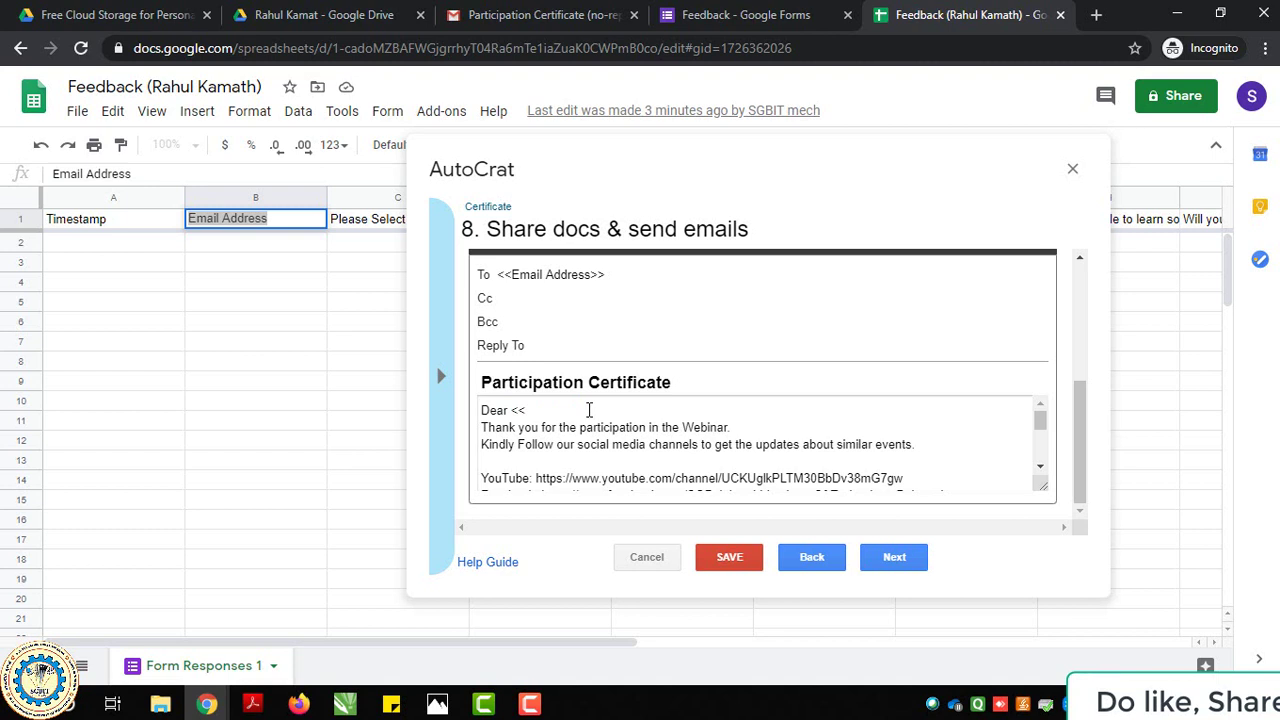
{"action": "left_click", "coordinate": [645, 160]}
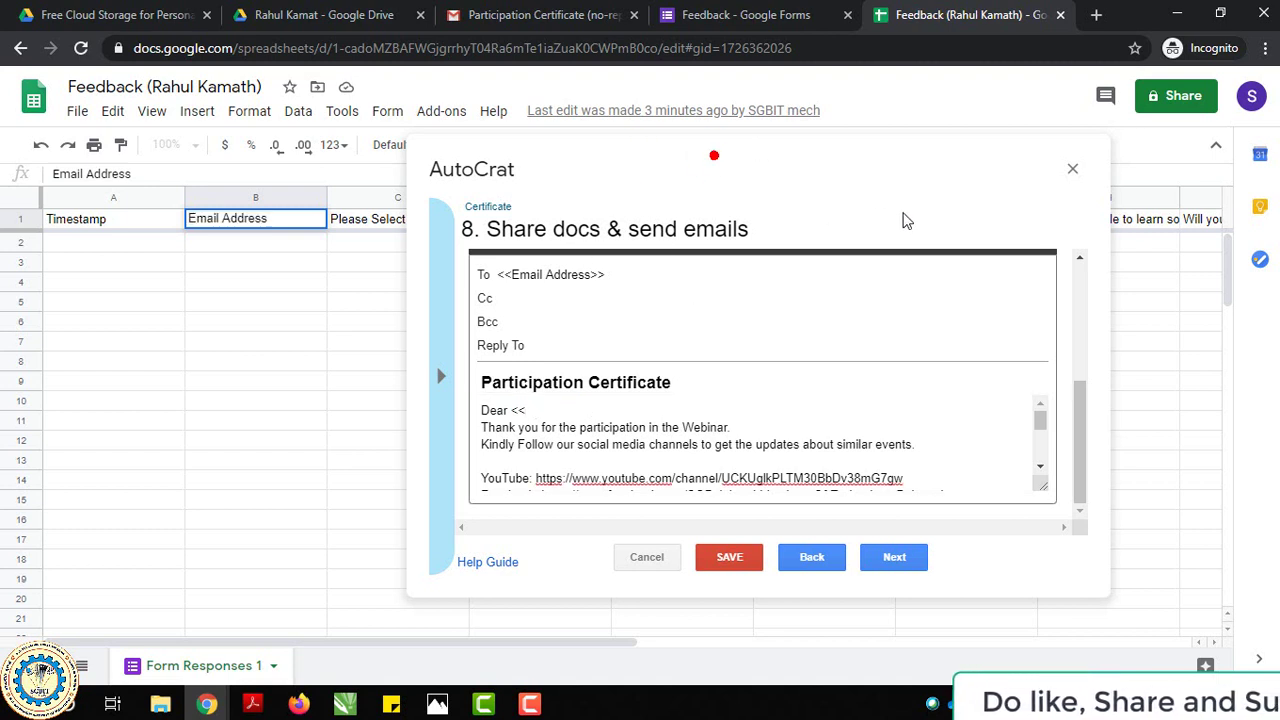
Copy the D1 header and complete the greeting as <<Your Good Name (To Print on Certificate)>>.
{"action": "left_click_drag", "start_coordinate": [720, 183], "coordinate": [1005, 272]}
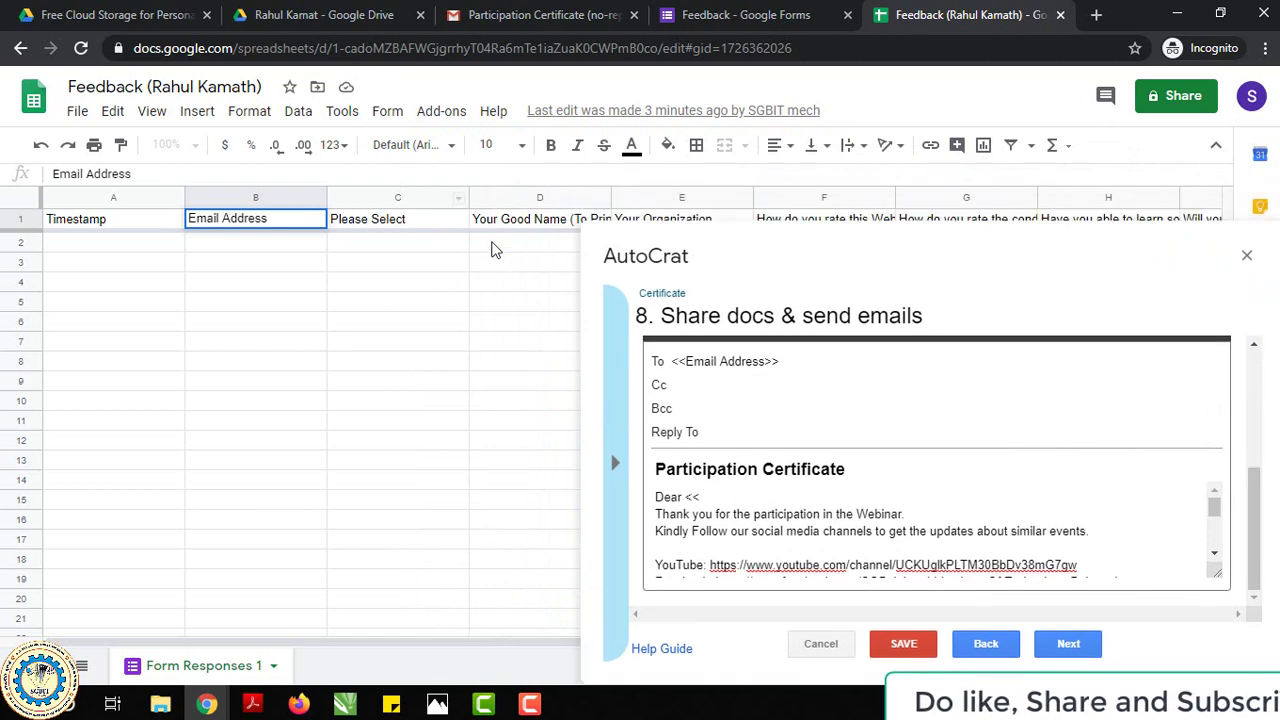
{"action": "left_click", "coordinate": [500, 220]}
{"action": "triple_click", "coordinate": [502, 220]}
{"action": "key", "text": "ctrl+c"}
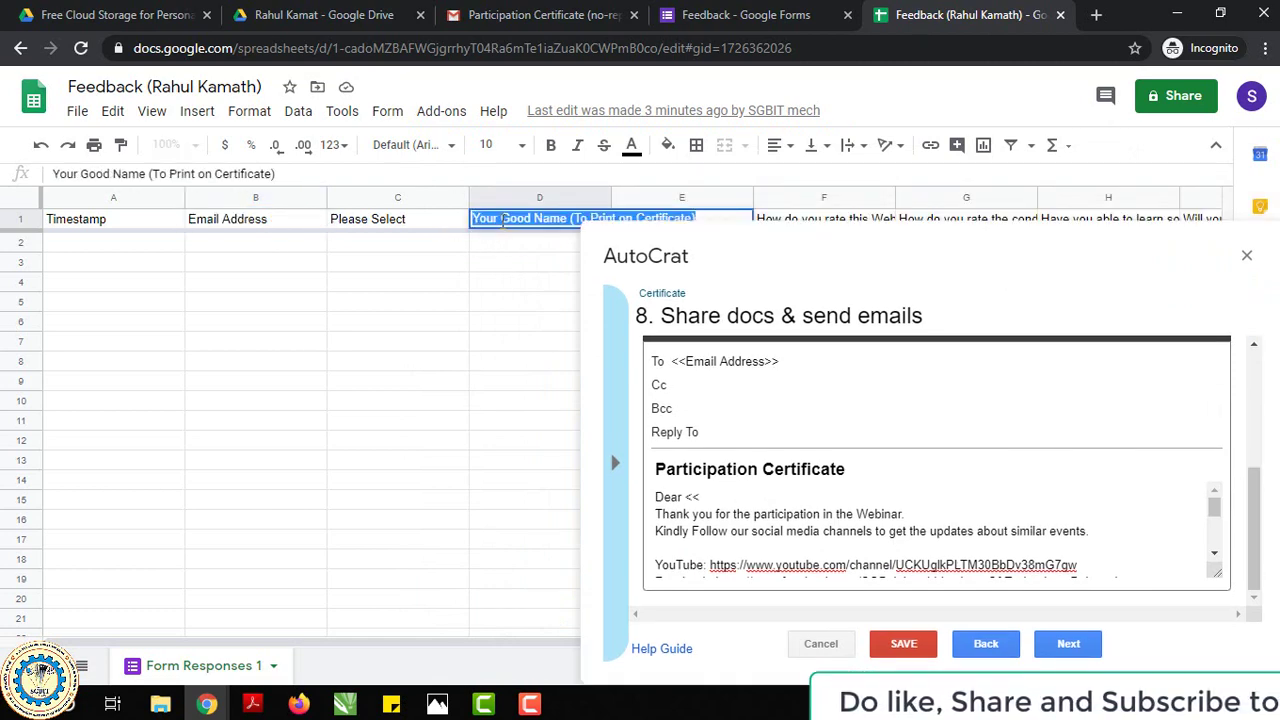
{"action": "left_click_drag", "start_coordinate": [780, 254], "coordinate": [463, 188]}
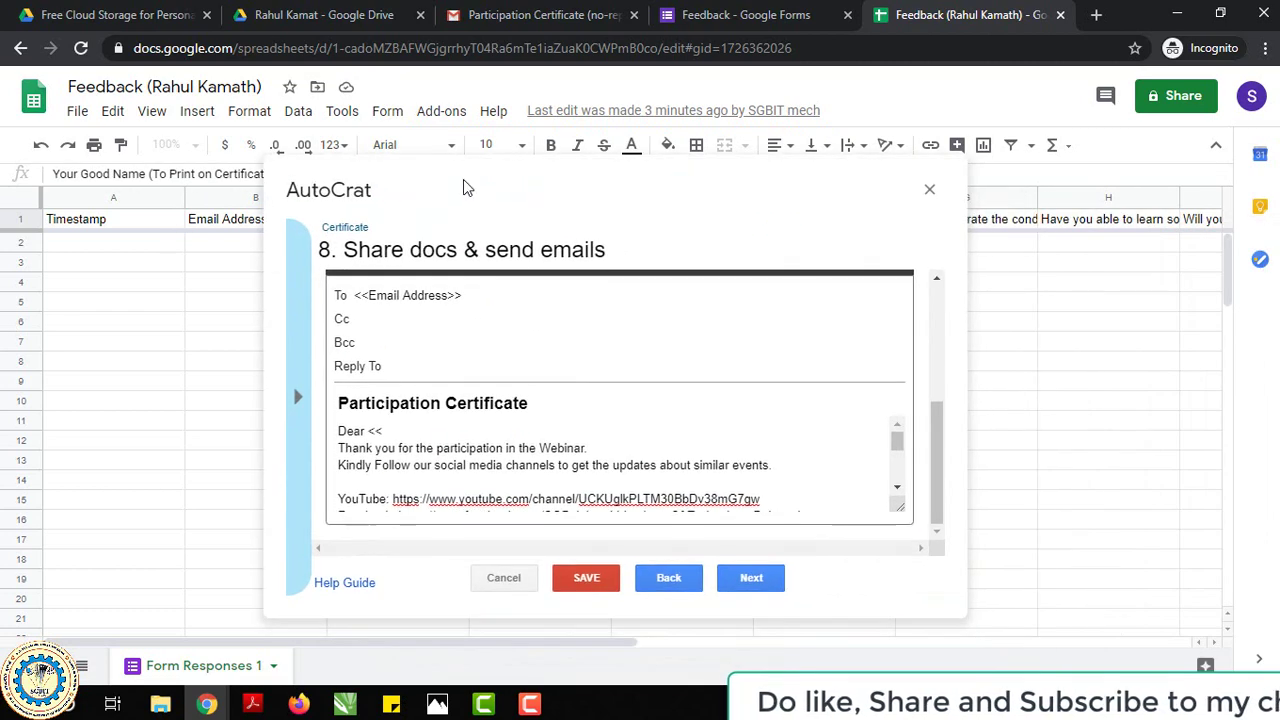
{"action": "left_click", "coordinate": [453, 428]}
{"action": "key", "text": "ctrl+v"}
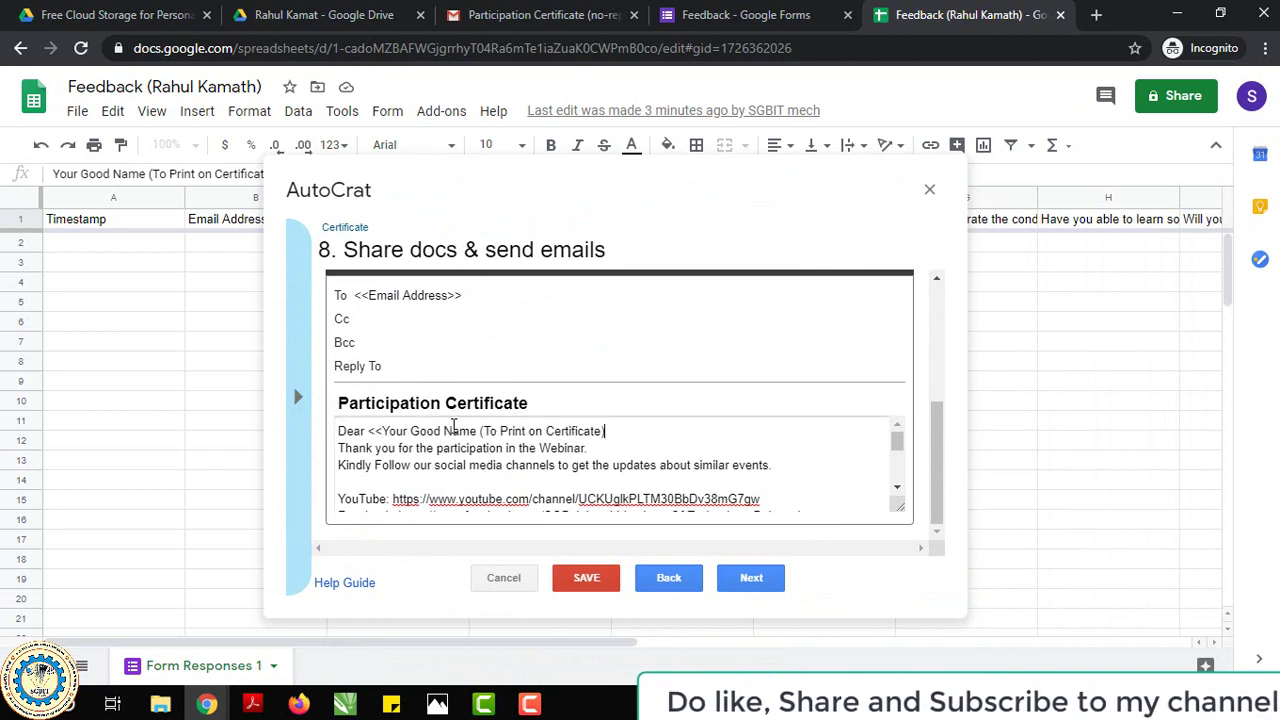
{"action": "type", "text": ">>"}
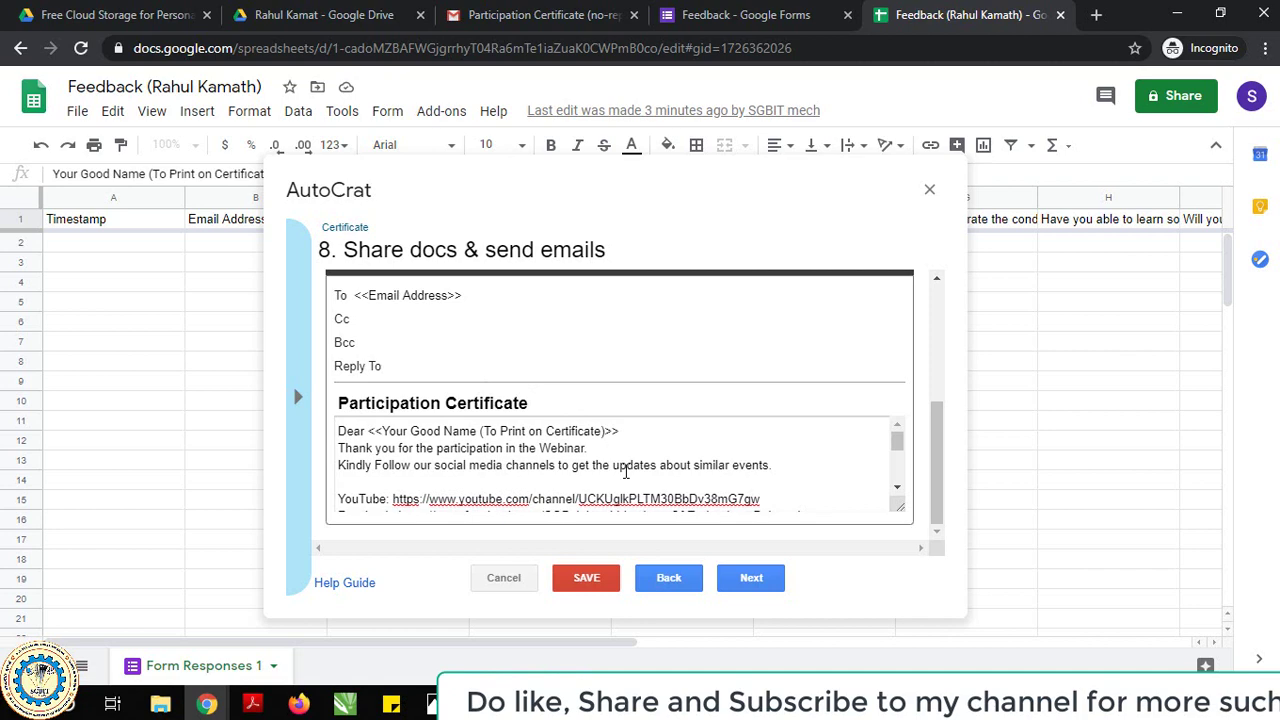
{"action": "scroll", "coordinate": [577, 449], "scroll_direction": "down", "scroll_amount": 3}
Enable the Certificate job's run-on-form-submit trigger, save it, run it and close AutoCrat.
{"action": "left_click", "coordinate": [748, 579]}
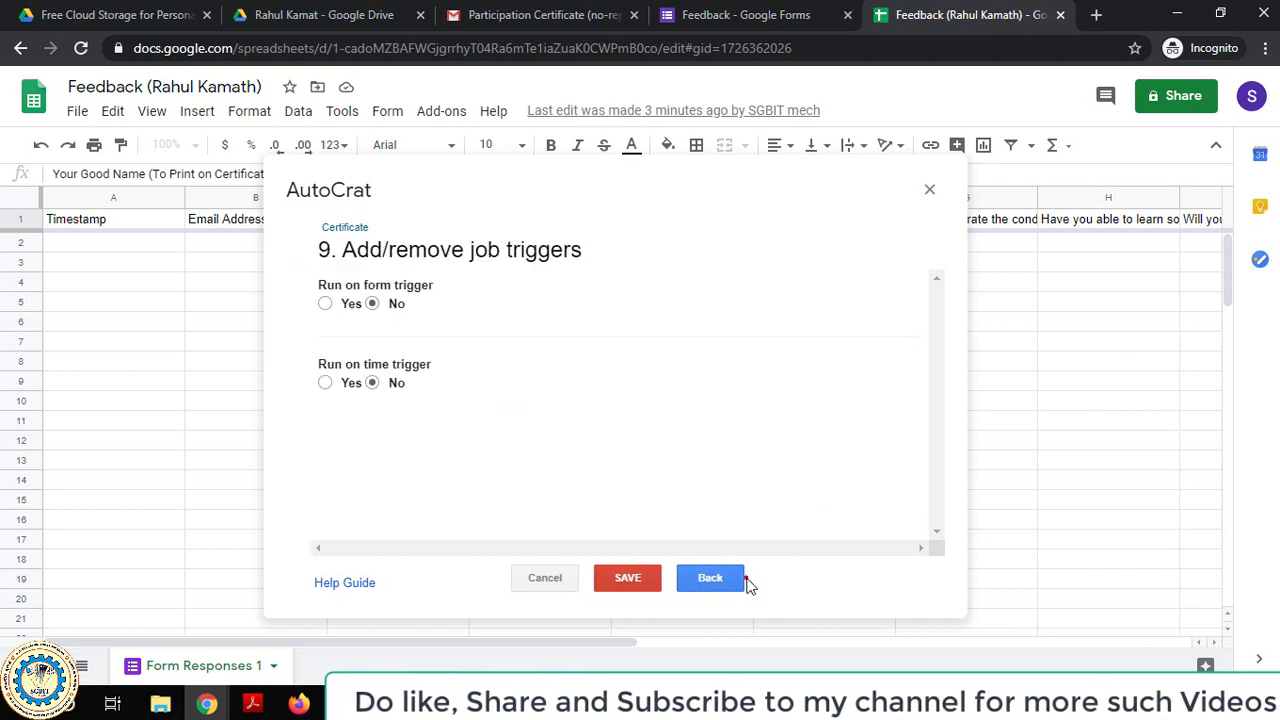
{"action": "left_click", "coordinate": [325, 303]}
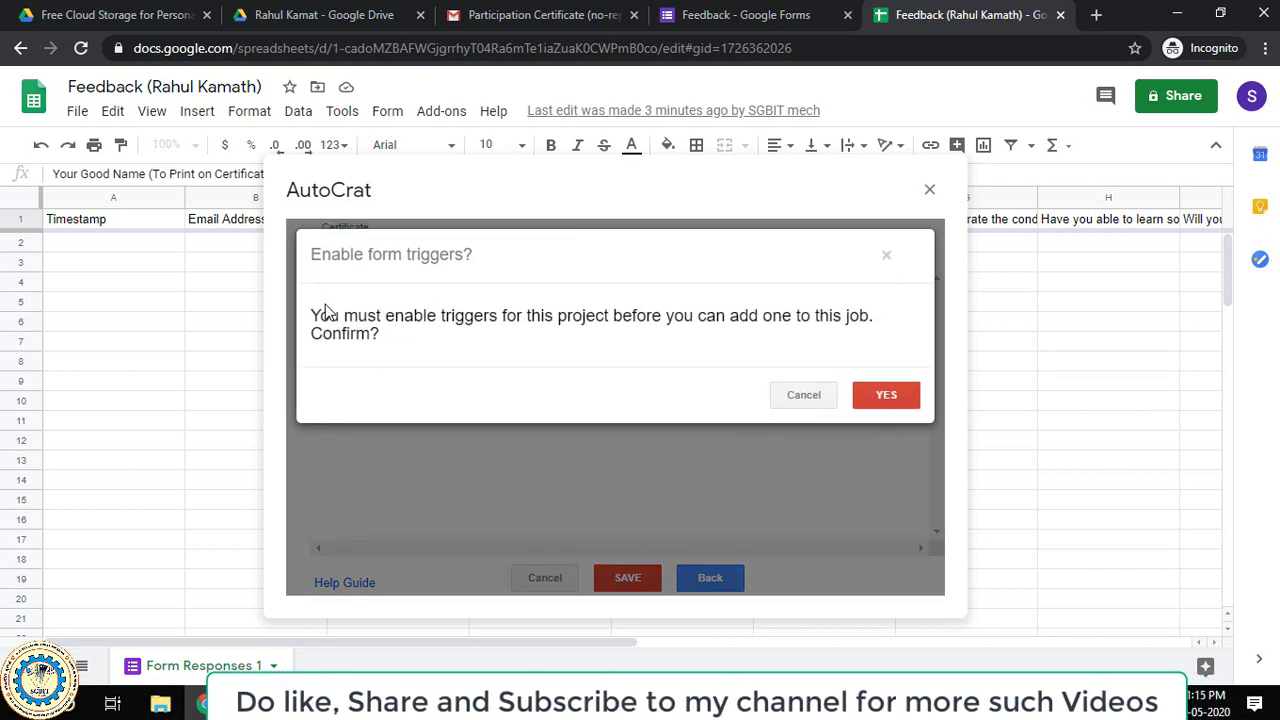
{"action": "left_click", "coordinate": [880, 392]}
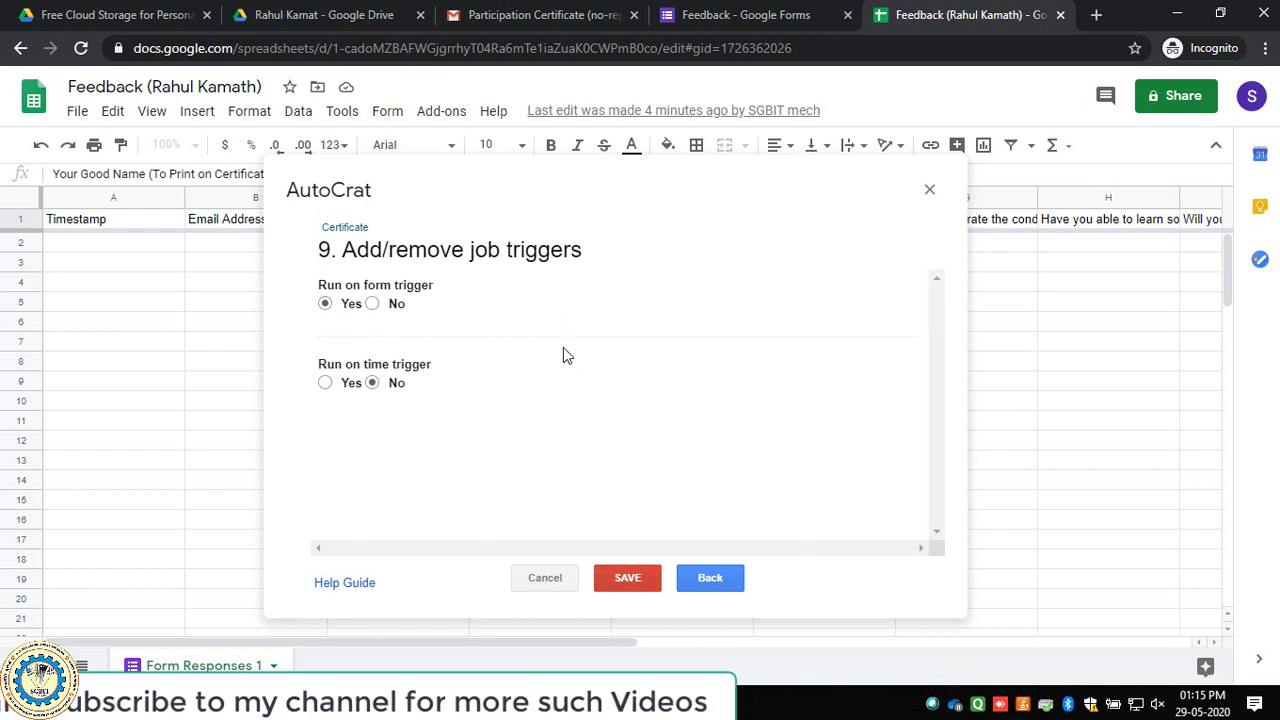
{"action": "left_click", "coordinate": [625, 578]}
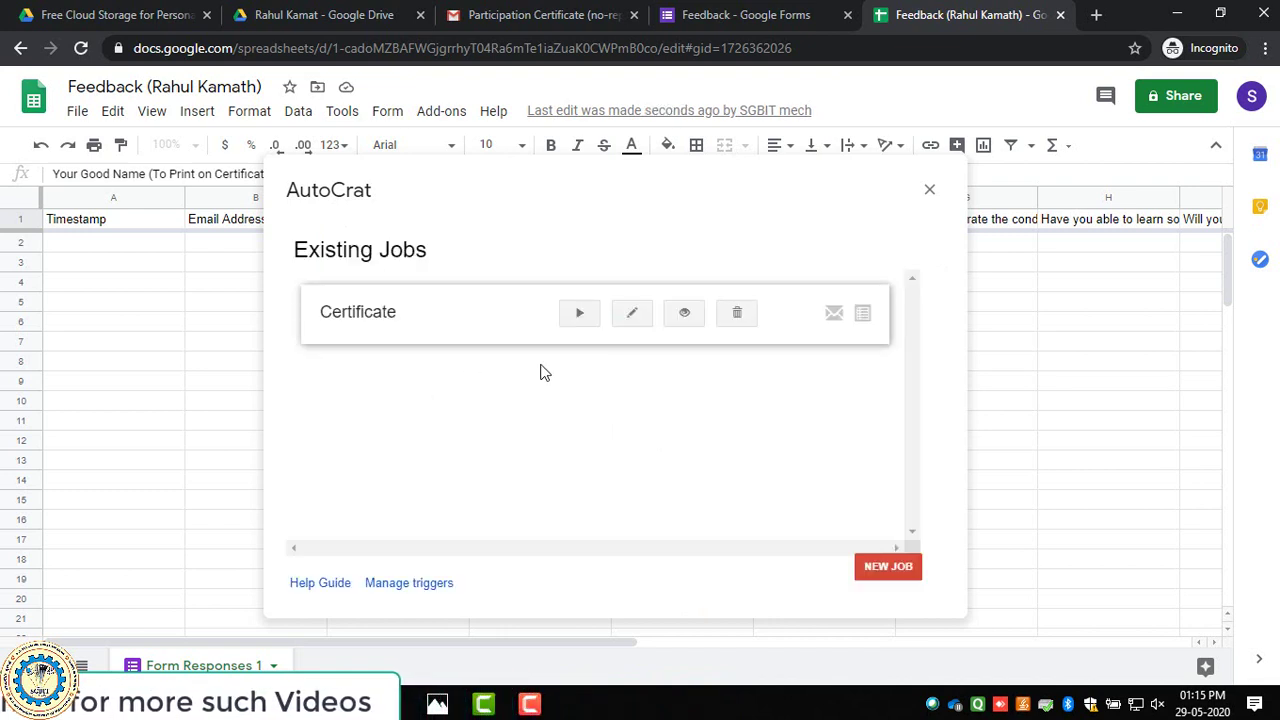
{"action": "left_click", "coordinate": [584, 315]}
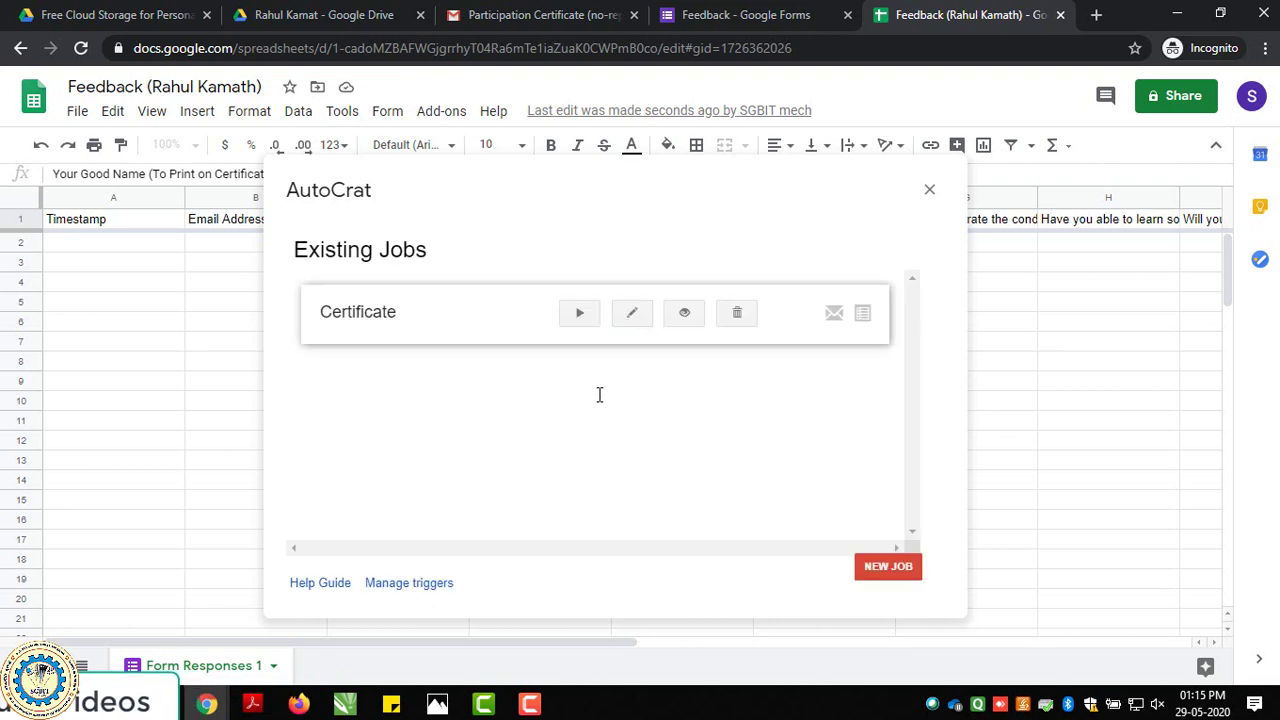
{"action": "left_click", "coordinate": [930, 191]}
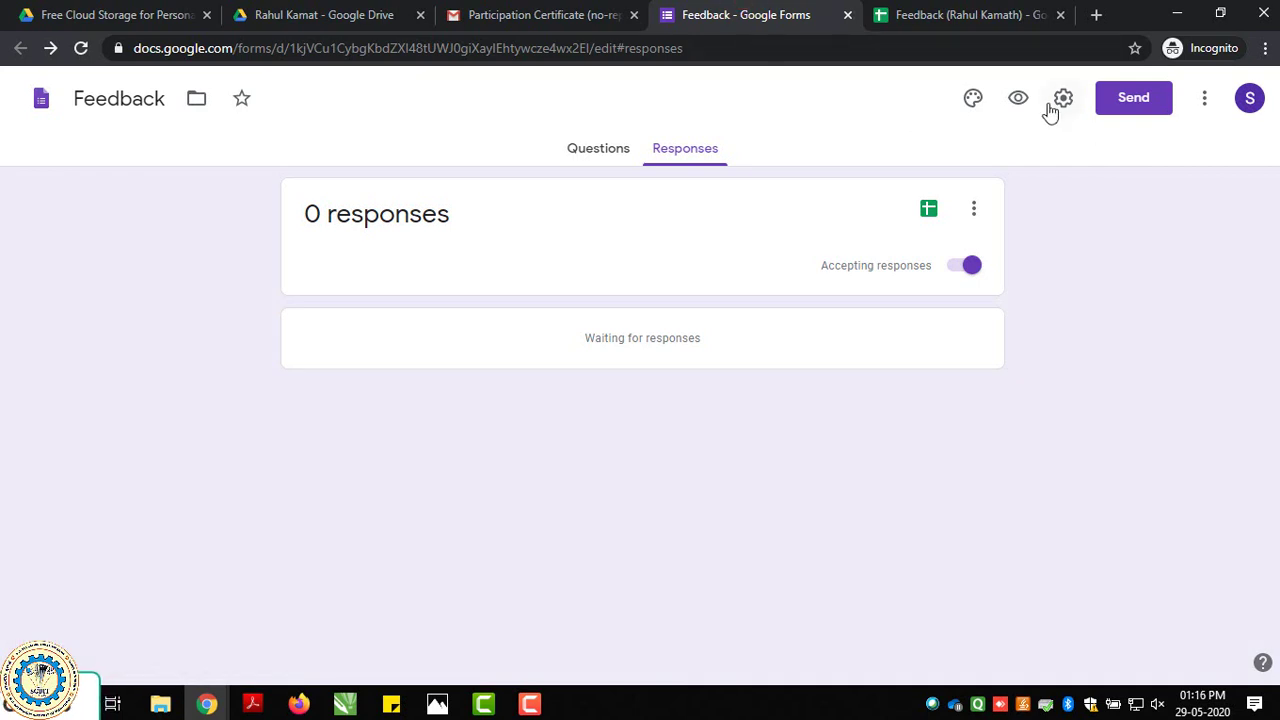
In the Feedback form, check the Send options, then open the theme options.
{"action": "left_click", "coordinate": [1132, 97]}
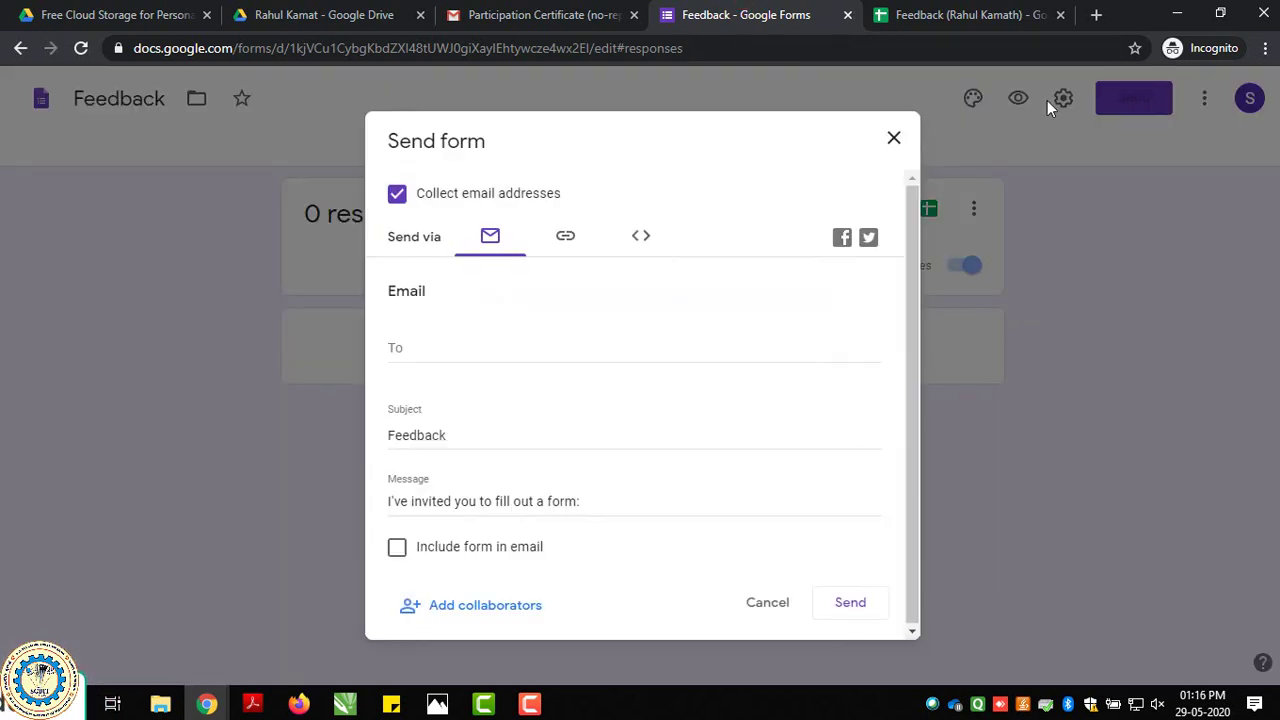
{"action": "left_click", "coordinate": [896, 136]}
{"action": "left_click", "coordinate": [973, 98]}
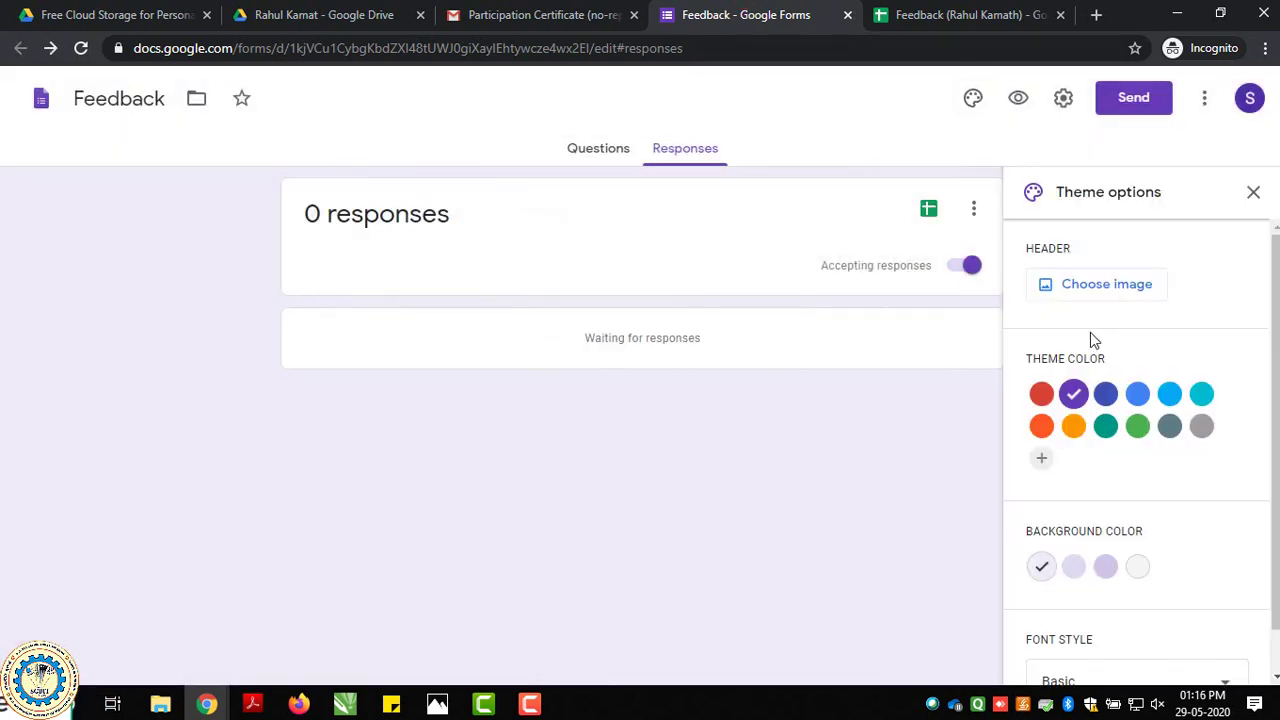
Upload SGBIT banner file 11 as the header image, cropped to the image's left edge.
{"action": "left_click", "coordinate": [1070, 285]}
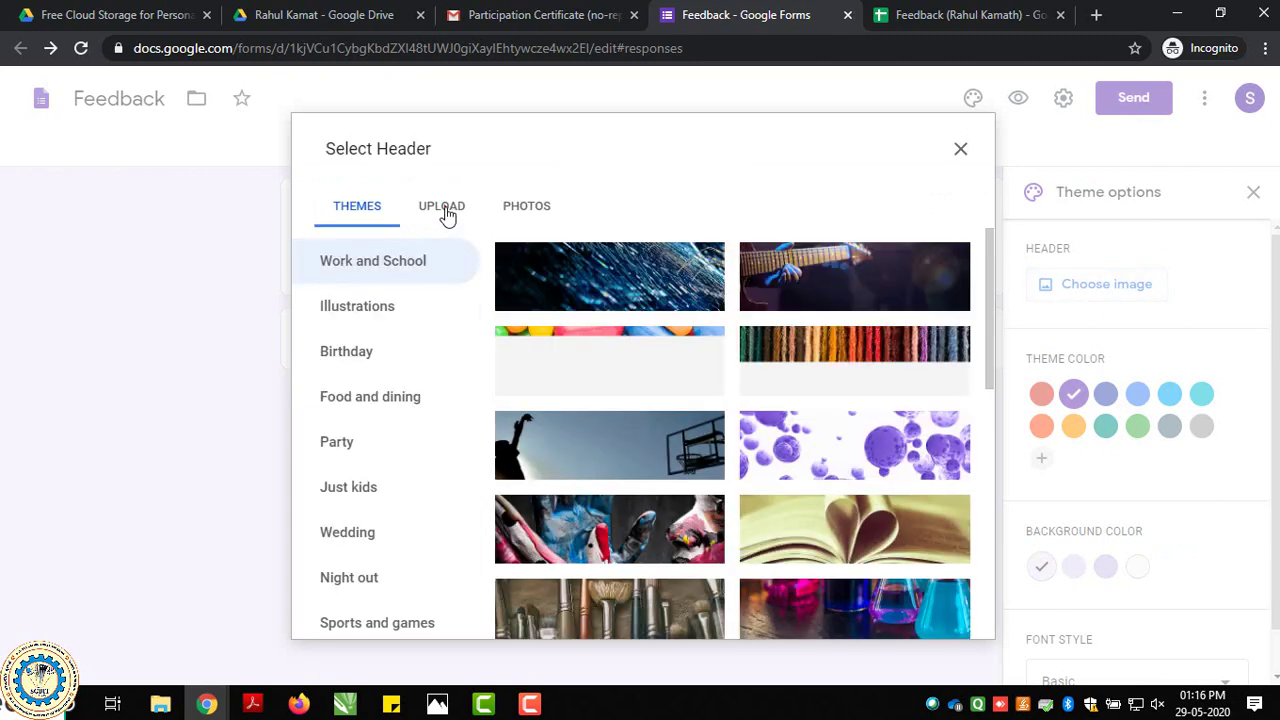
{"action": "left_click", "coordinate": [444, 208]}
{"action": "left_click", "coordinate": [663, 494]}
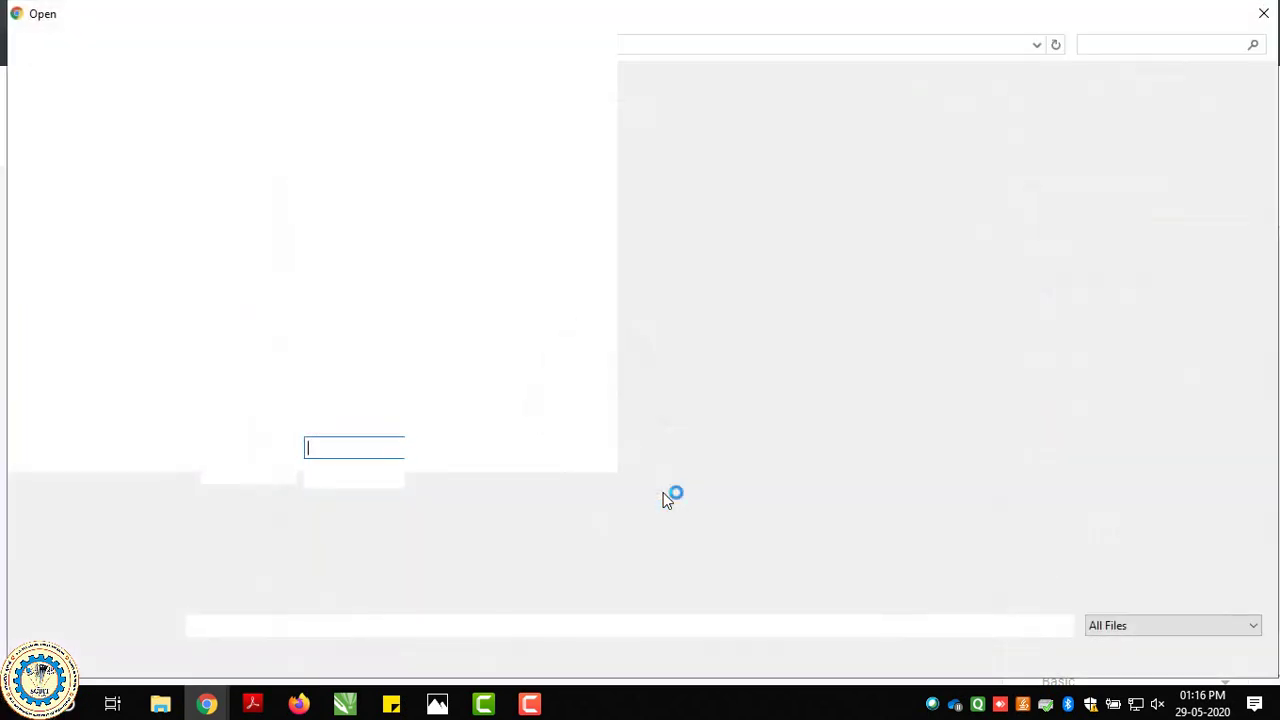
{"action": "left_click", "coordinate": [843, 350]}
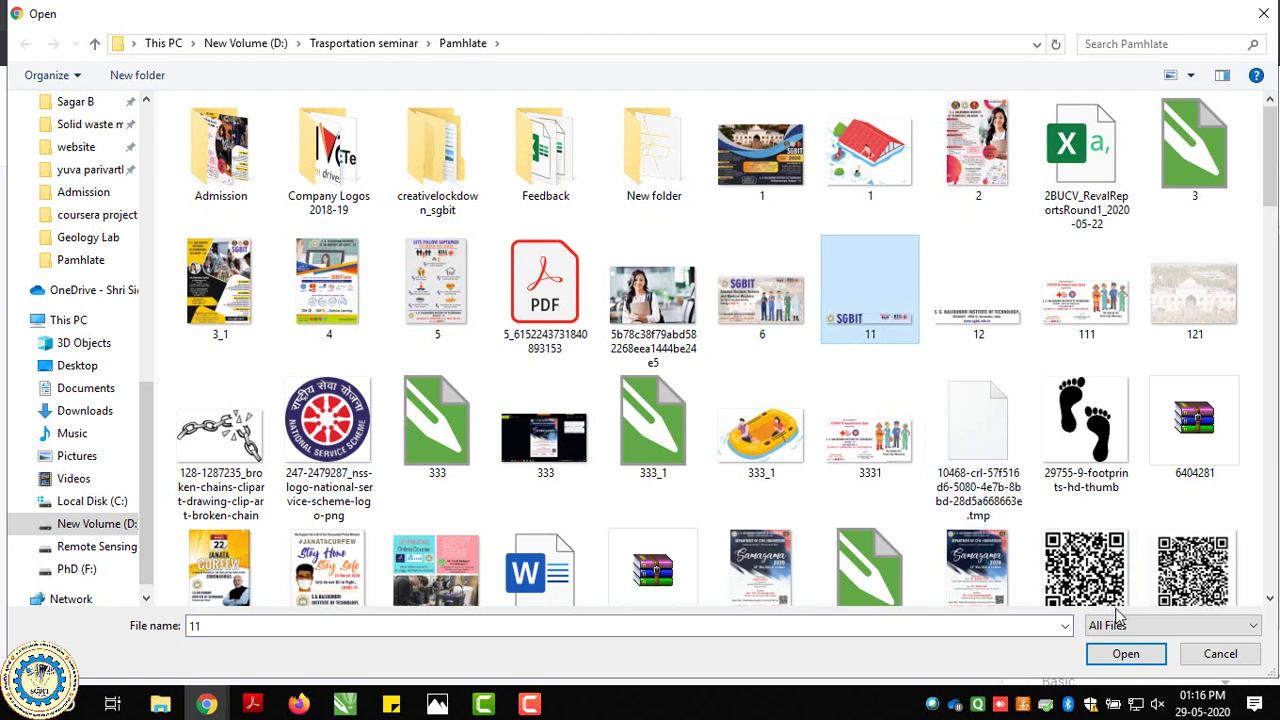
{"action": "left_click", "coordinate": [1125, 653]}
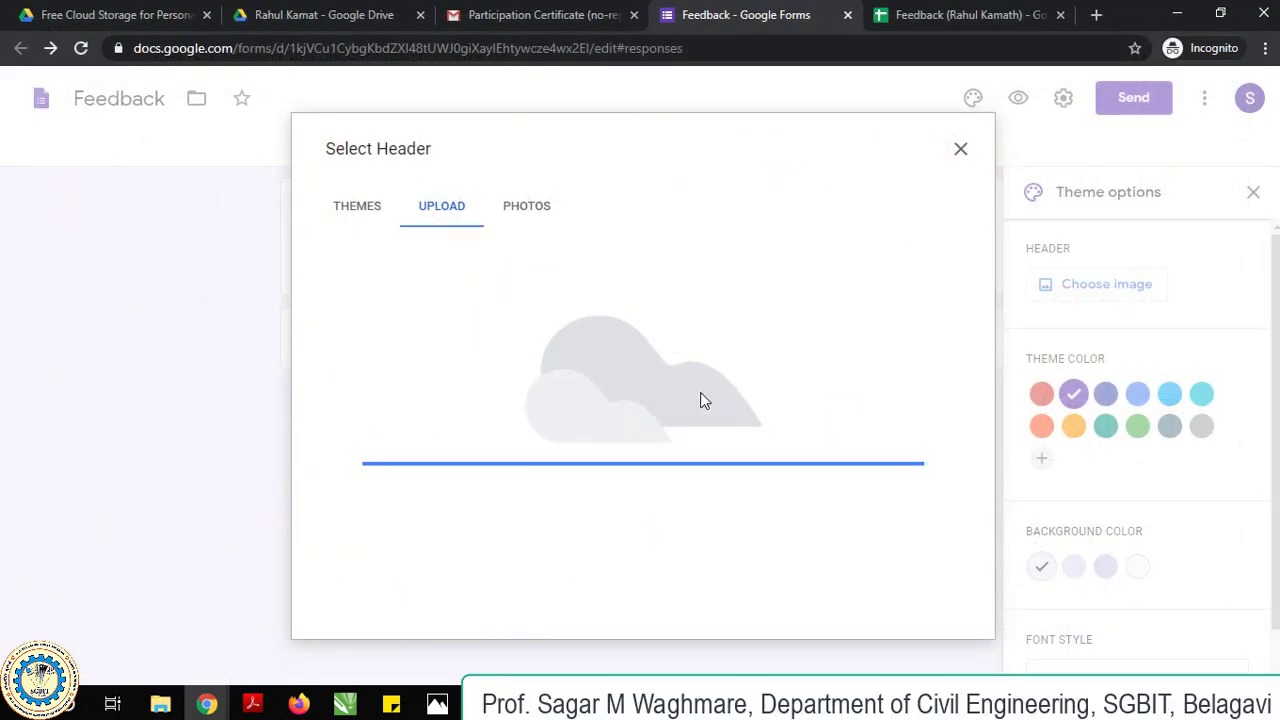
{"action": "left_click_drag", "start_coordinate": [700, 391], "coordinate": [527, 481]}
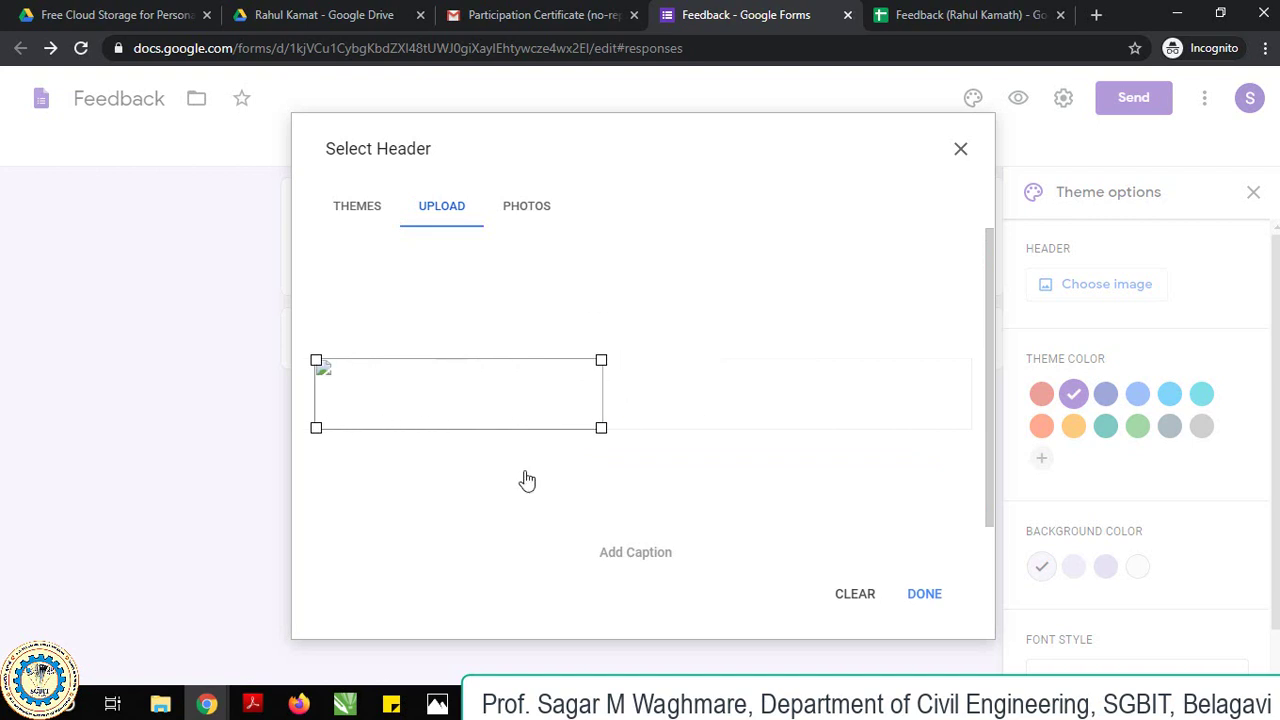
{"action": "left_click", "coordinate": [914, 594]}
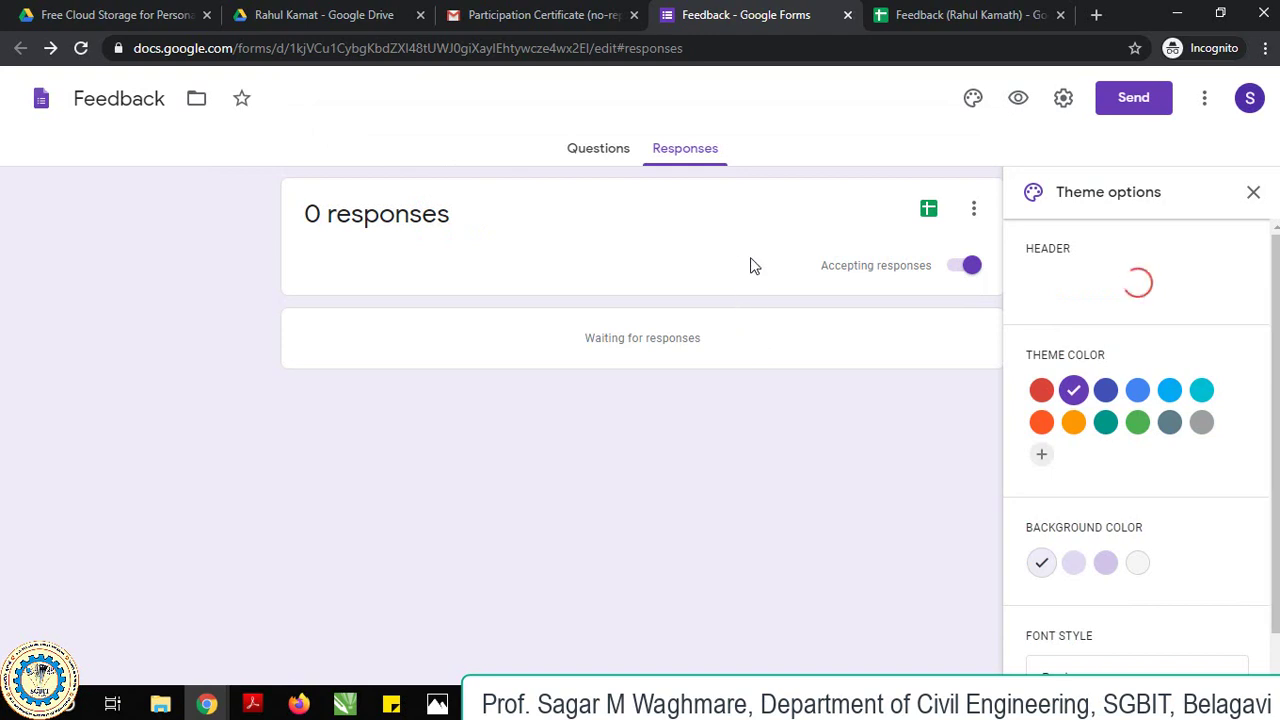
Preview the Feedback form as respondents see it, then close the preview.
{"action": "left_click", "coordinate": [1016, 100]}
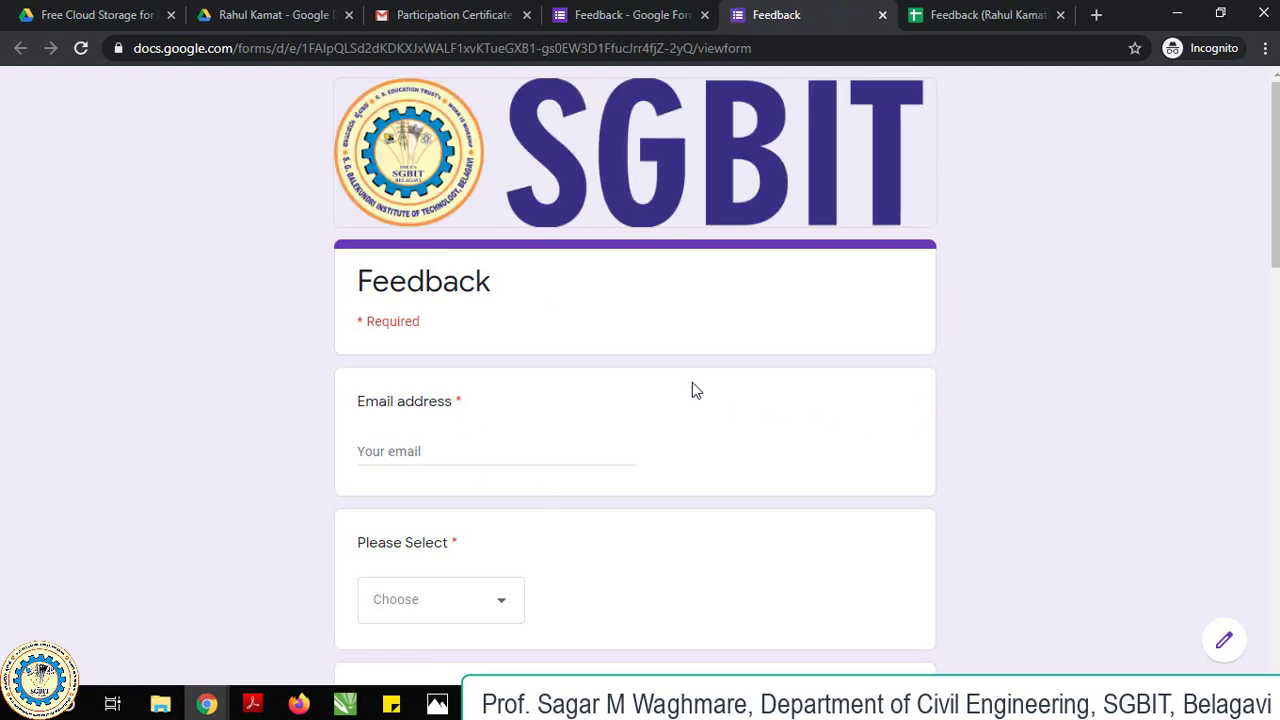
{"action": "scroll", "coordinate": [692, 385], "scroll_direction": "down", "scroll_amount": 8}
{"action": "scroll", "coordinate": [692, 385], "scroll_direction": "down", "scroll_amount": 5}
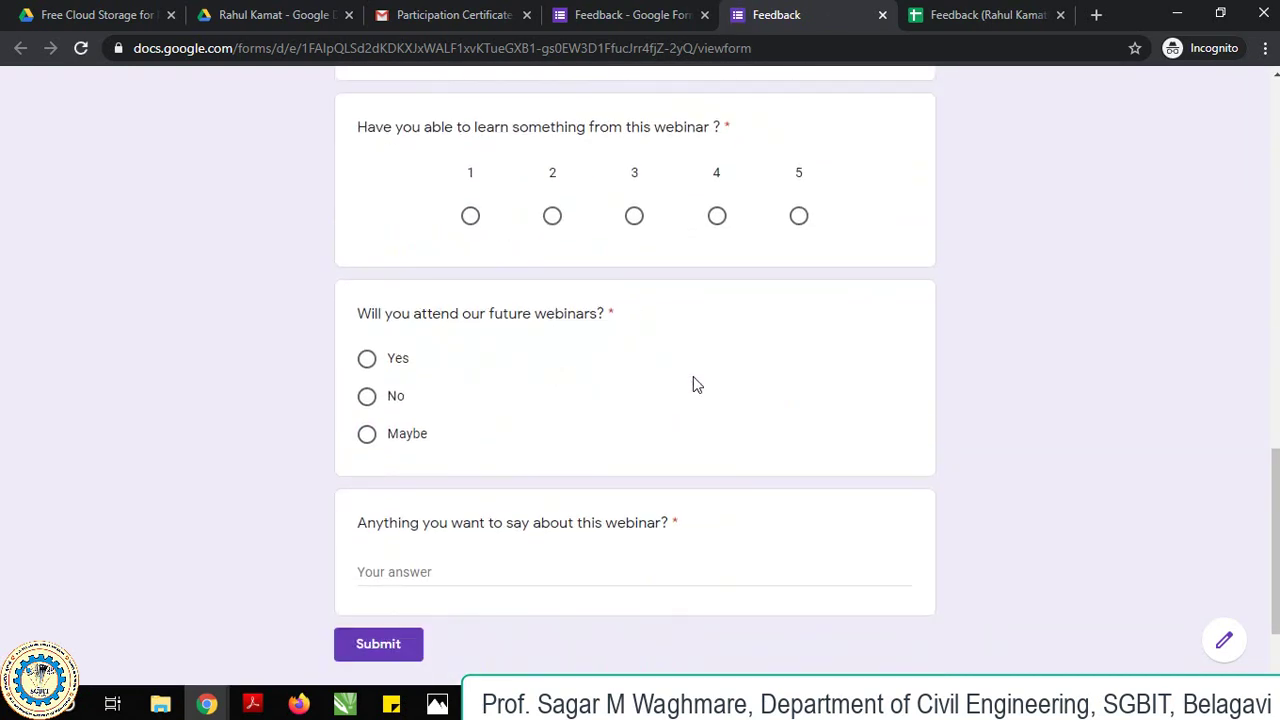
{"action": "left_click", "coordinate": [884, 16]}
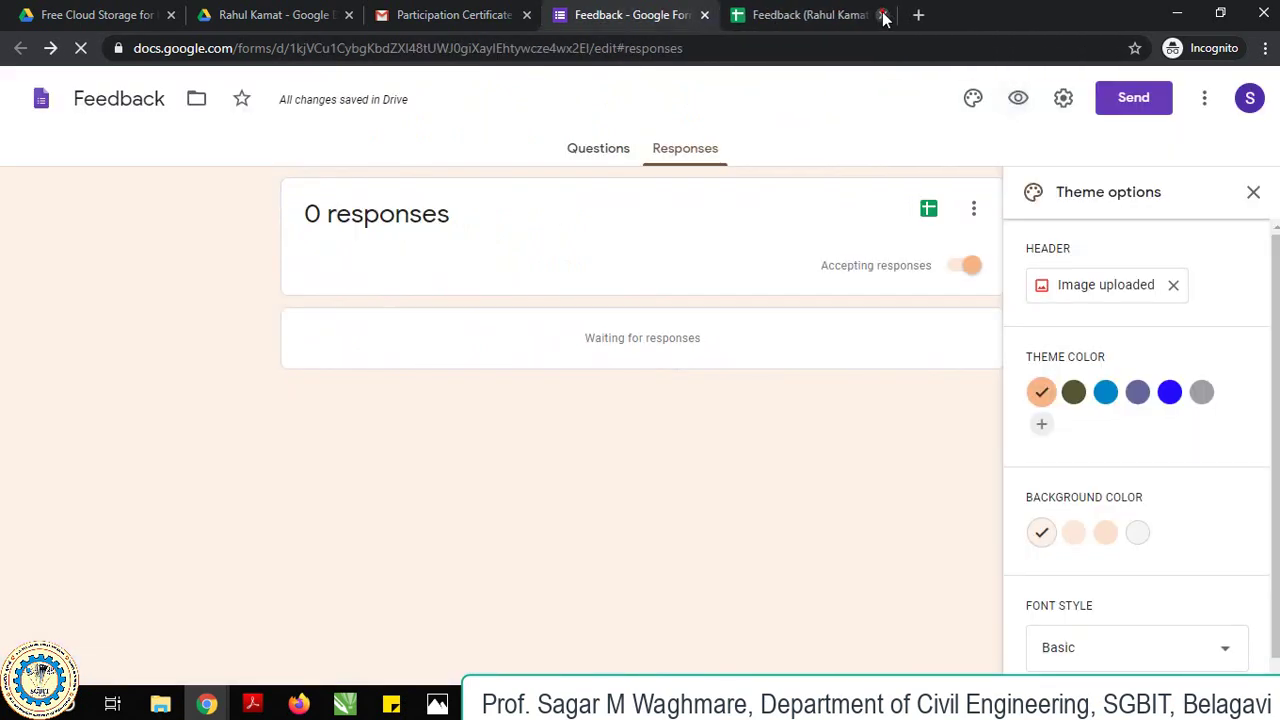
Get the form's share link with Shorten URL ticked.
{"action": "left_click", "coordinate": [1115, 108]}
{"action": "left_click", "coordinate": [568, 245]}
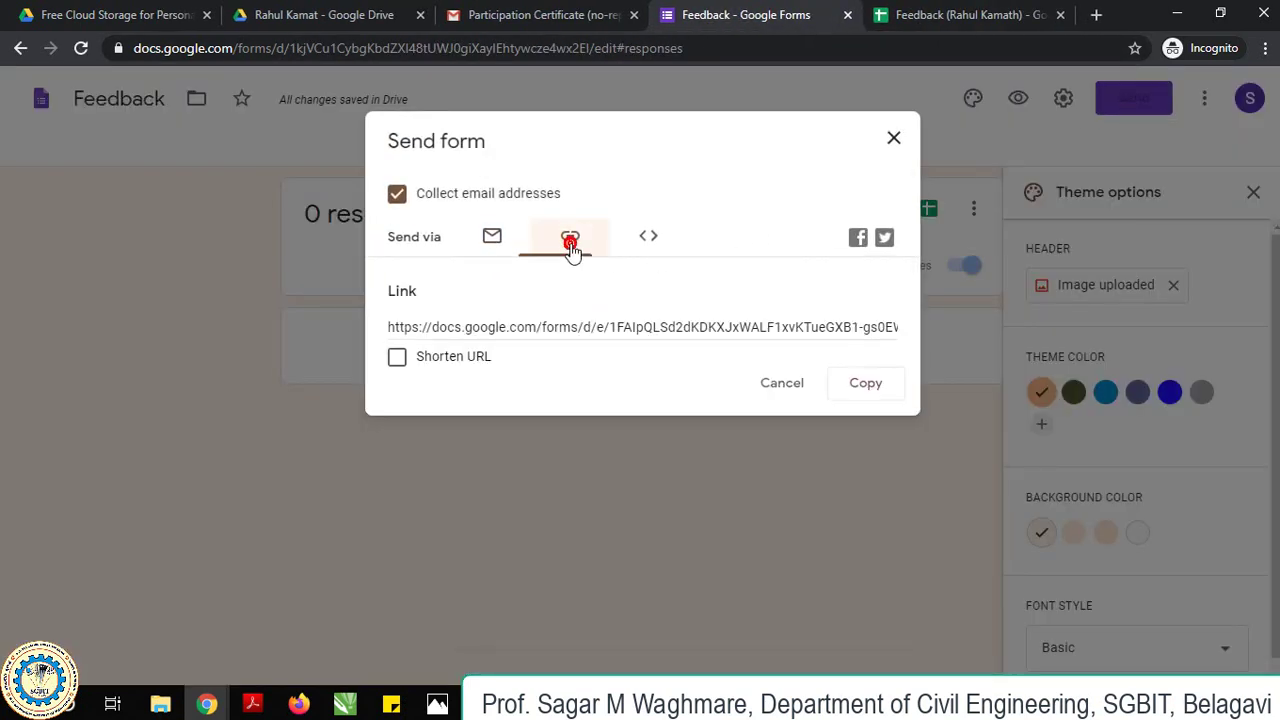
{"action": "left_click", "coordinate": [396, 358]}
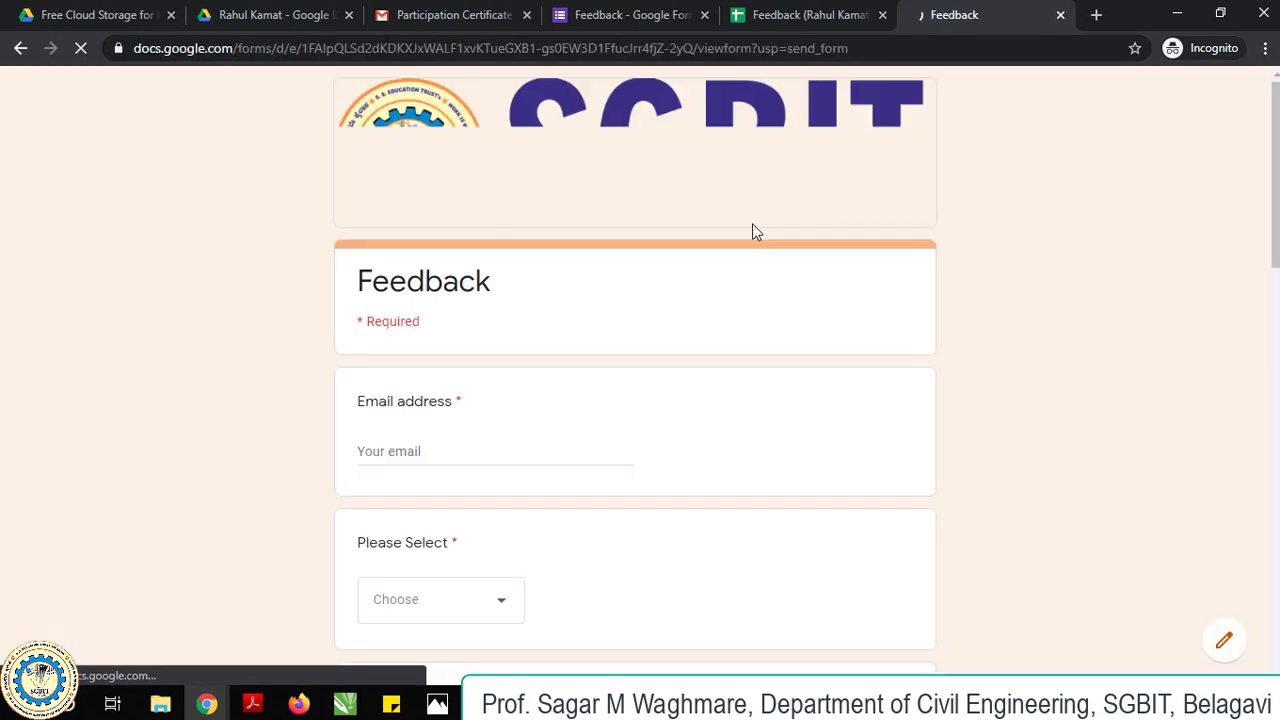
Fill in the respondent's e-mail, title Mr, certificate name and organization SGBIT.
{"action": "left_click", "coordinate": [434, 449]}
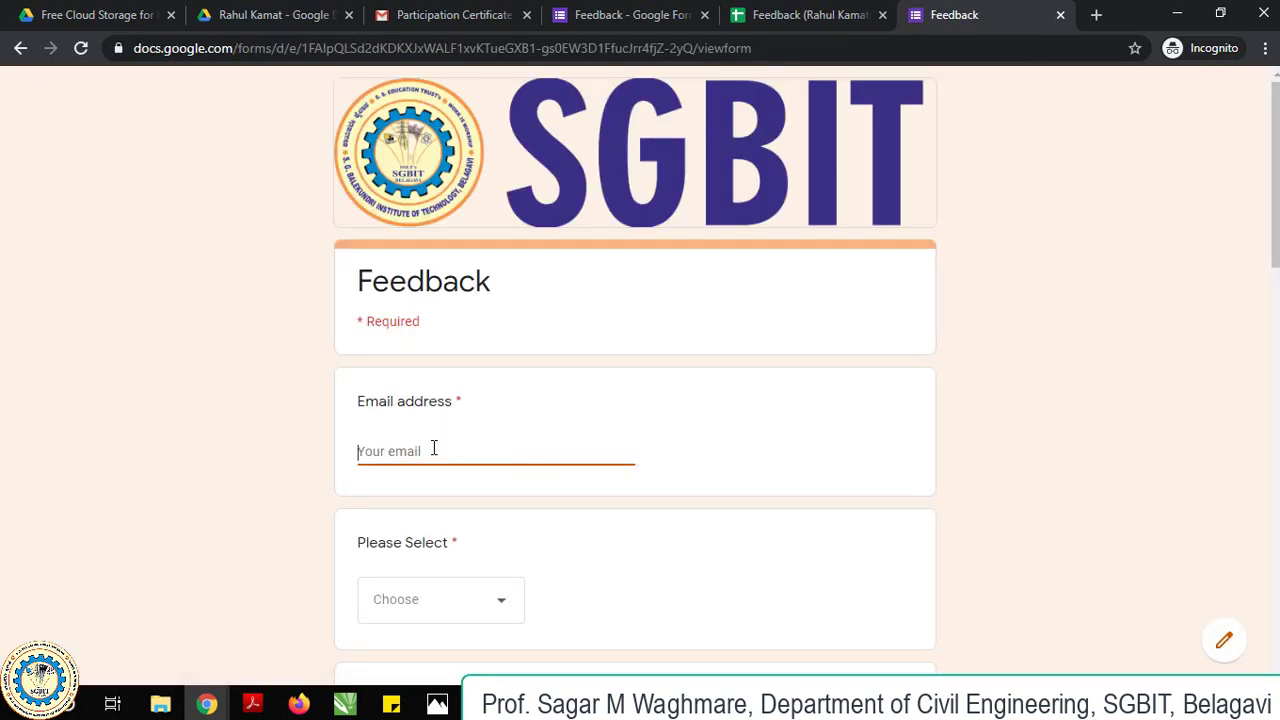
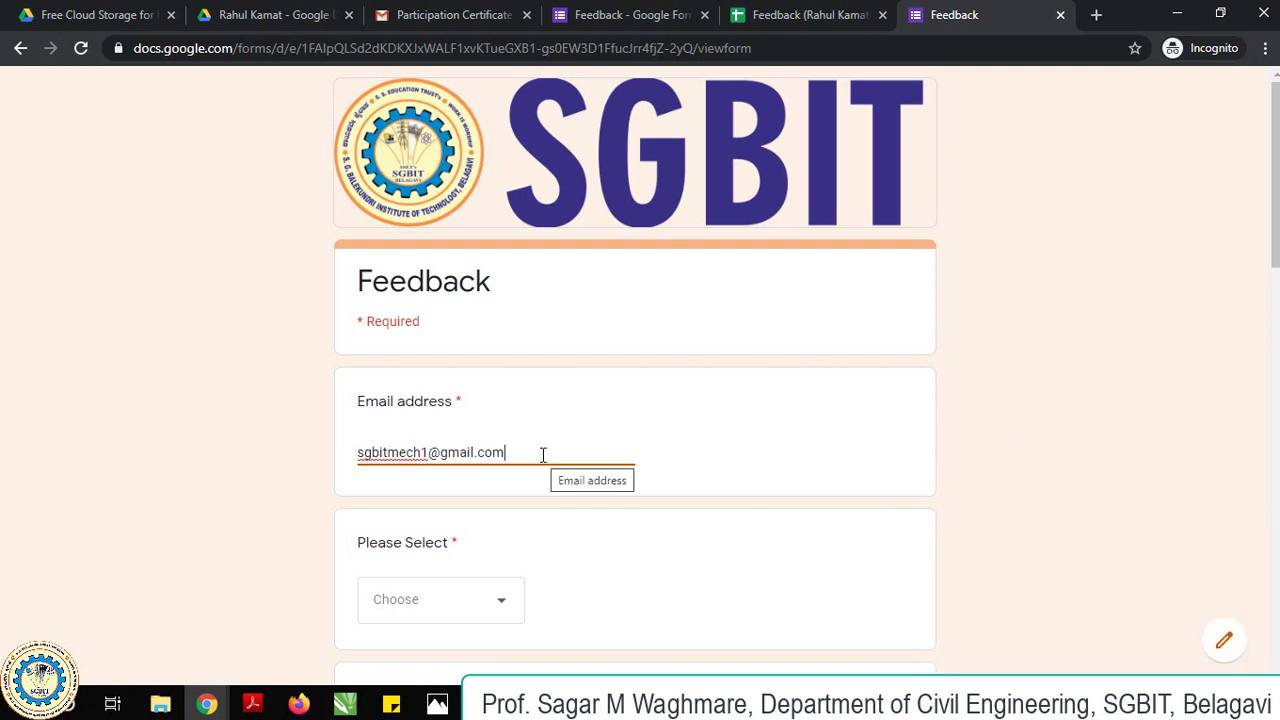
{"action": "scroll", "coordinate": [530, 440], "scroll_direction": "down", "scroll_amount": 2}
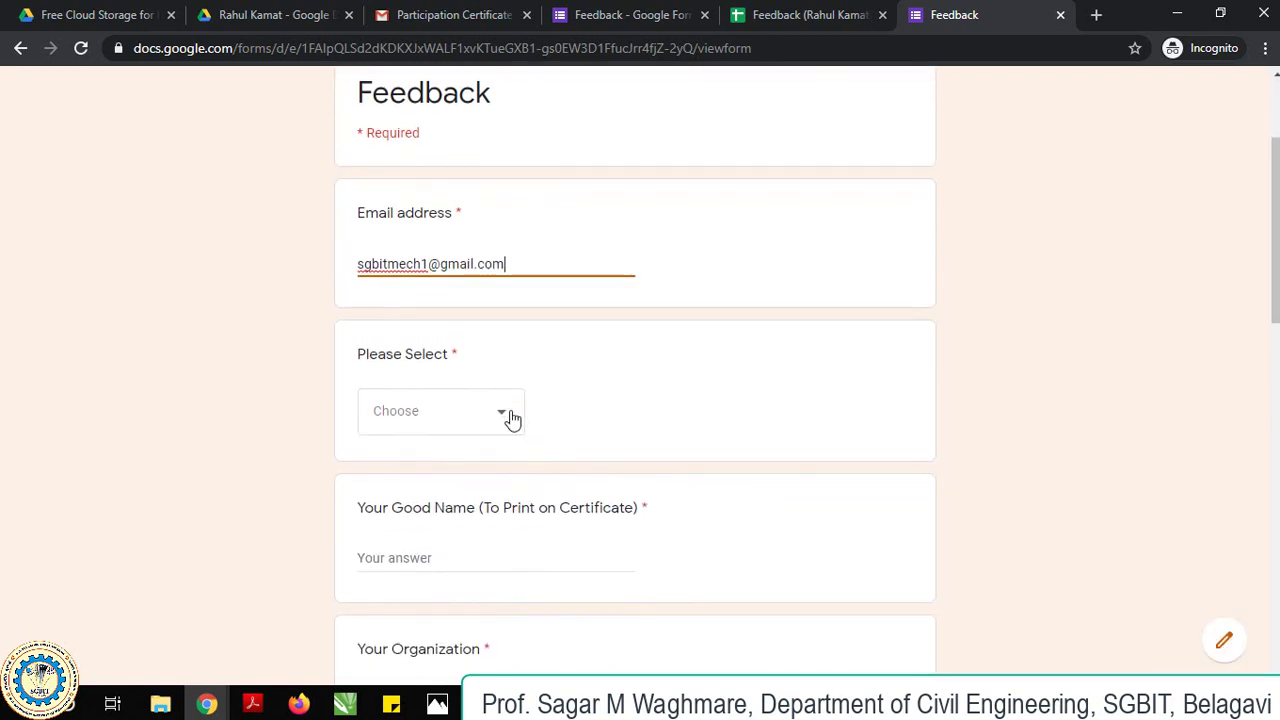
{"action": "left_click", "coordinate": [508, 414]}
{"action": "left_click", "coordinate": [440, 440]}
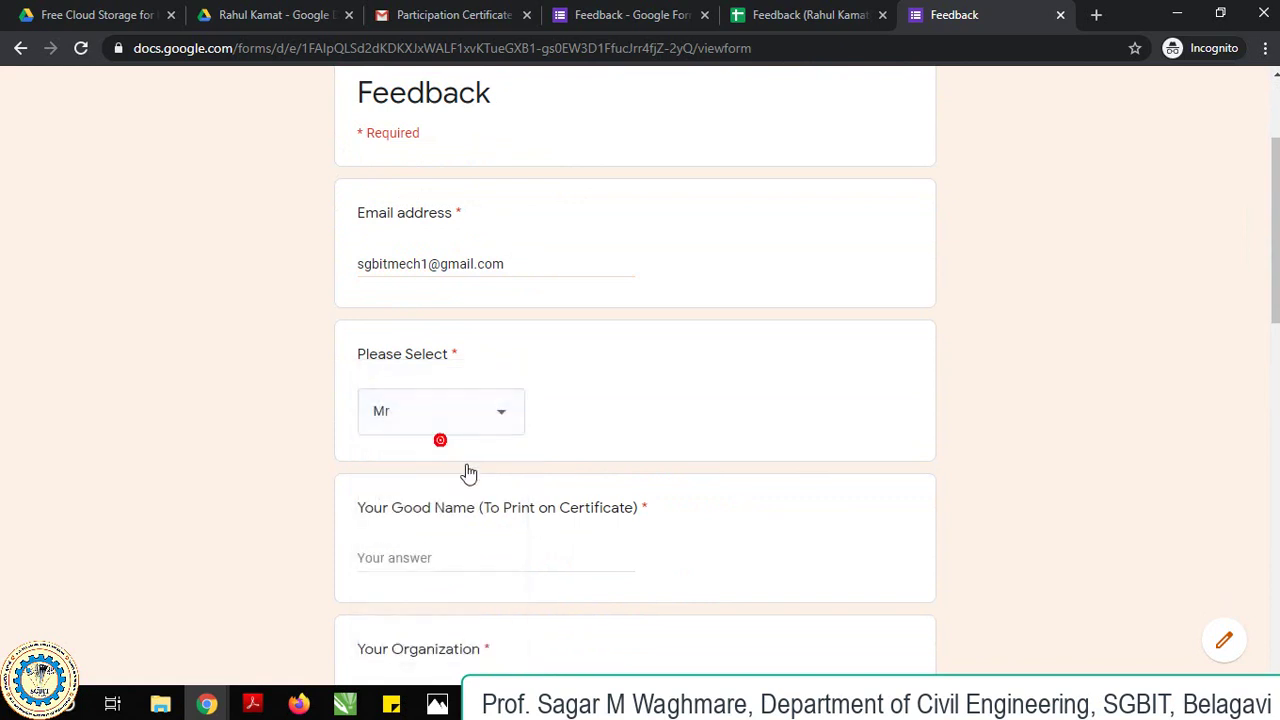
{"action": "left_click", "coordinate": [428, 557]}
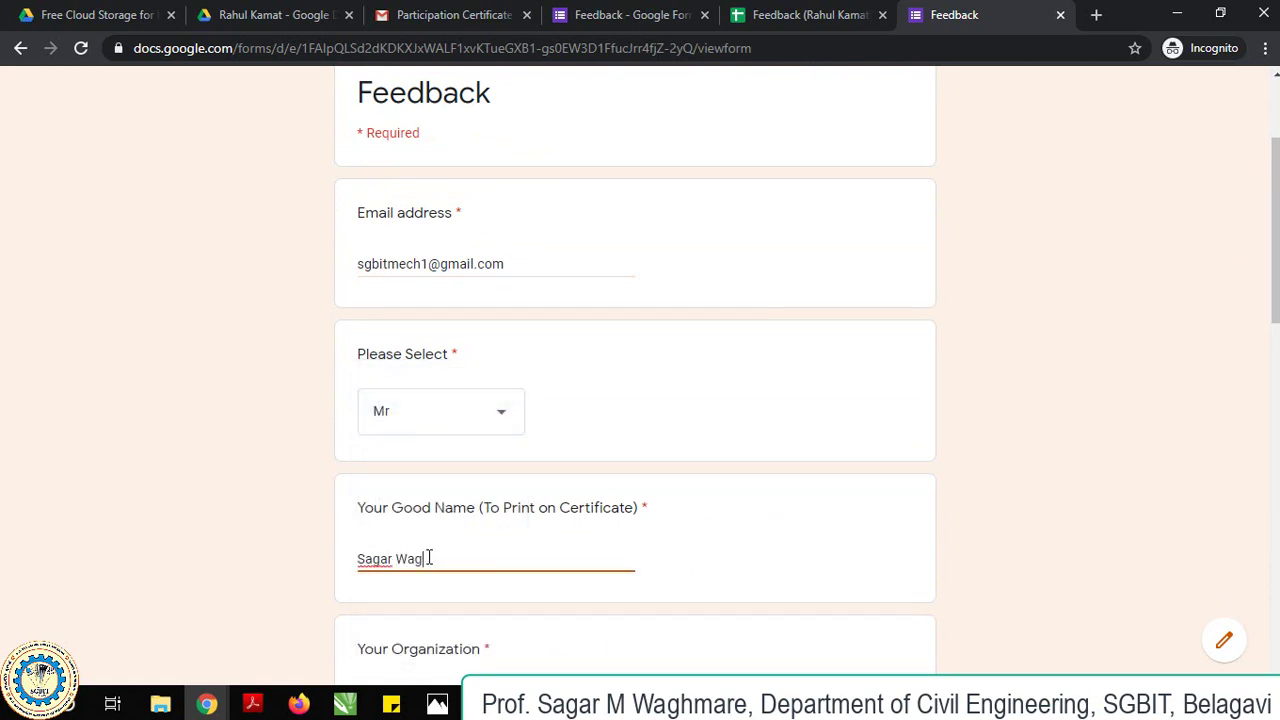
{"action": "scroll", "coordinate": [443, 543], "scroll_direction": "down", "scroll_amount": 2}
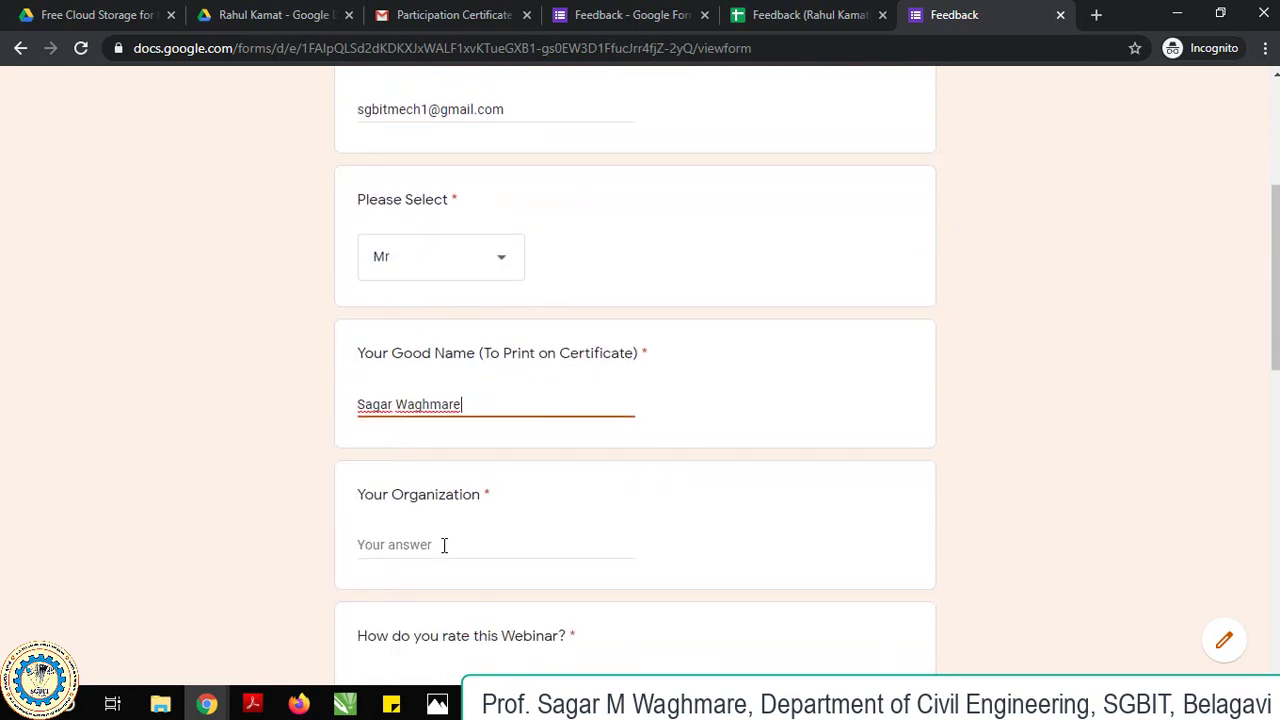
{"action": "left_click", "coordinate": [443, 518]}
{"action": "type", "text": "SGBIT"}
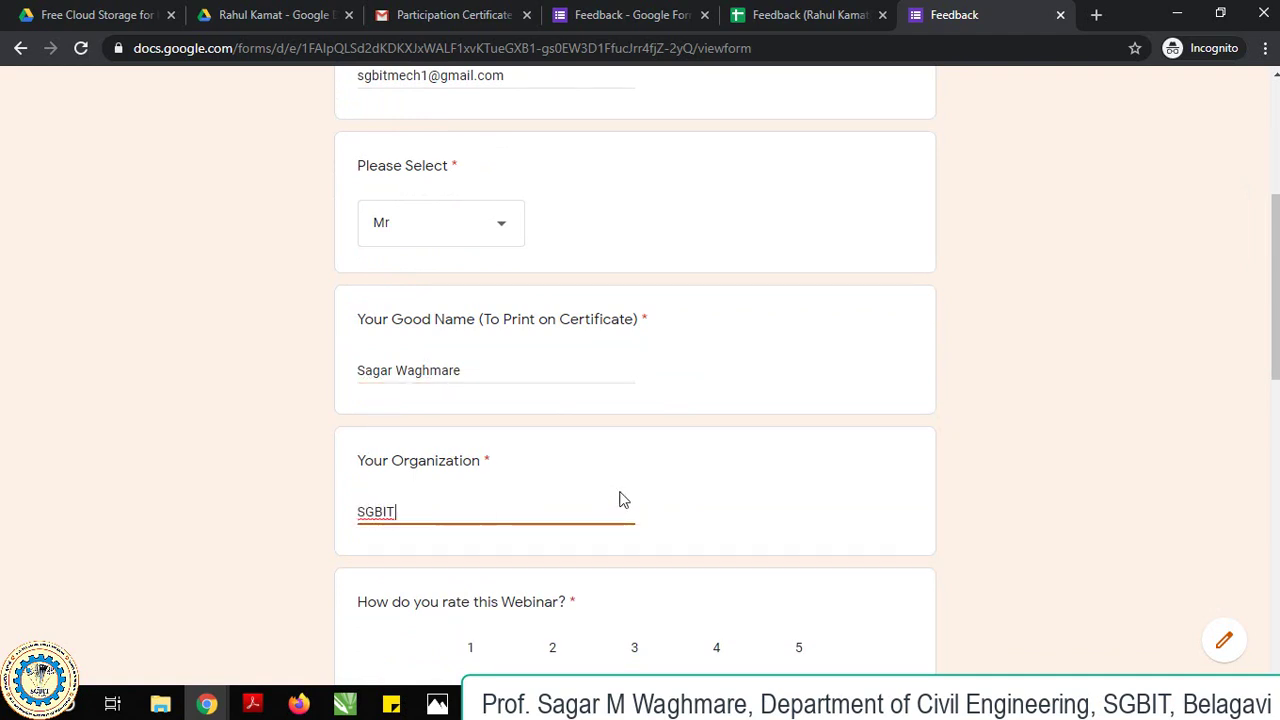
Rate all three questions 5, answer Yes, comment 'Good' and submit the response.
{"action": "scroll", "coordinate": [620, 497], "scroll_direction": "down", "scroll_amount": 3}
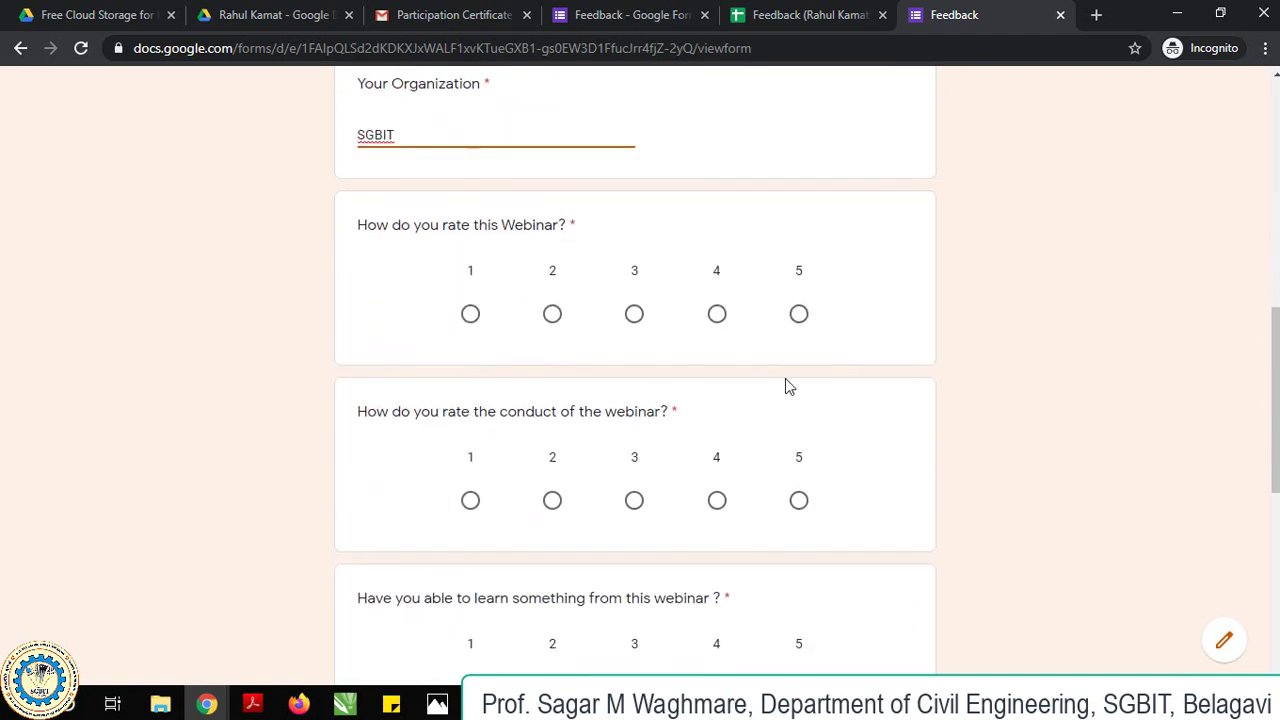
{"action": "left_click", "coordinate": [798, 314]}
{"action": "left_click", "coordinate": [798, 500]}
{"action": "scroll", "coordinate": [815, 480], "scroll_direction": "down", "scroll_amount": 3}
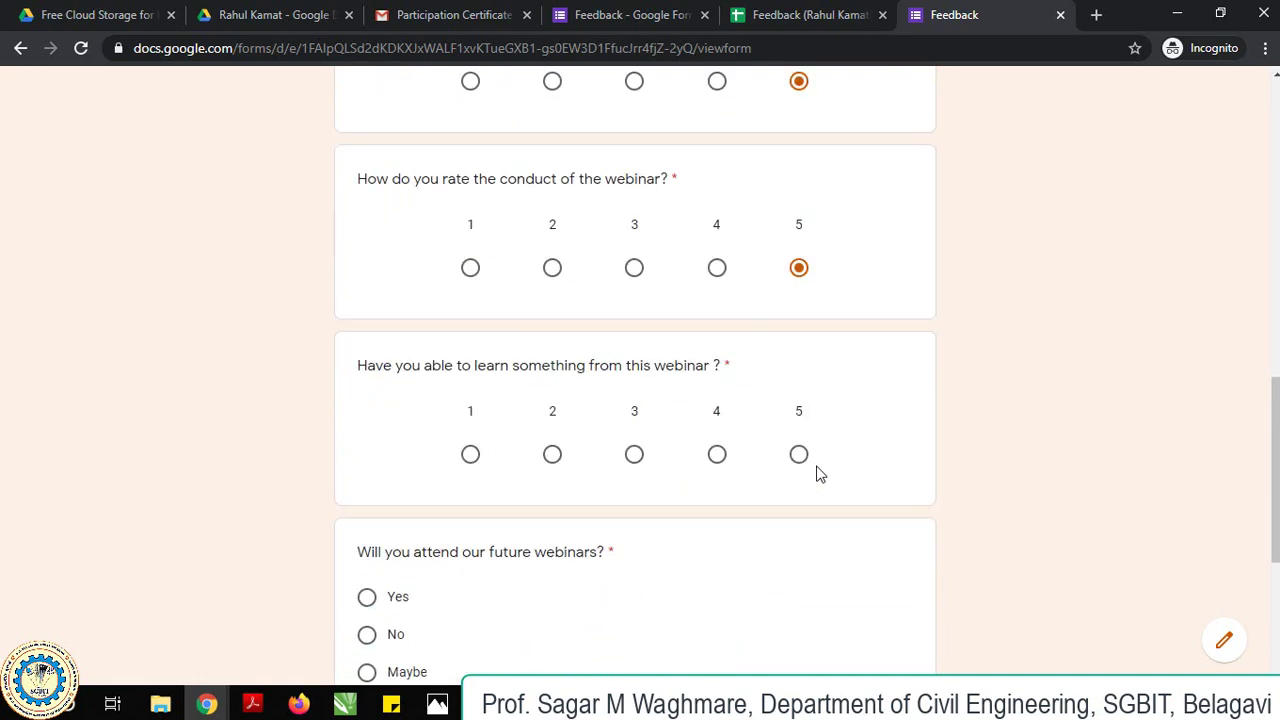
{"action": "left_click", "coordinate": [798, 404]}
{"action": "left_click", "coordinate": [367, 547]}
{"action": "scroll", "coordinate": [417, 494], "scroll_direction": "down", "scroll_amount": 3}
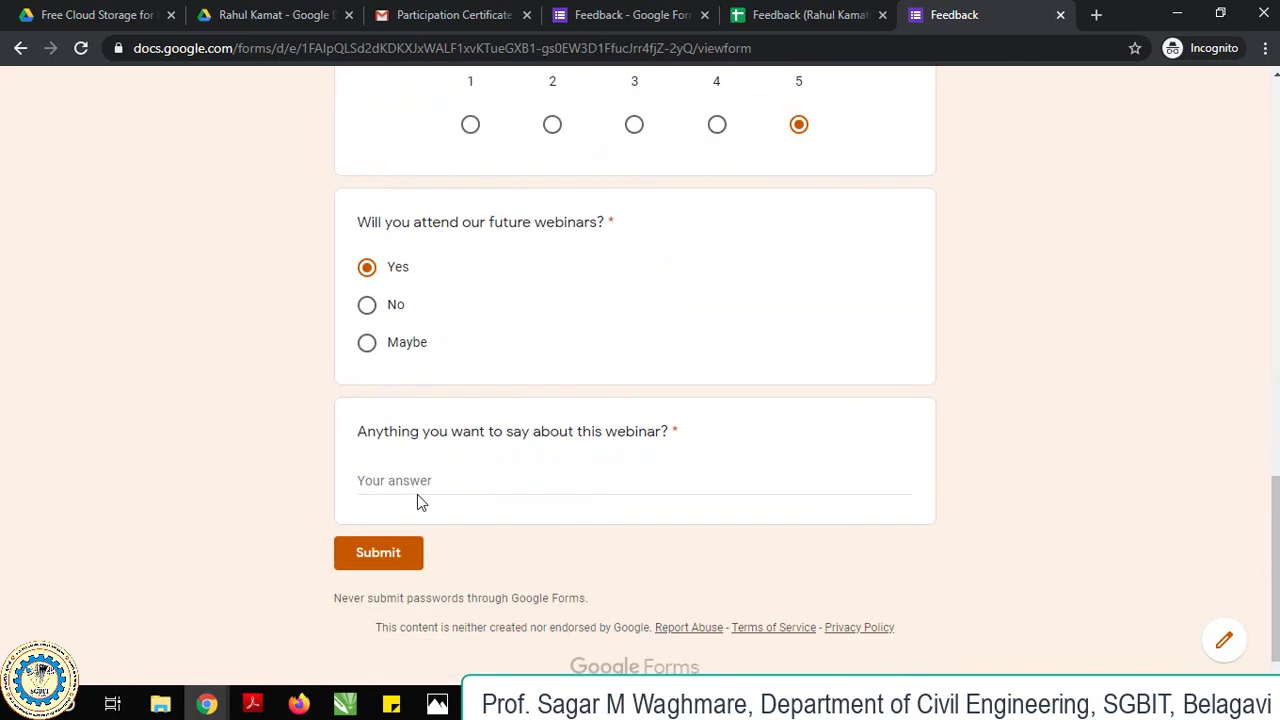
{"action": "left_click", "coordinate": [382, 459]}
{"action": "type", "text": "Good"}
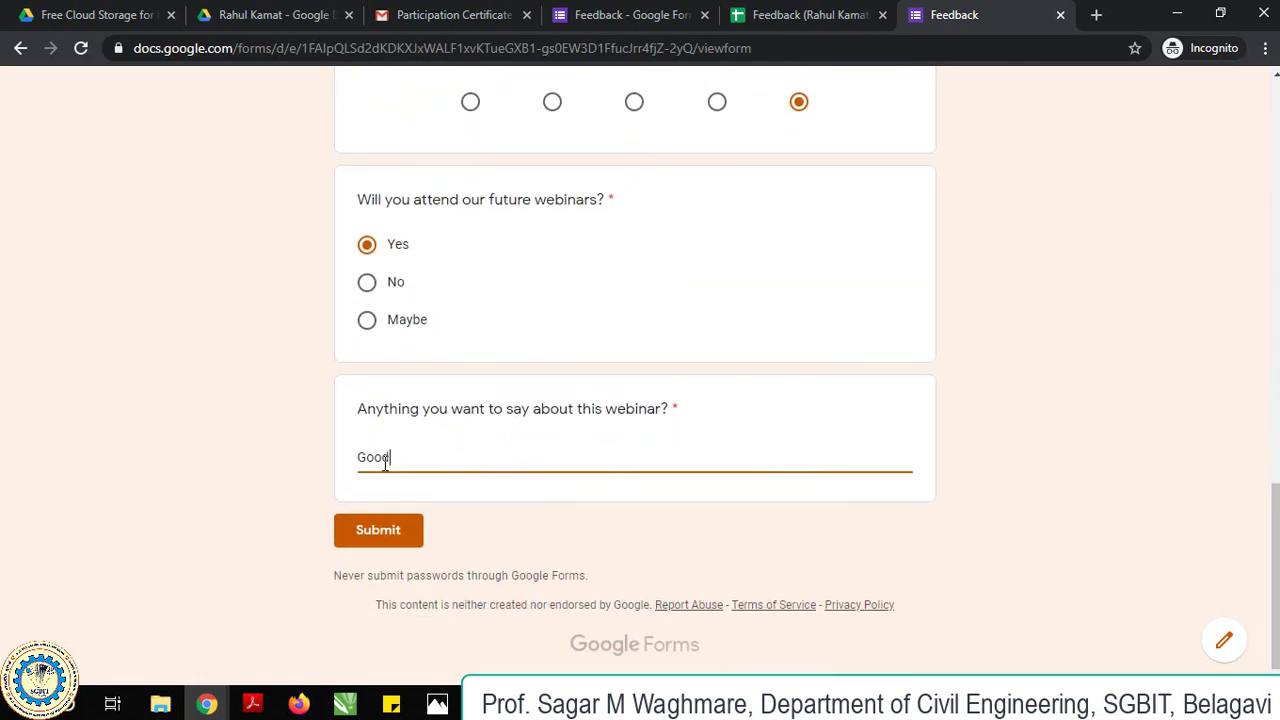
{"action": "left_click", "coordinate": [380, 533]}
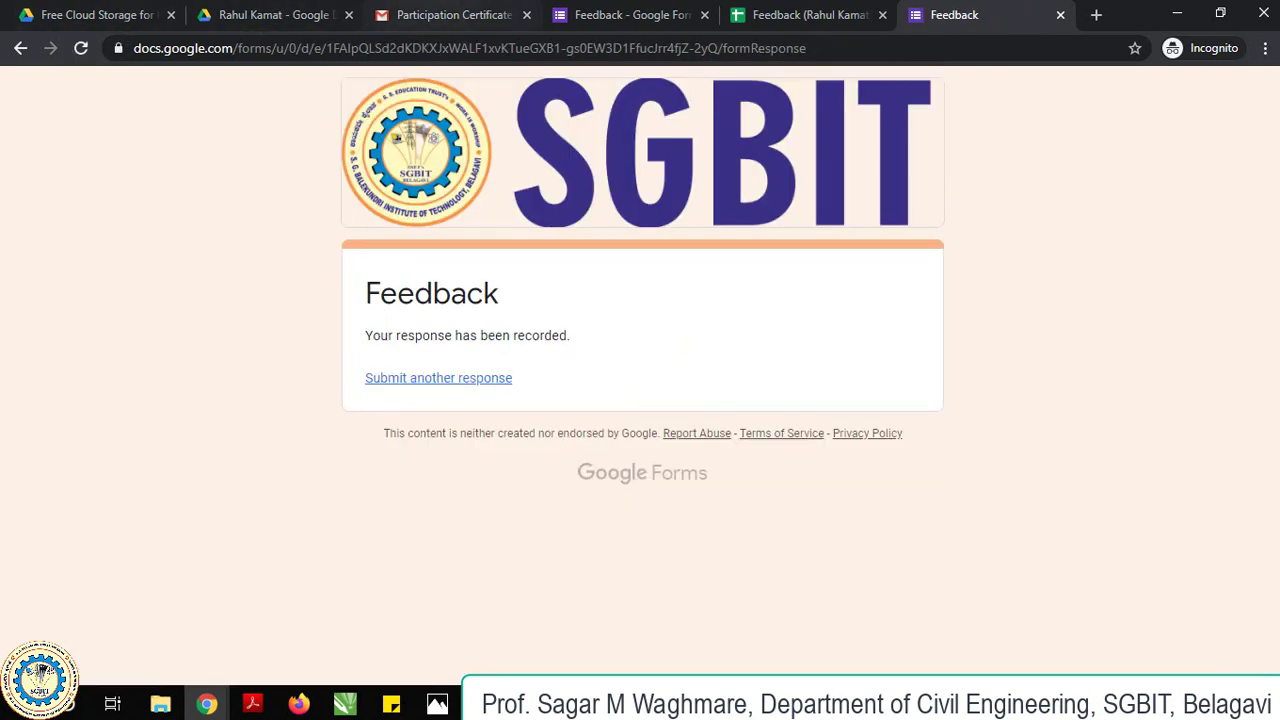
Refresh the Gmail inbox for the certificate, then view the new response row in the spreadsheet.
{"action": "left_click", "coordinate": [448, 14]}
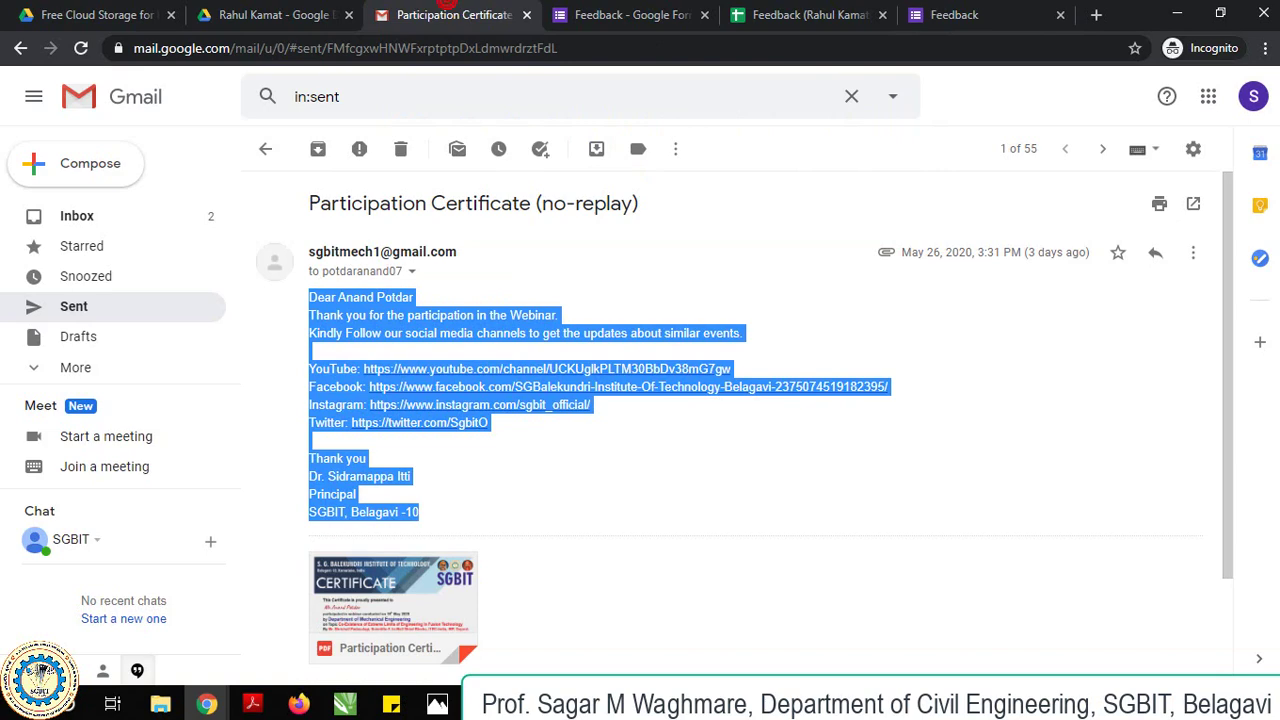
{"action": "left_click", "coordinate": [1256, 97]}
{"action": "left_click", "coordinate": [1256, 97]}
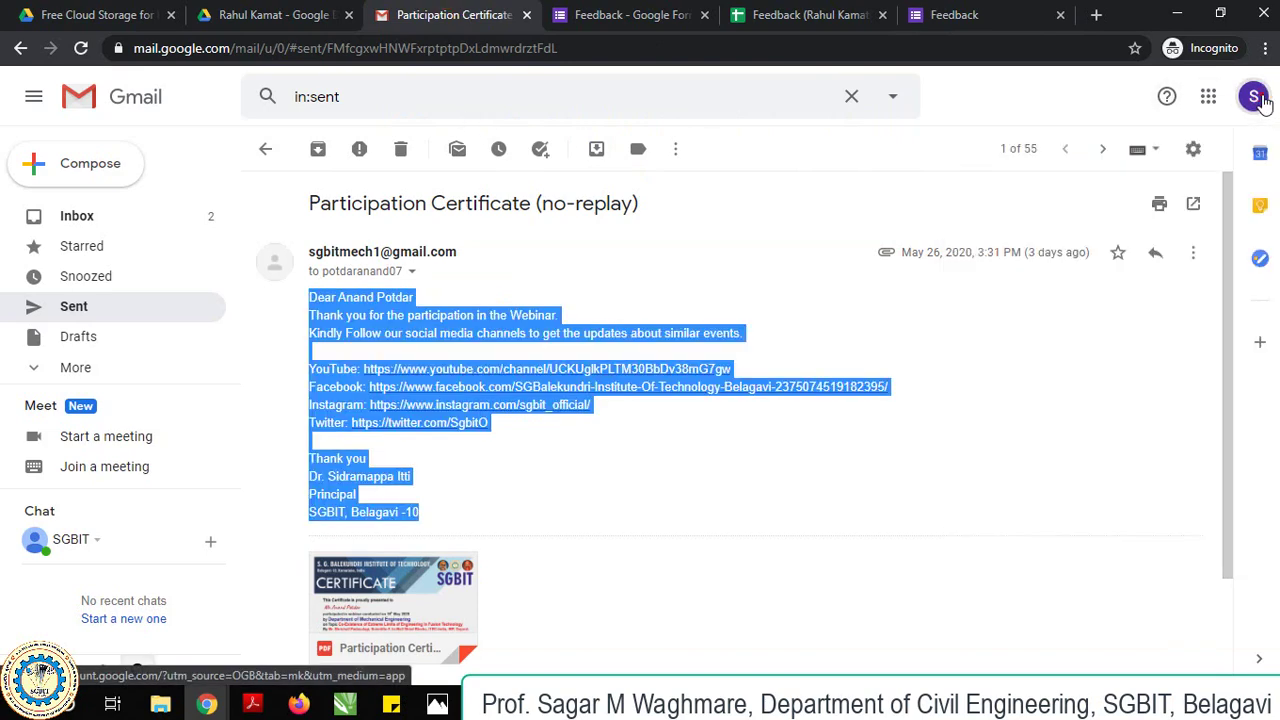
{"action": "left_click", "coordinate": [111, 212]}
{"action": "left_click", "coordinate": [330, 153]}
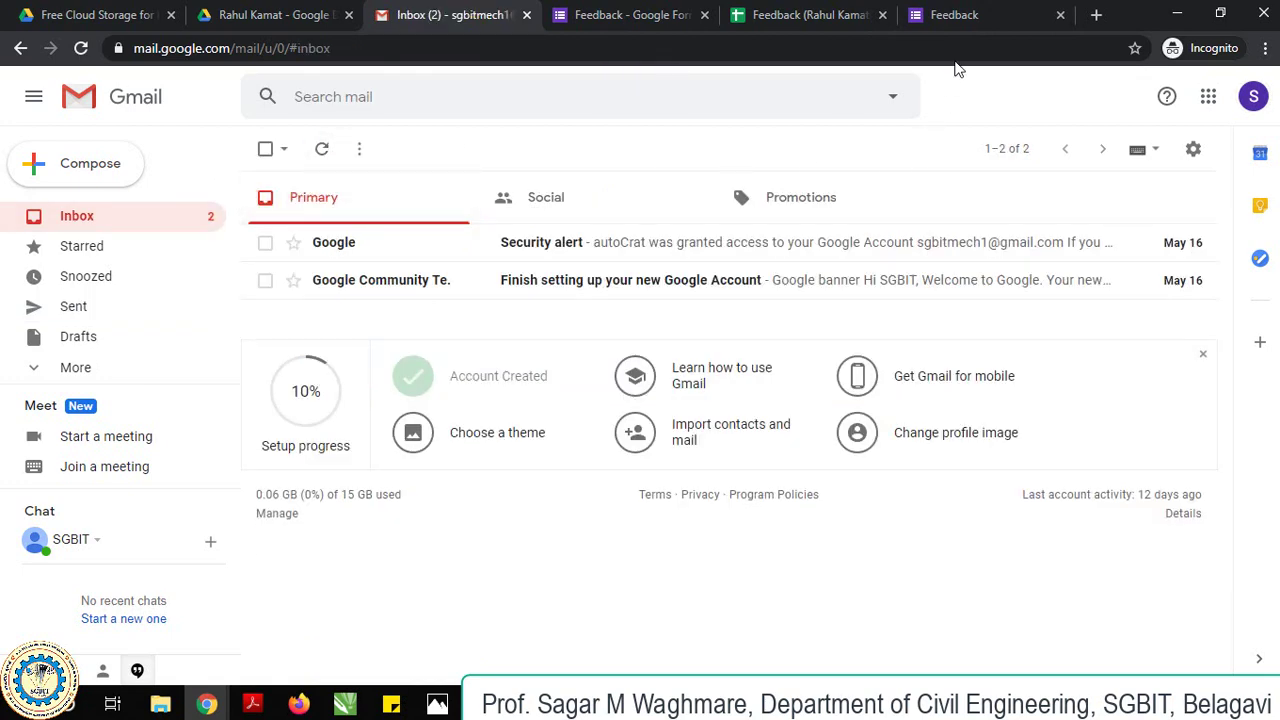
{"action": "left_click", "coordinate": [980, 12]}
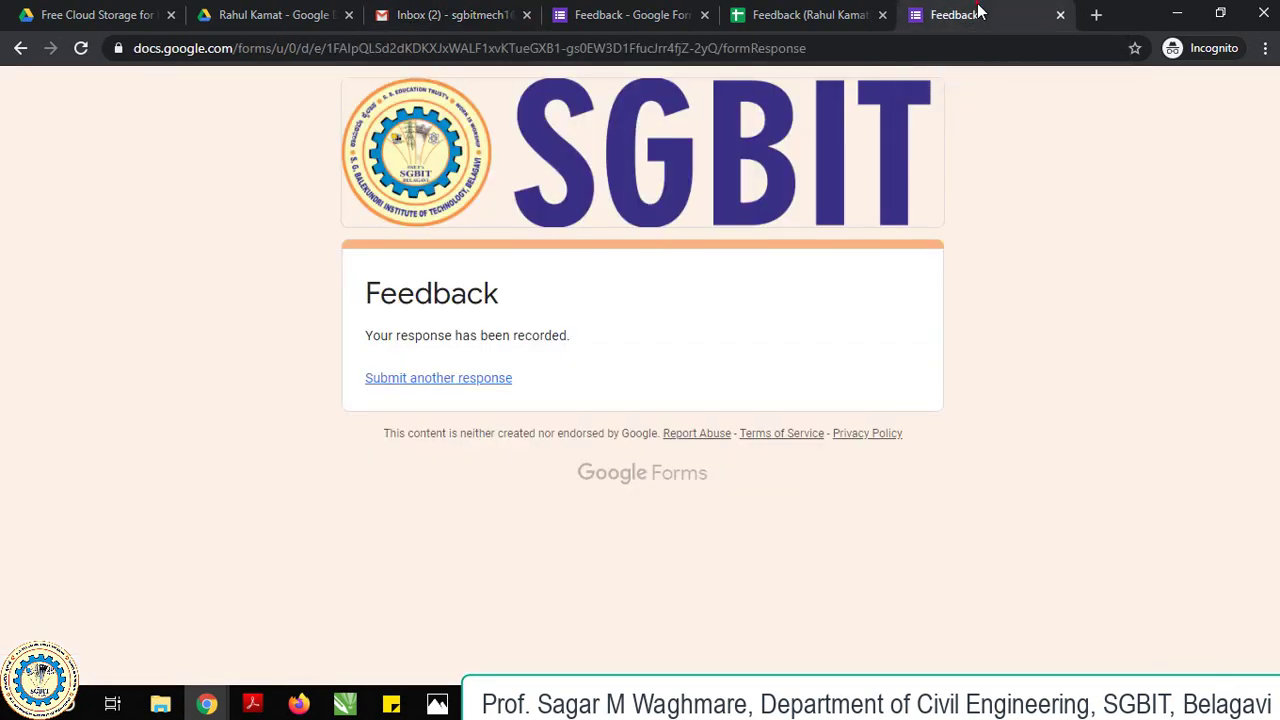
{"action": "left_click", "coordinate": [790, 12]}
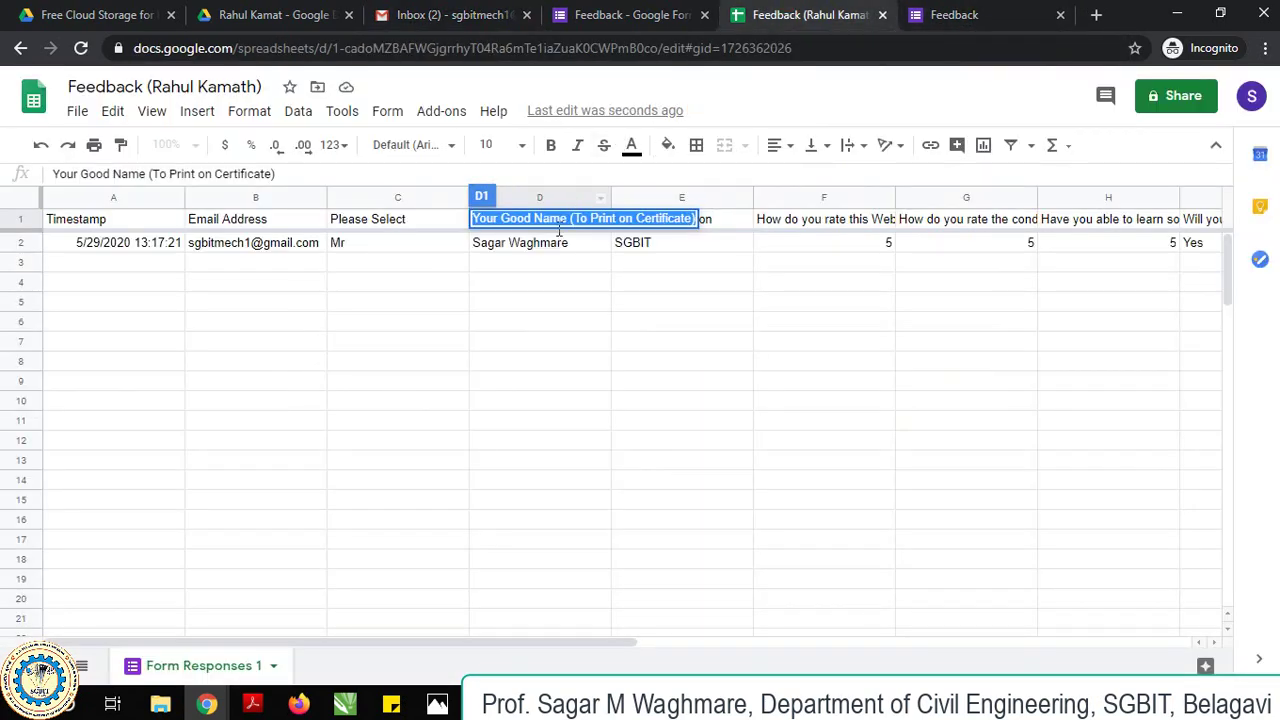
Inspect row 2's merged document ID and URL cells in columns K–L, then dismiss the chat pop-up.
{"action": "left_click_drag", "start_coordinate": [448, 648], "coordinate": [1123, 571]}
{"action": "left_click", "coordinate": [499, 244]}
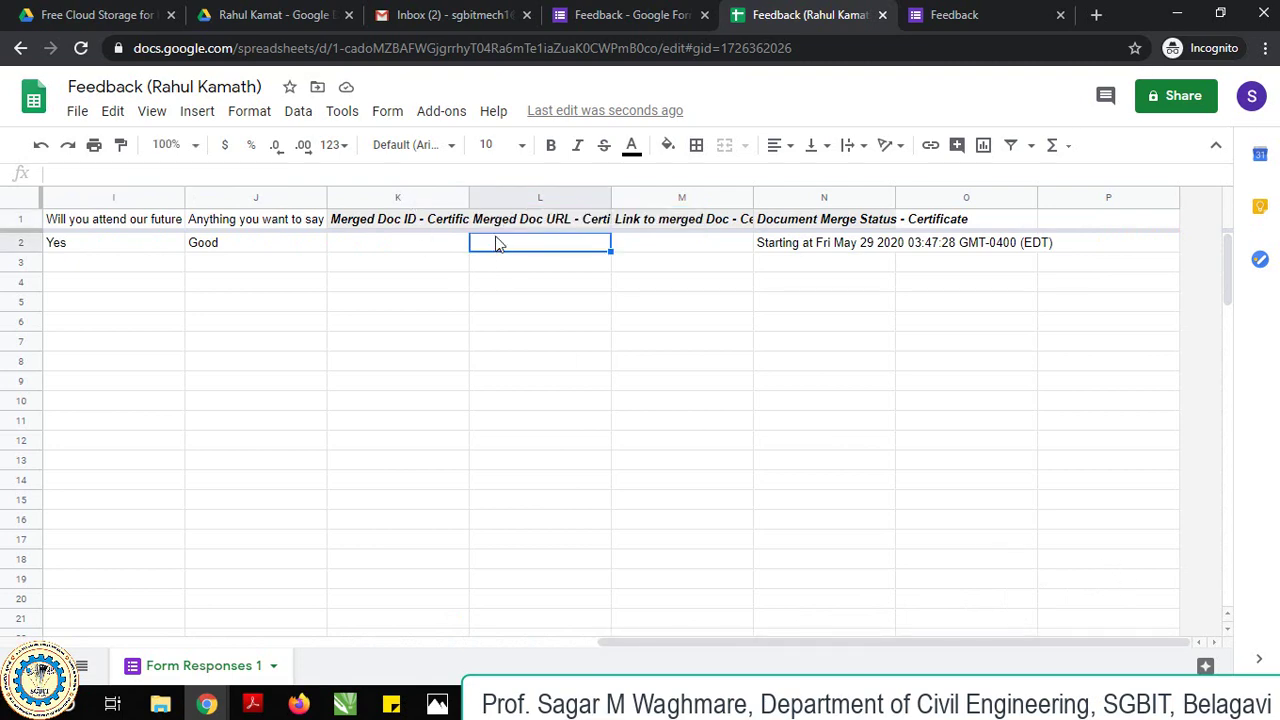
{"action": "left_click", "coordinate": [389, 256]}
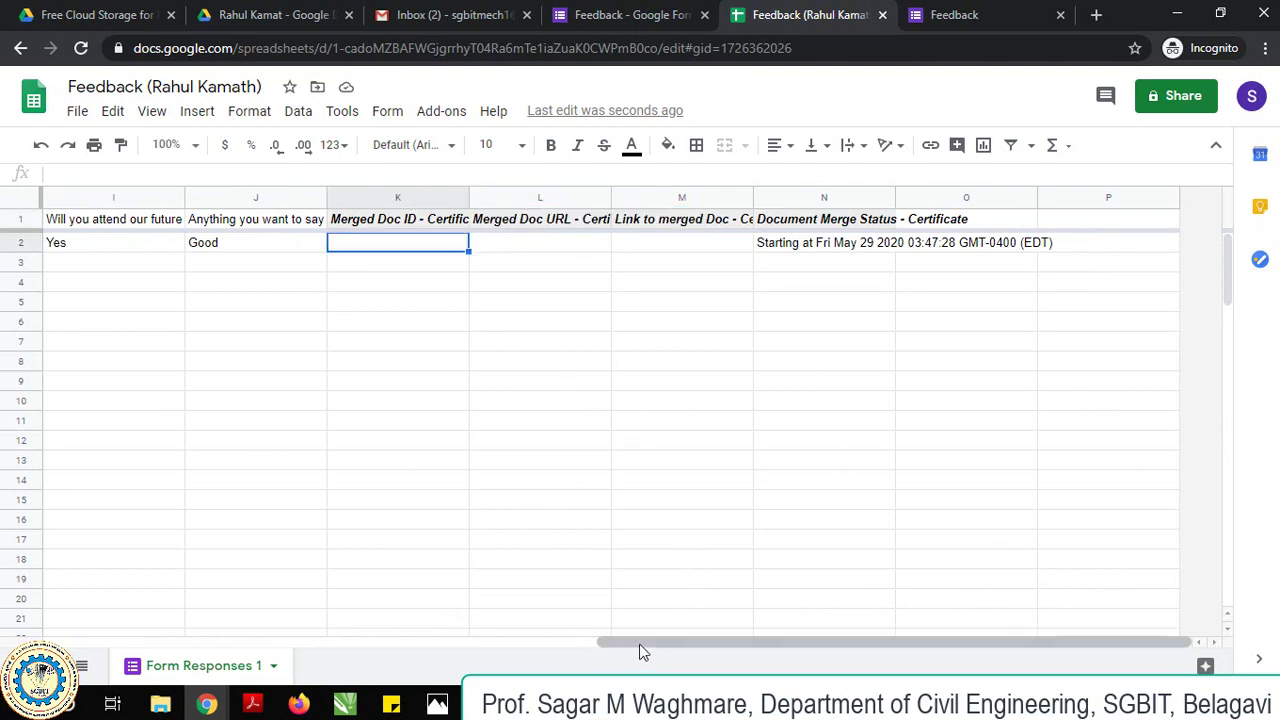
{"action": "left_click_drag", "start_coordinate": [640, 651], "coordinate": [694, 640]}
{"action": "left_click", "coordinate": [1256, 582]}
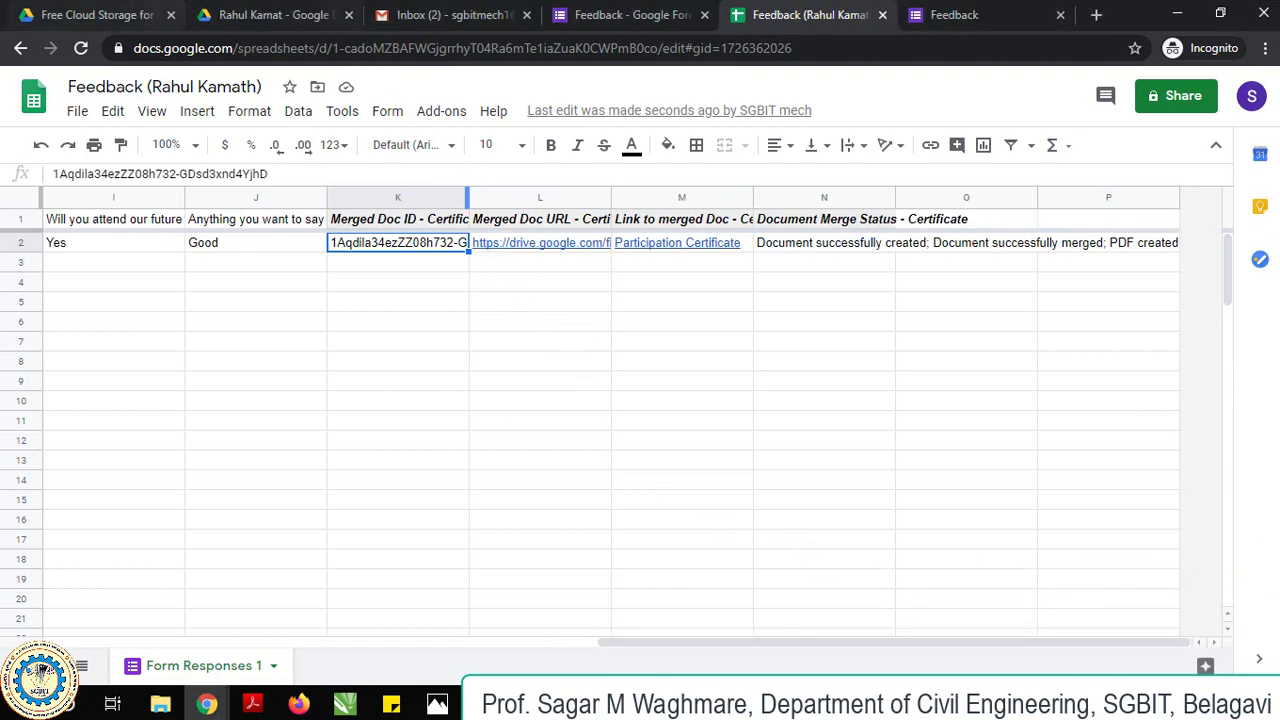
In Gmail, open the Participation Certificate email and preview its attached certificate PDF for the 30th May 2020 webinar.
{"action": "left_click", "coordinate": [420, 15]}
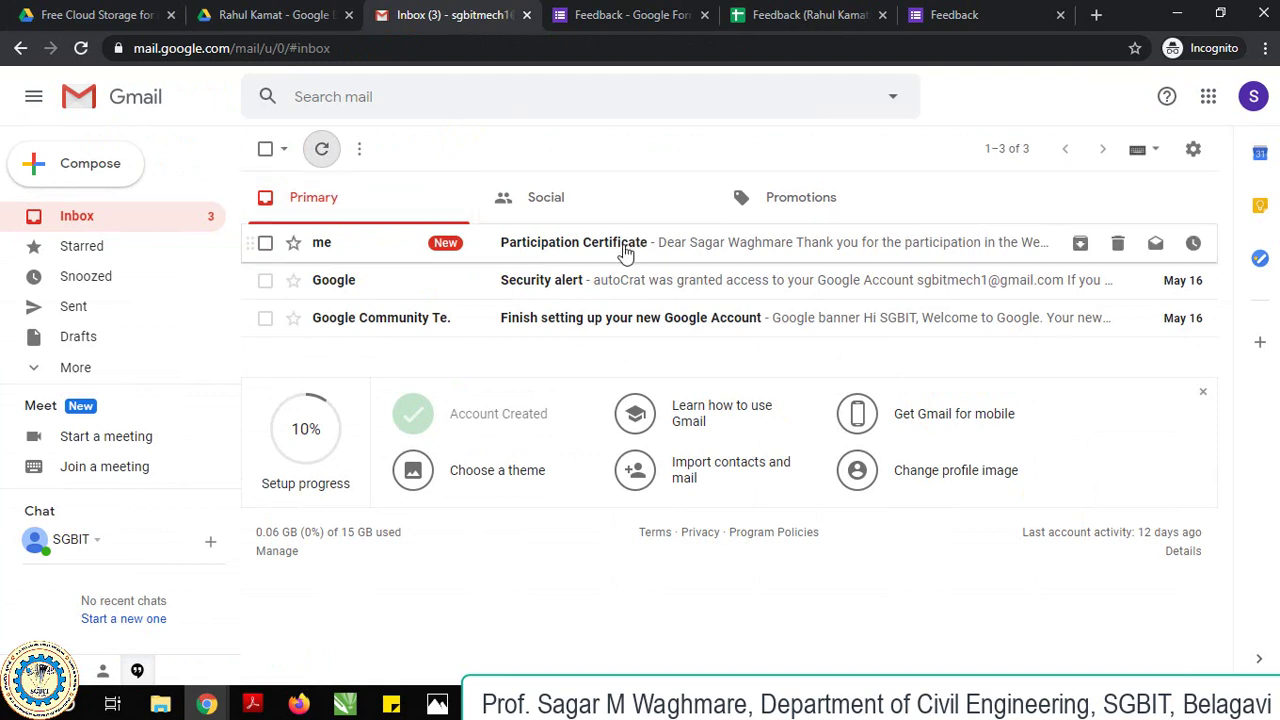
{"action": "left_click", "coordinate": [623, 250]}
{"action": "scroll", "coordinate": [434, 457], "scroll_direction": "down", "scroll_amount": 2}
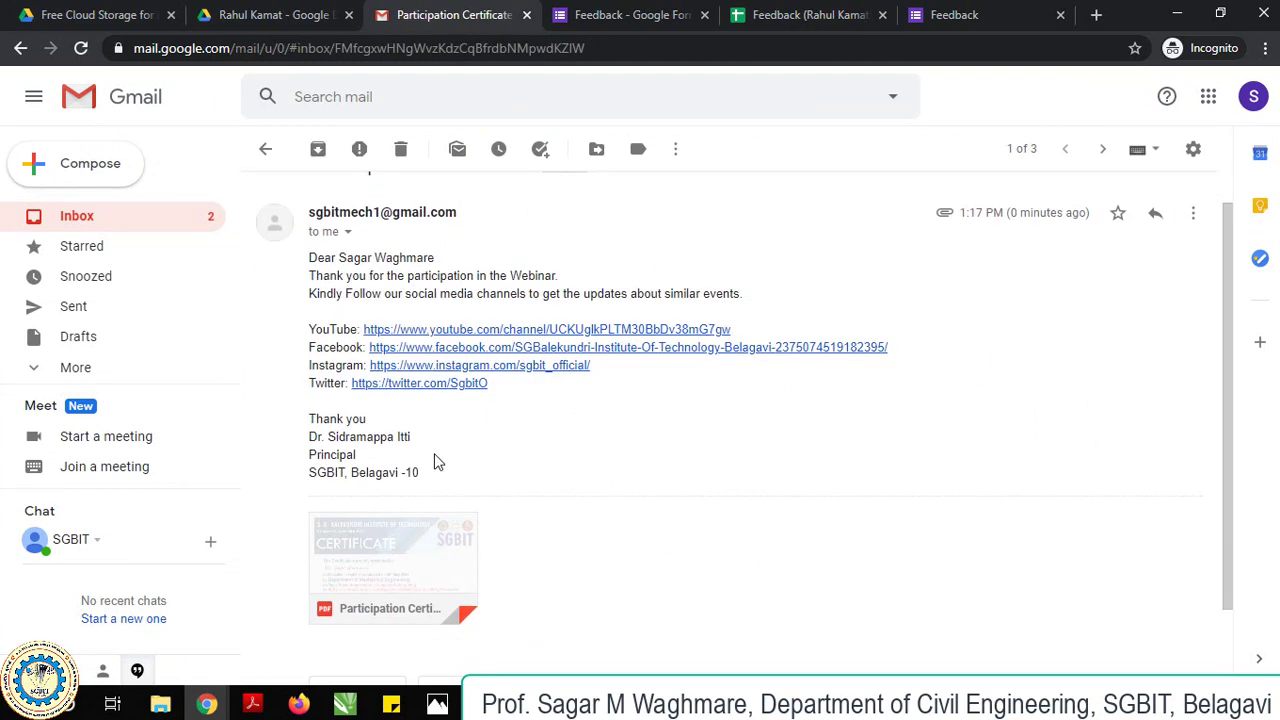
{"action": "left_click", "coordinate": [405, 472]}
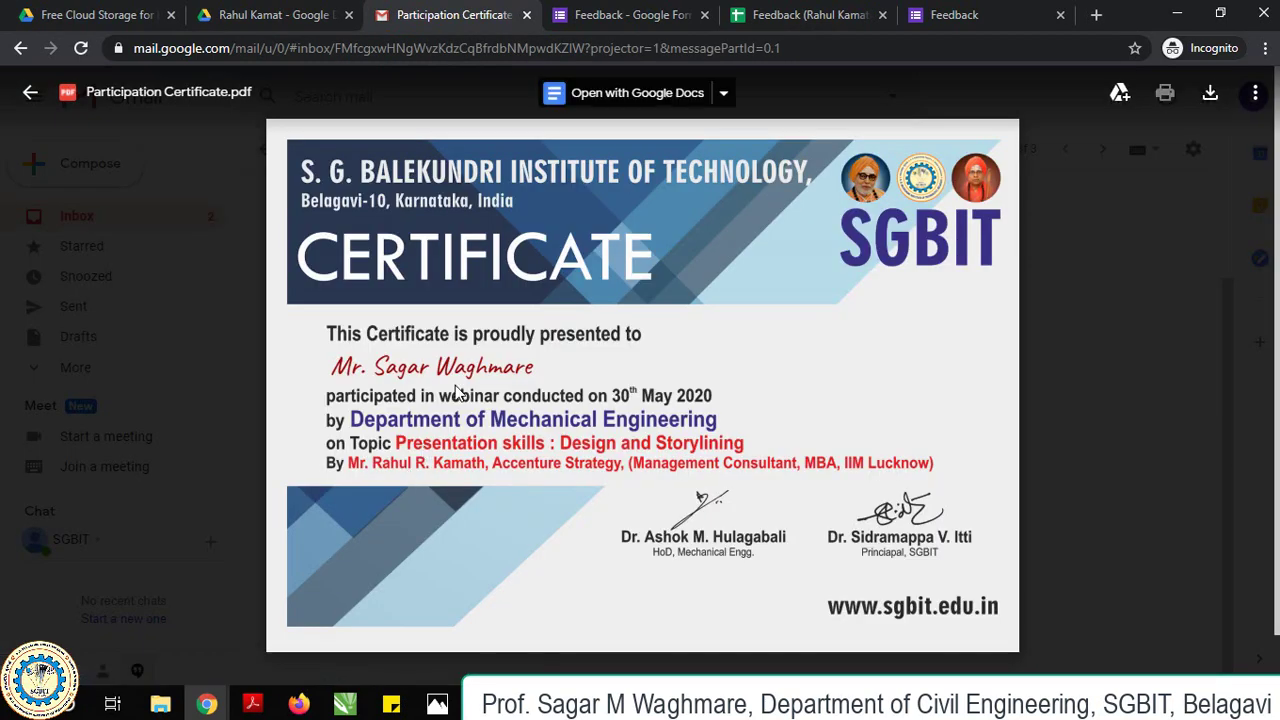